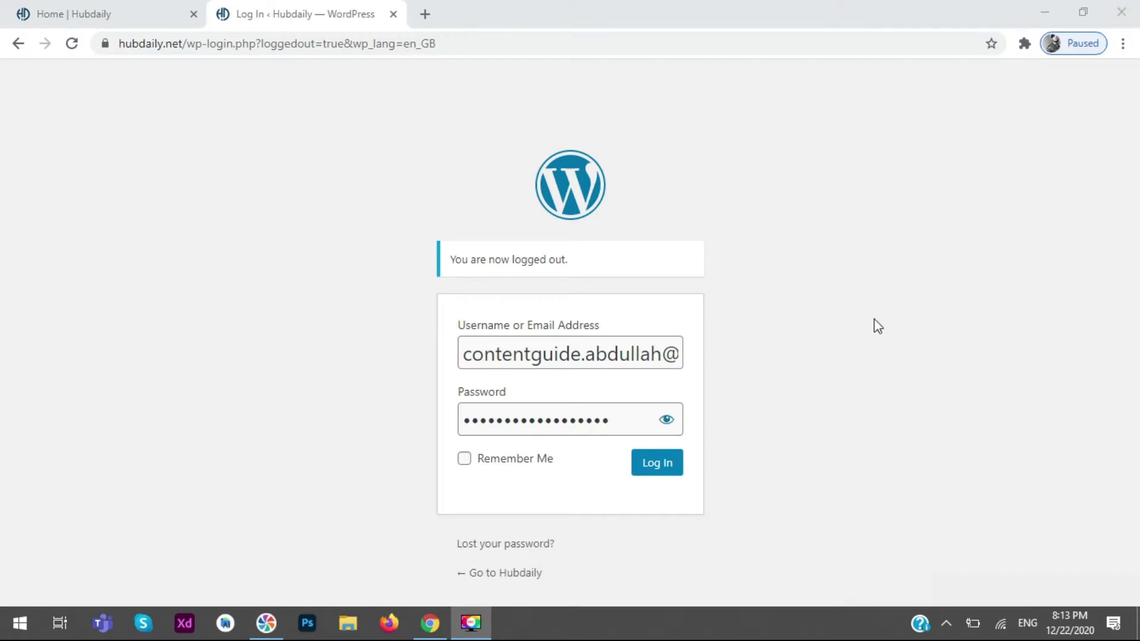
left_click(551, 362)
left_click_drag(468, 351, 710, 363)
left_click(618, 427)
left_click(823, 276)
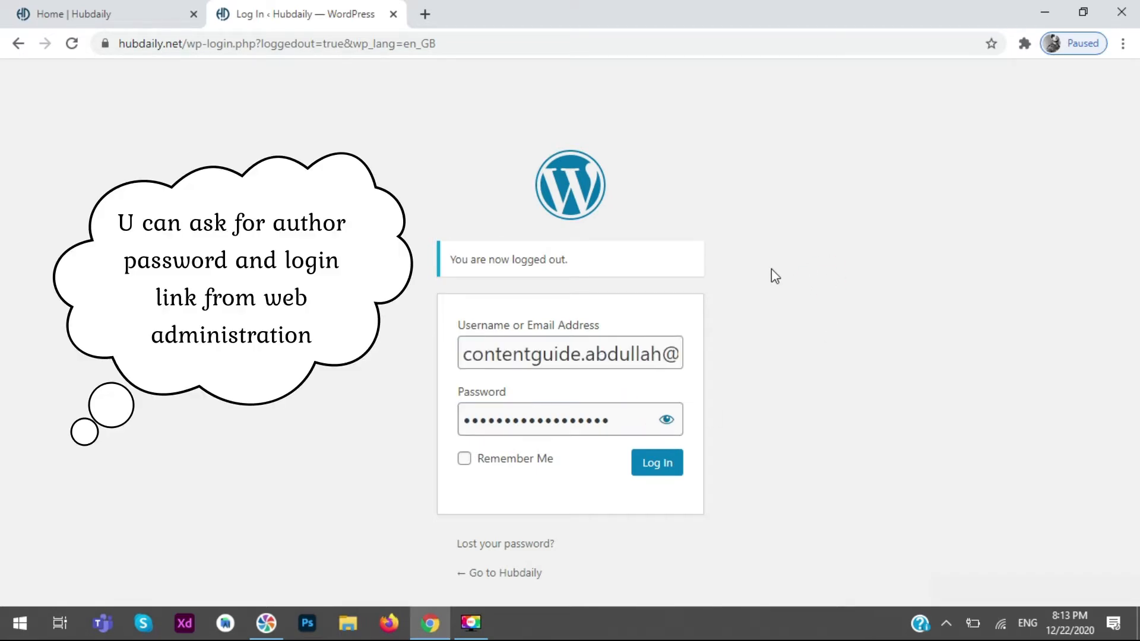
- Look over the articles on the Hubdaily home page, ending back at the WordPress login form
left_click(153, 8)
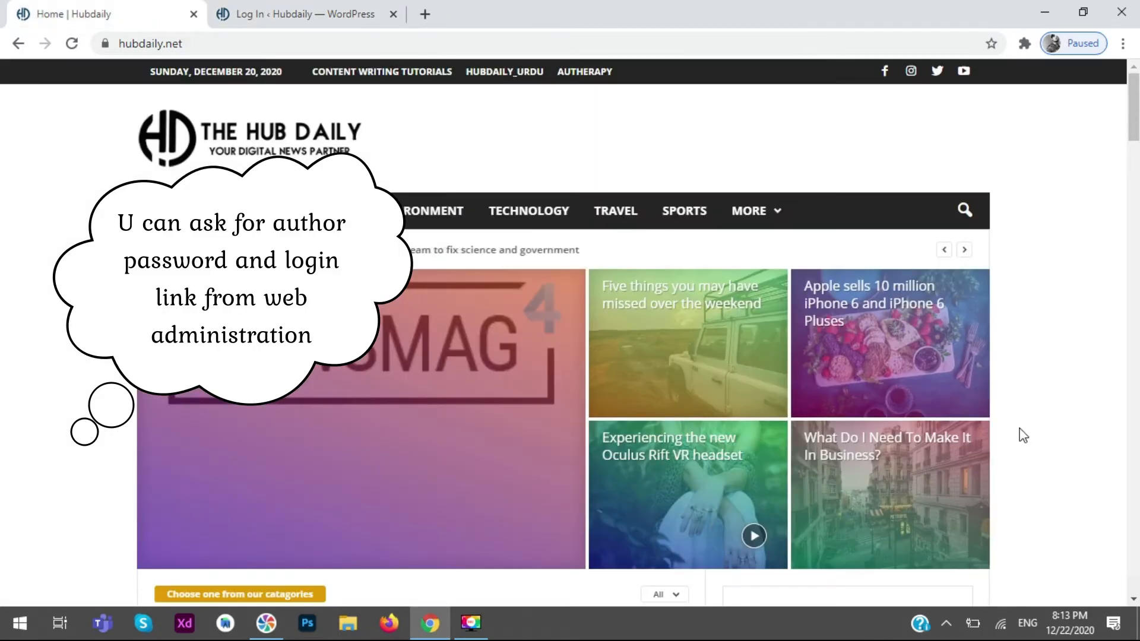
scroll(1020, 429, "down", 7)
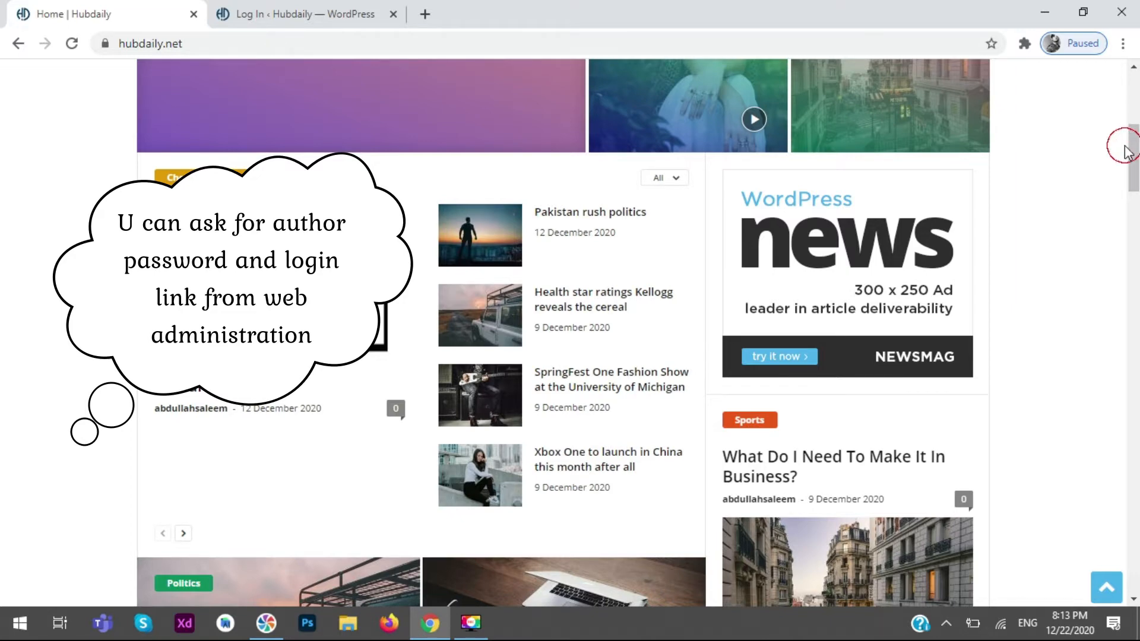
scroll(1130, 148, "up", 2)
left_click(305, 12)
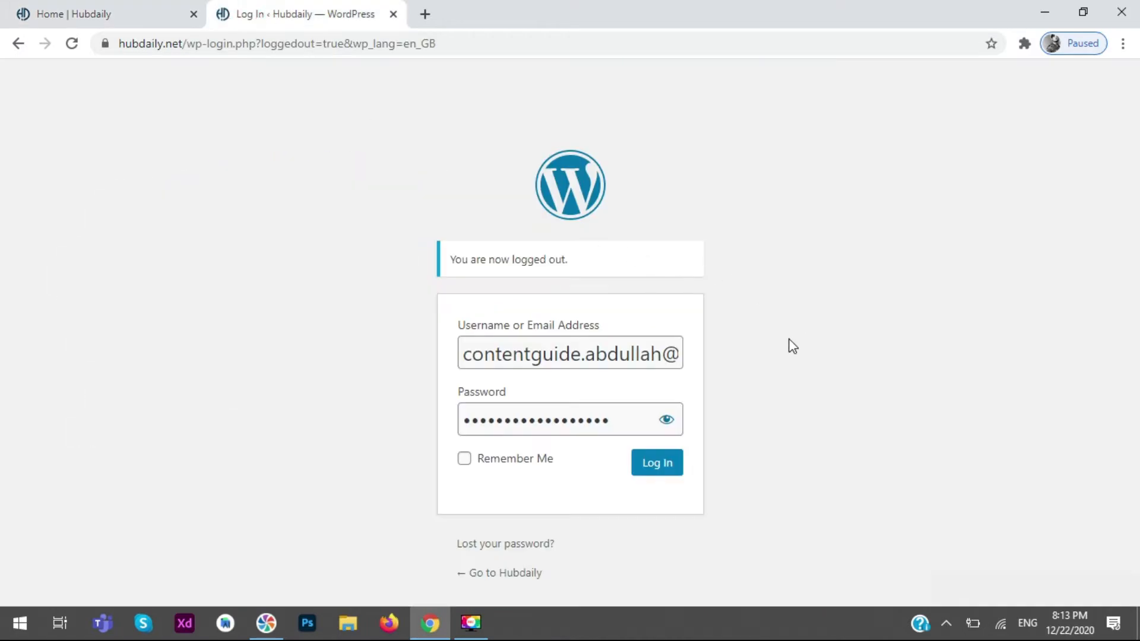
- Log in to the WordPress admin with the prefilled author credentials and look through the dashboard
left_click(662, 475)
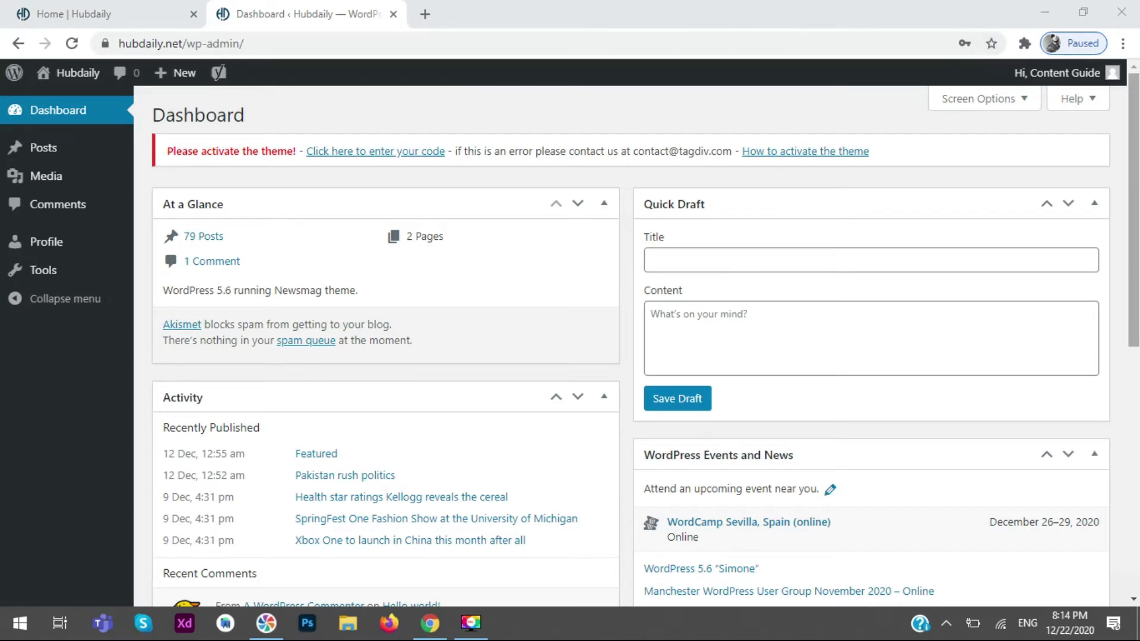
scroll(1127, 122, "down", 8)
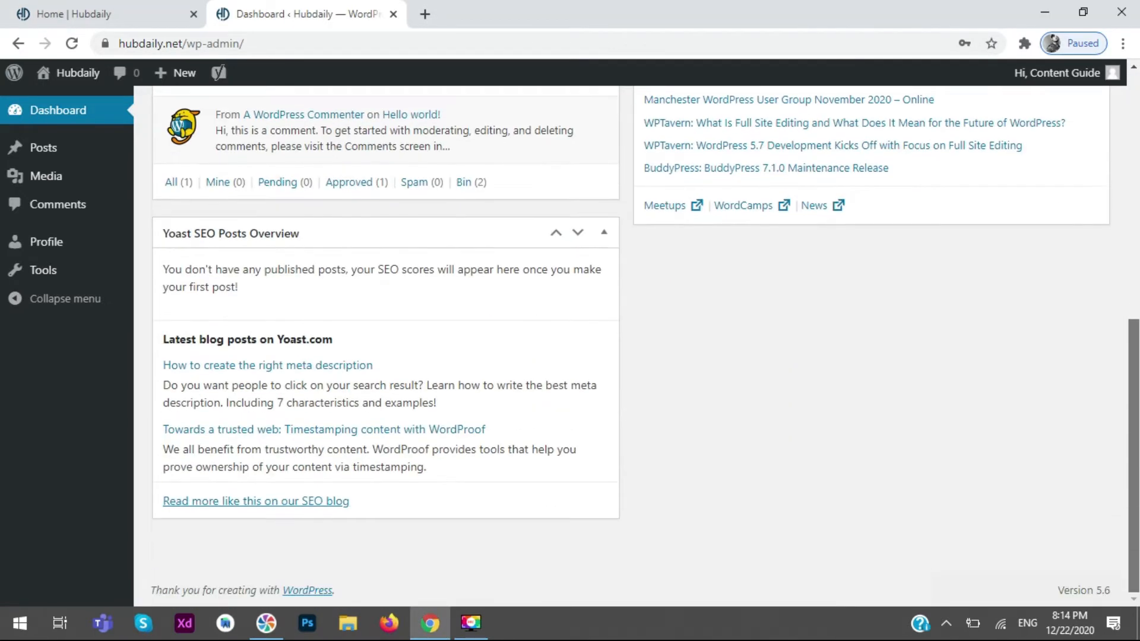
scroll(1128, 72, "up", 8)
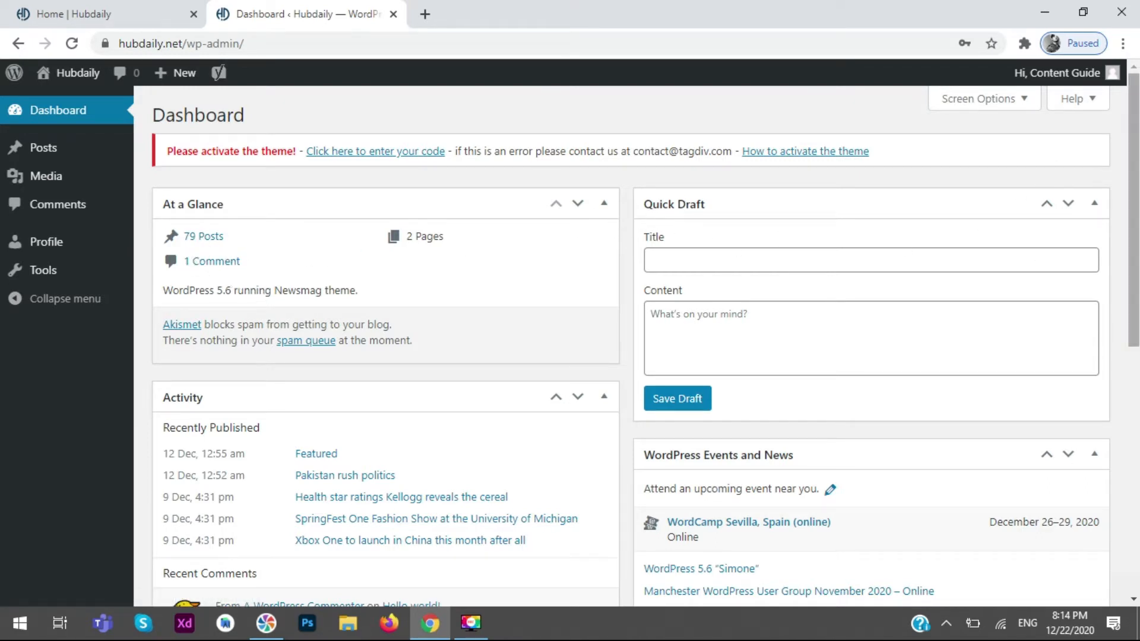
mouse_move(1134, 166)
left_mouse_down()
mouse_move(1134, 371)
mouse_move(1134, 167)
left_mouse_up()
- Start a new post from the WordPress dashboard
mouse_move(63, 153)
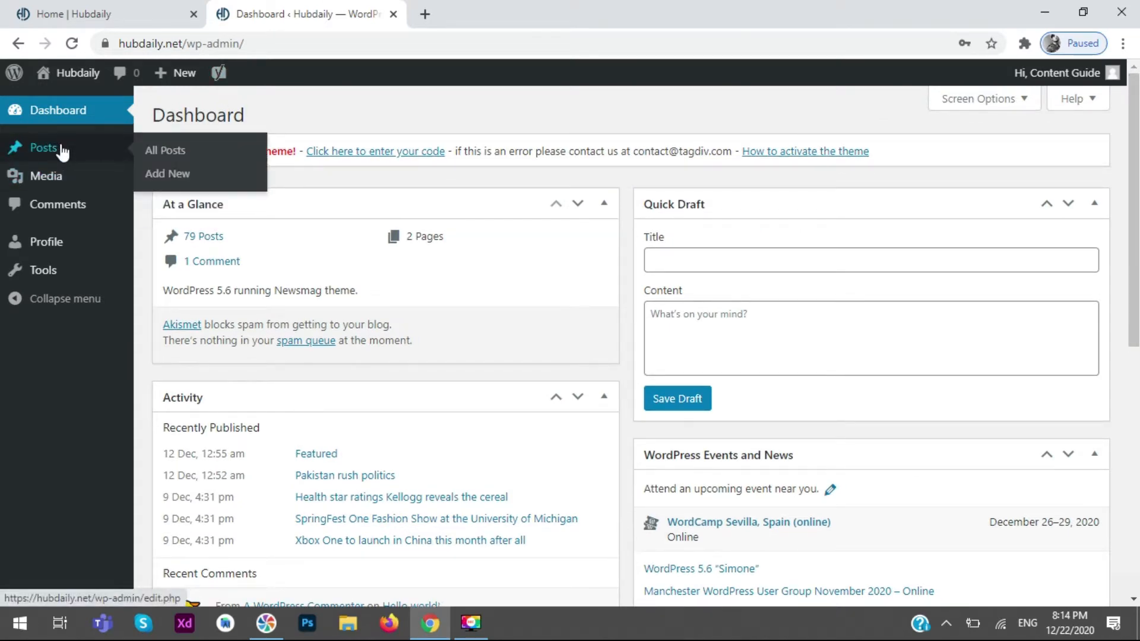
left_click(185, 176)
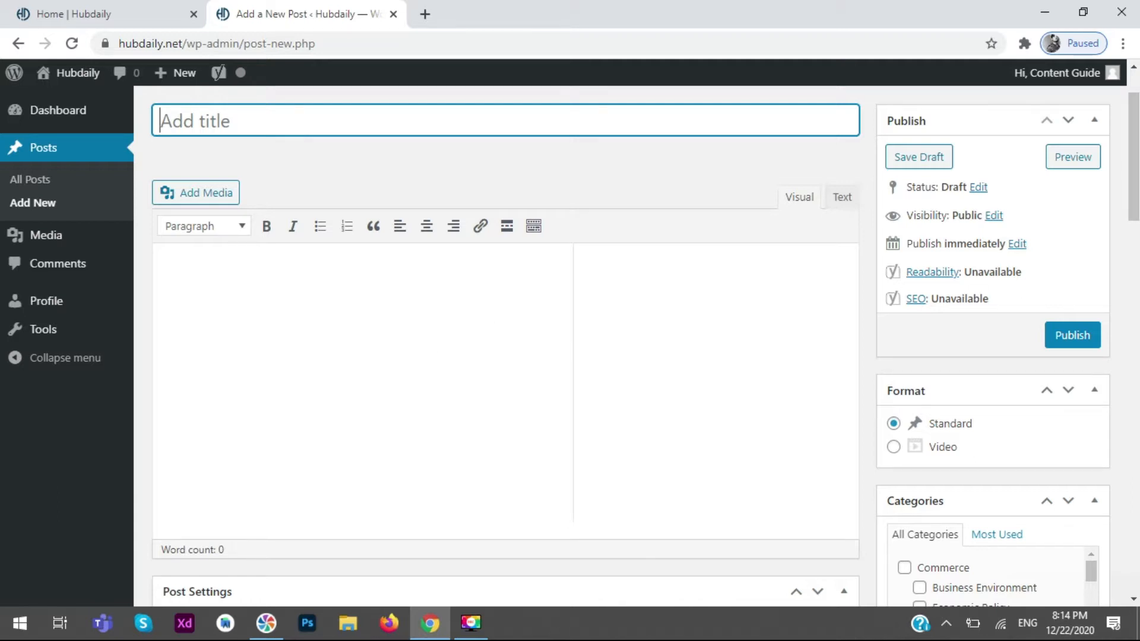
- Examine the new post form, including its title field, content area, publish settings, format and categories
scroll(496, 331, "down", 1)
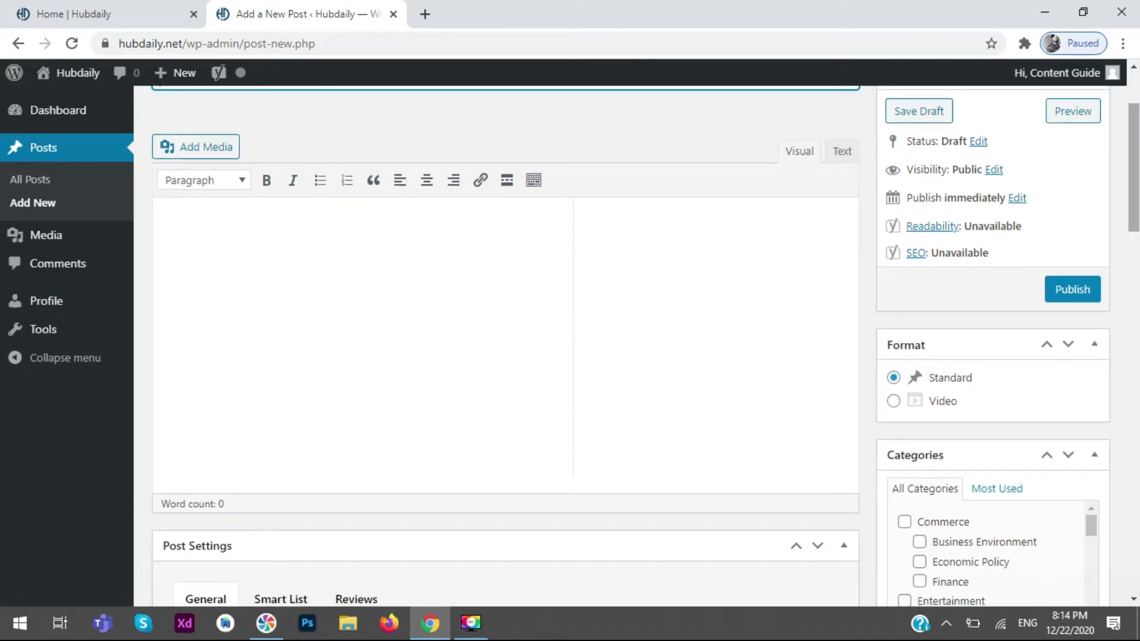
left_click(1051, 597)
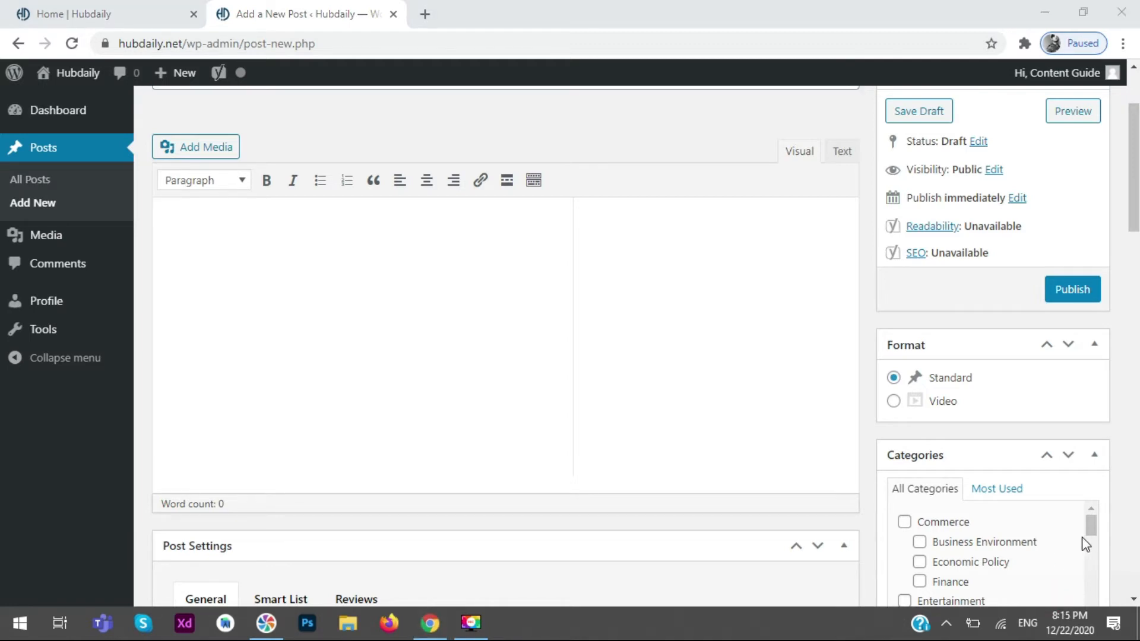
mouse_move(1134, 194)
left_mouse_down()
mouse_move(1134, 162)
mouse_move(1136, 195)
left_mouse_up()
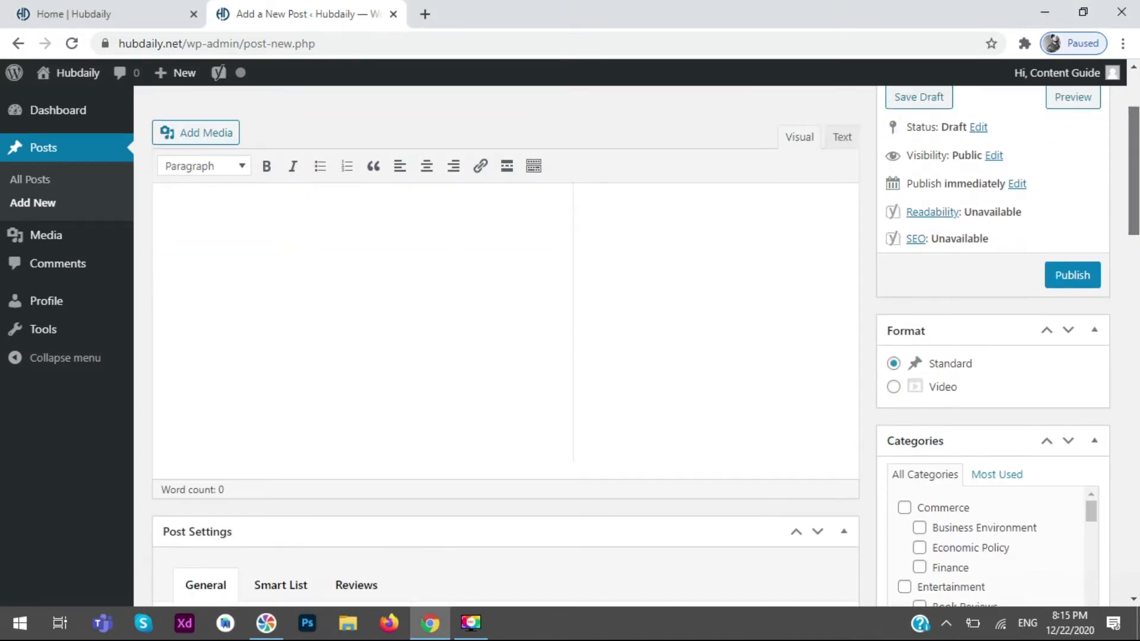
mouse_move(1136, 194)
left_mouse_down()
mouse_move(1137, 436)
mouse_move(1136, 237)
mouse_move(1120, 184)
left_mouse_up()
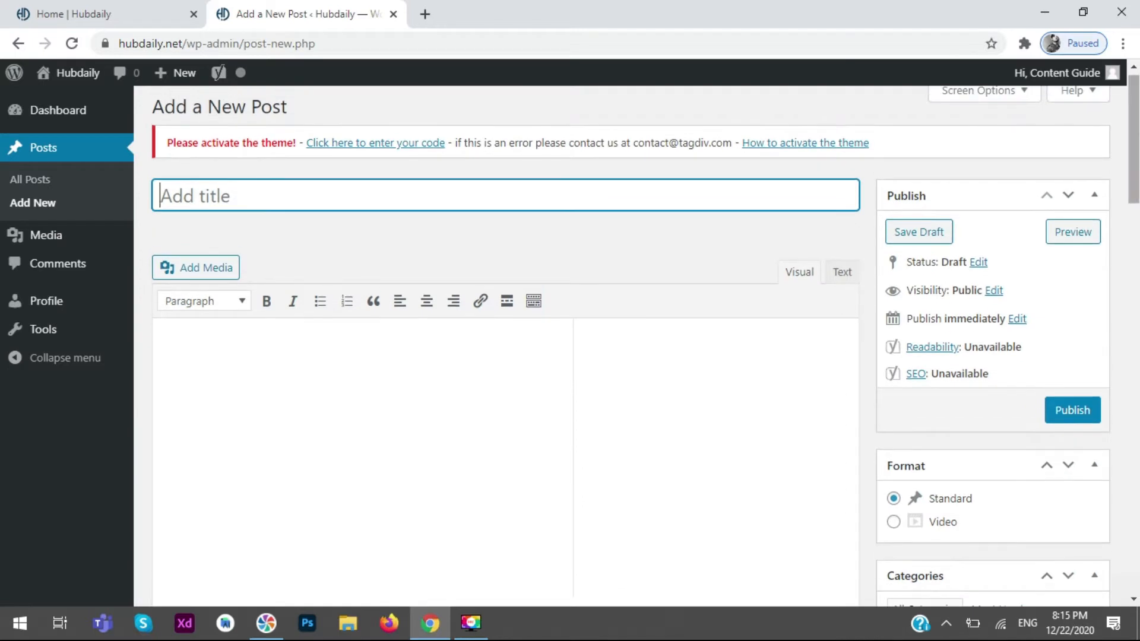
scroll(644, 341, "down", 2)
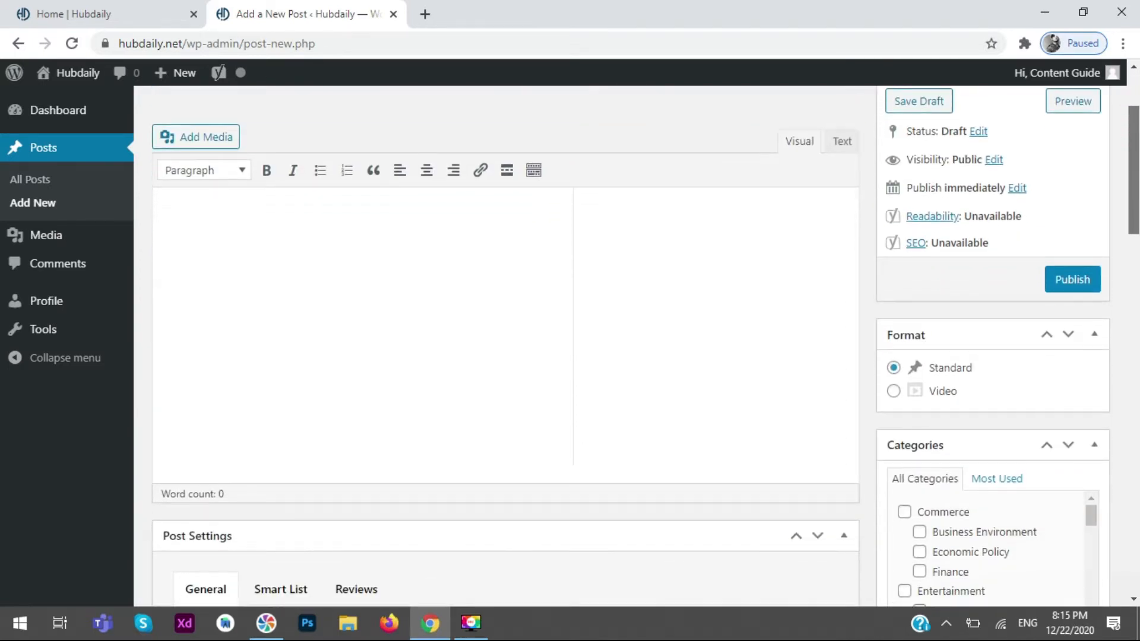
left_click(550, 221)
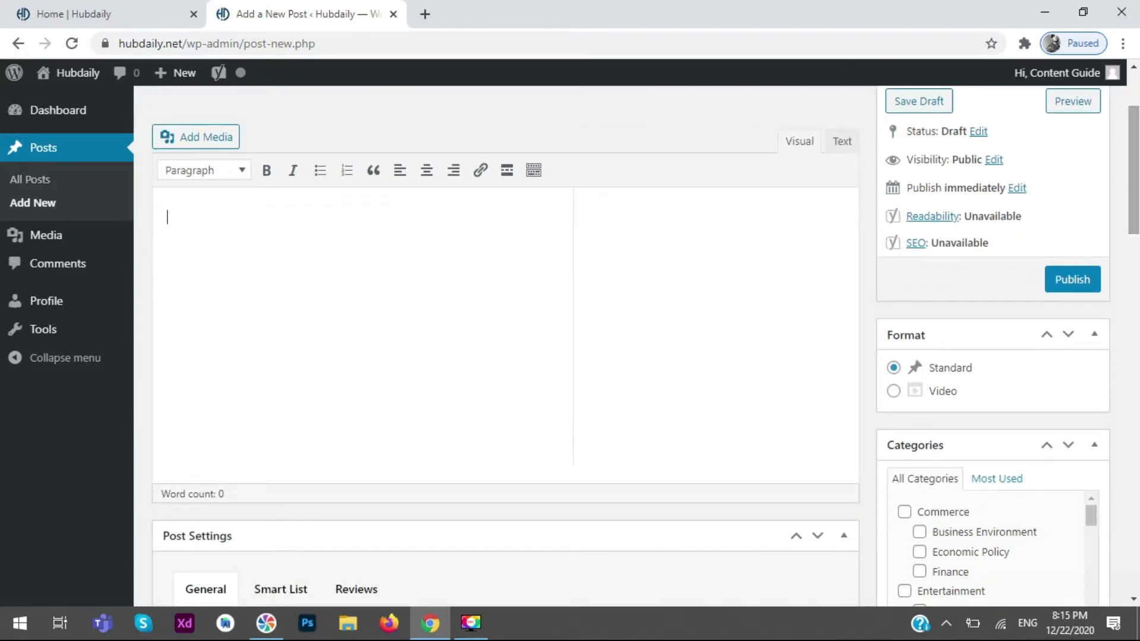
scroll(609, 144, "up", 2)
scroll(653, 147, "down", 2)
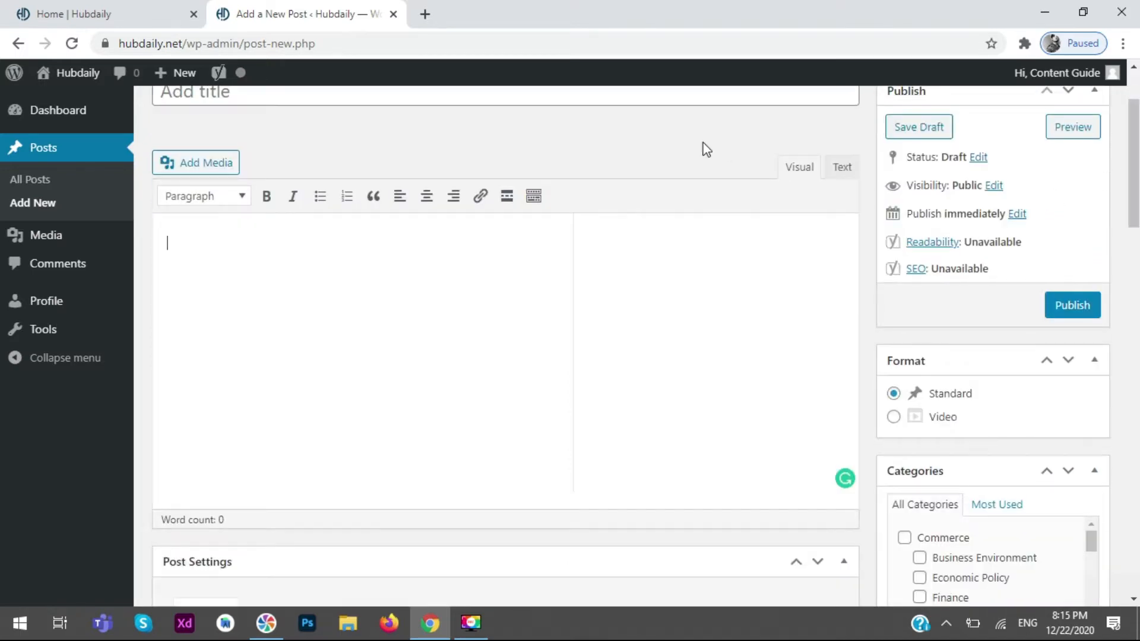
- Review how published articles are presented on the Hubdaily home page, ending back at the new post
left_click(36, 13)
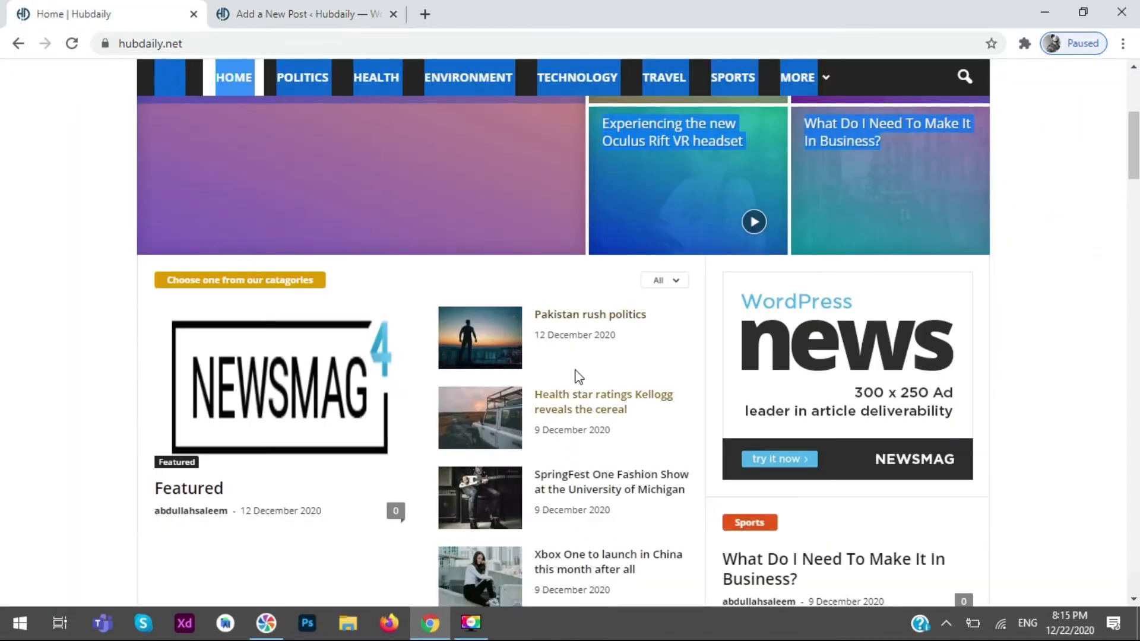
scroll(651, 382, "down", 1)
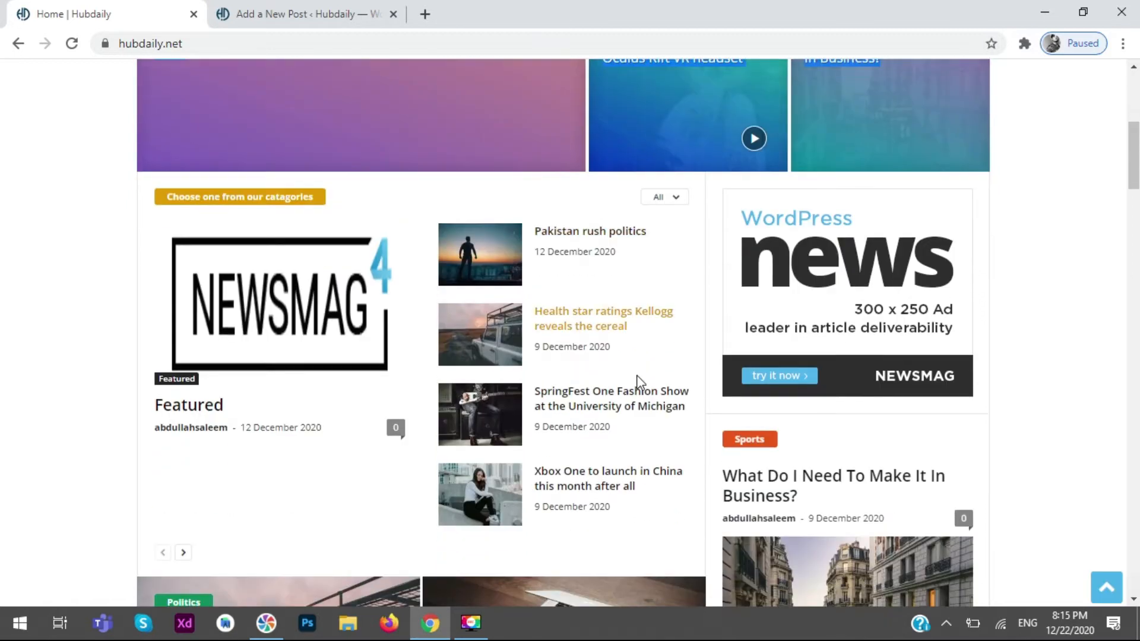
scroll(653, 344, "down", 1)
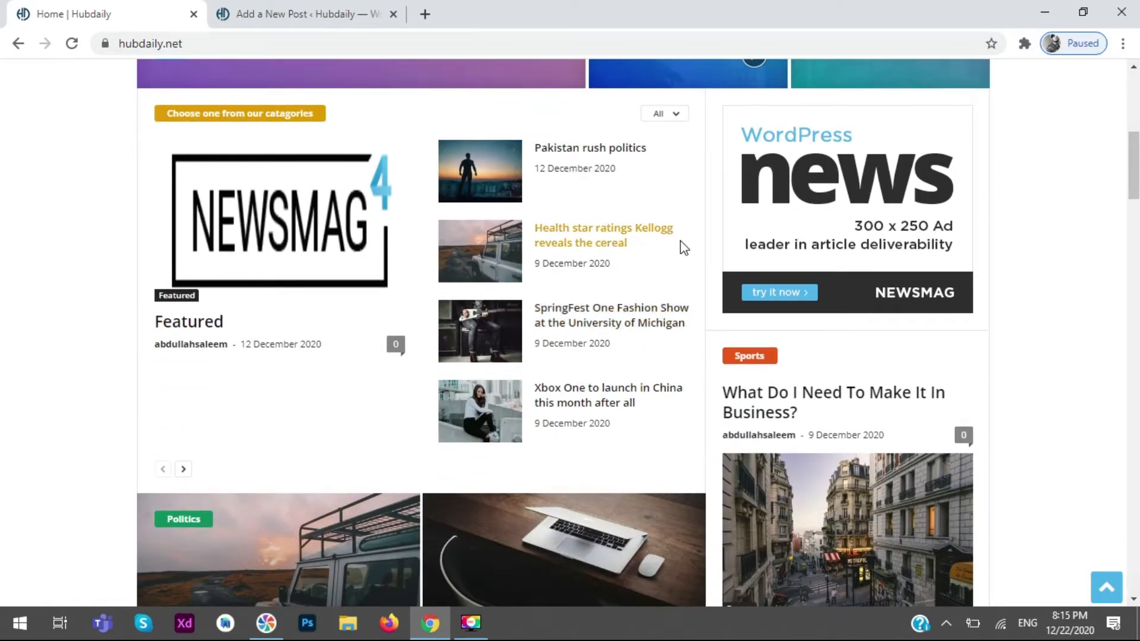
left_click_drag(1133, 172, 1126, 110)
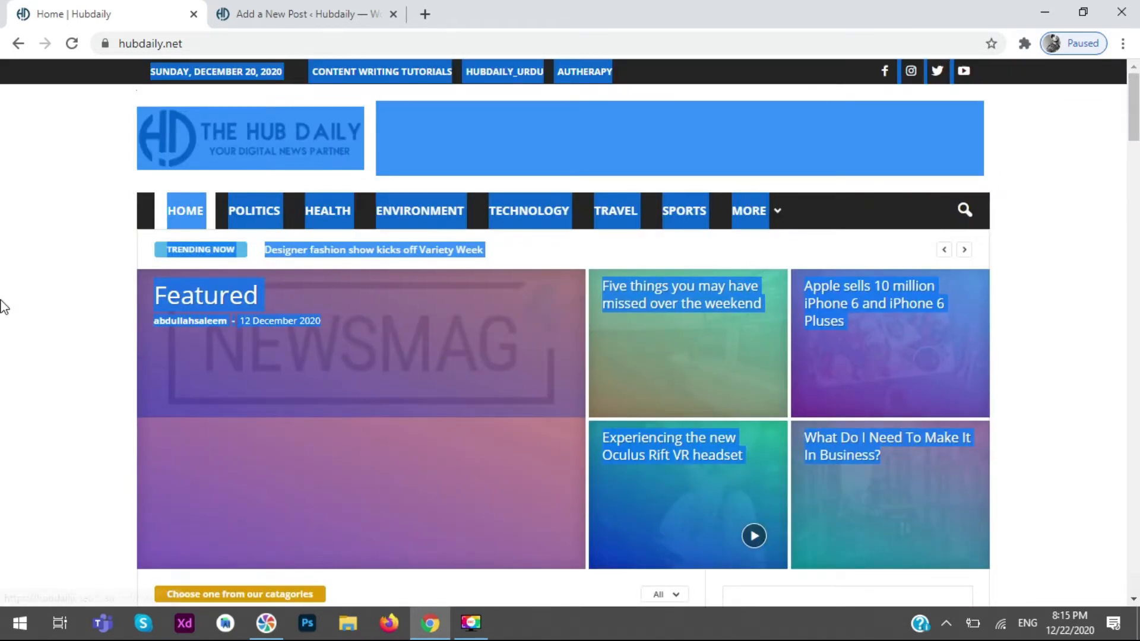
left_click(59, 272)
left_click(916, 366)
mouse_move(1131, 118)
left_mouse_down()
mouse_move(1130, 193)
mouse_move(1130, 113)
left_mouse_up()
left_click(365, 6)
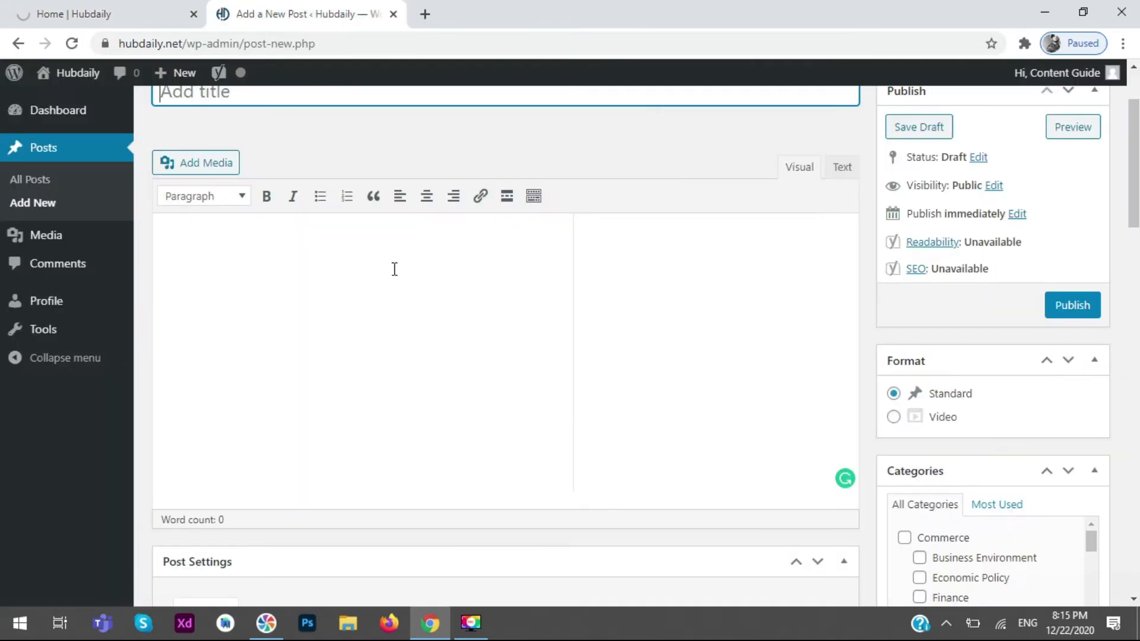
- Title the new post "Content Guide videos"
scroll(416, 250, "up", 2)
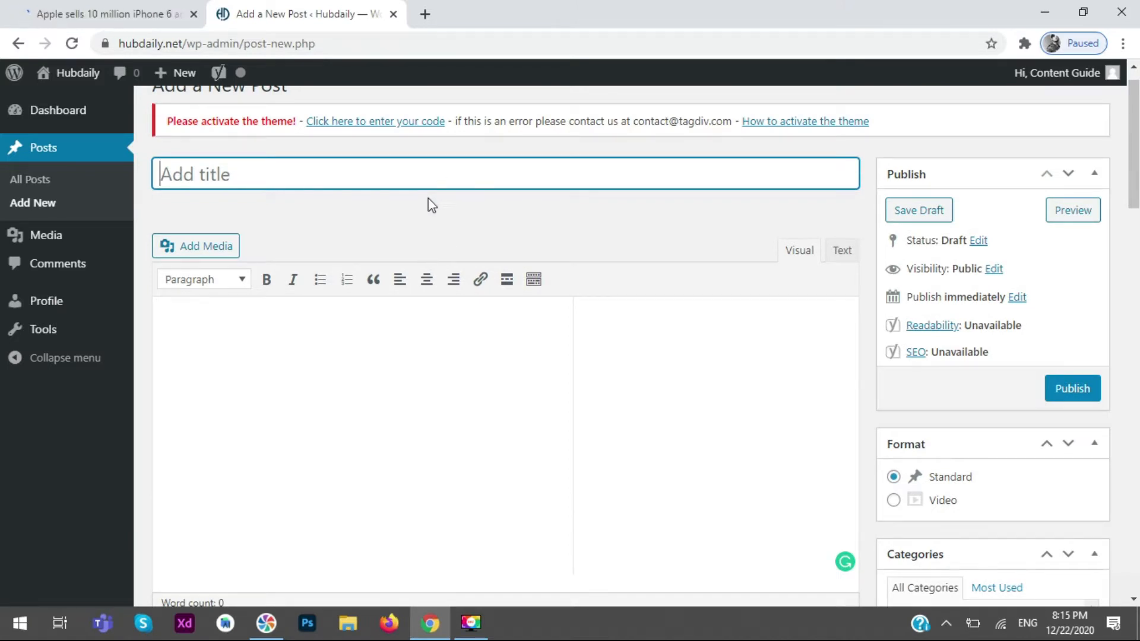
scroll(428, 202, "down", 2)
type("Con")
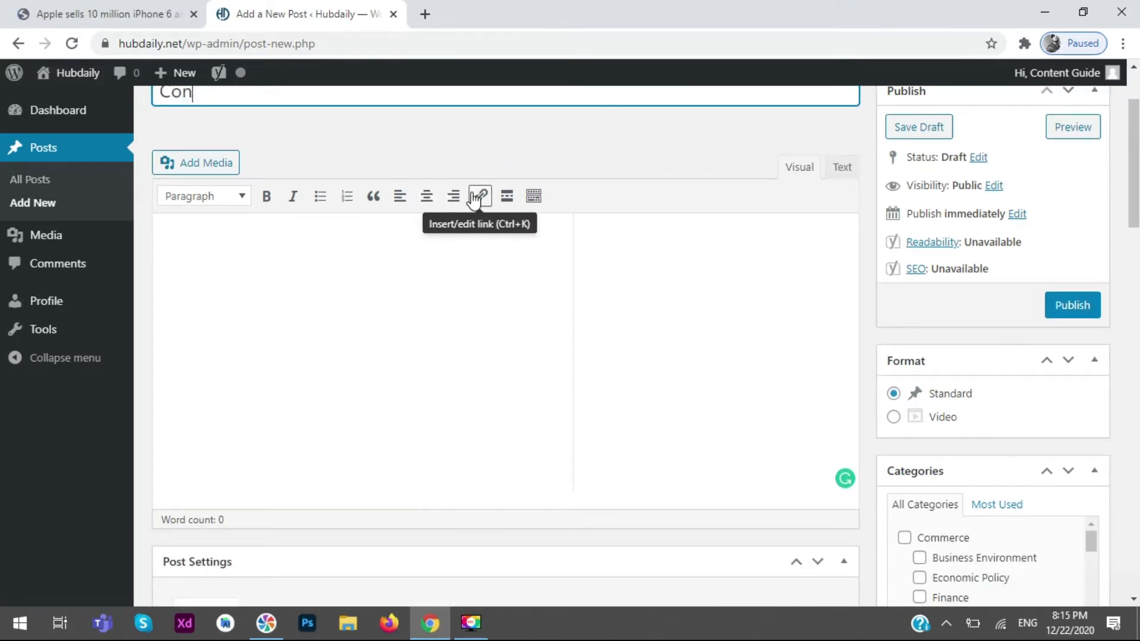
type("tent")
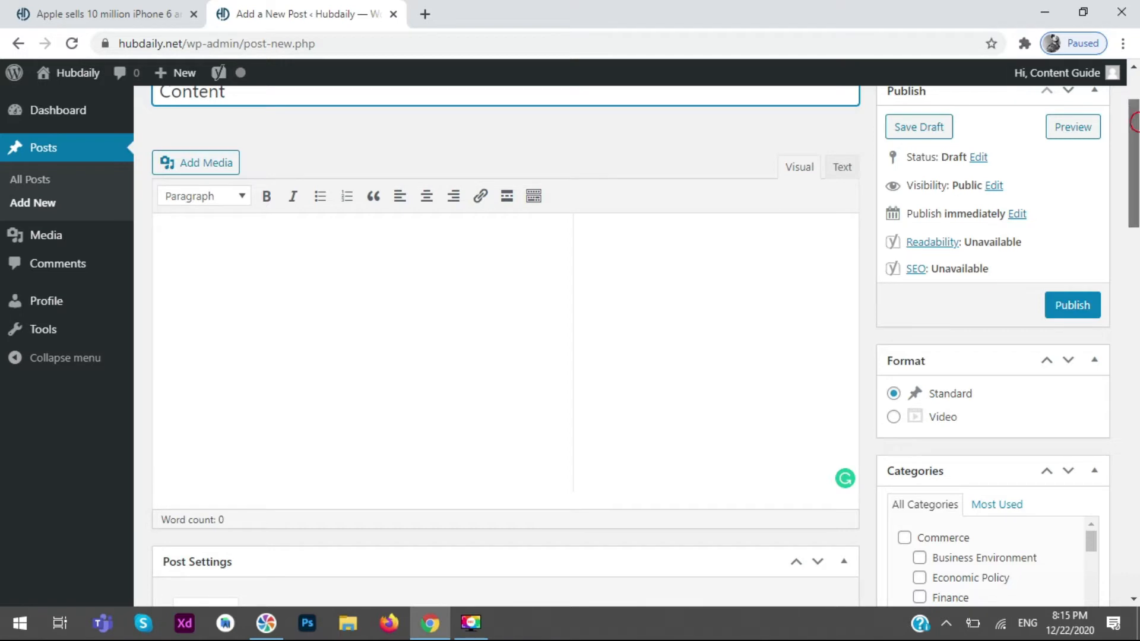
scroll(71, 211, "up", 1)
type("Gu")
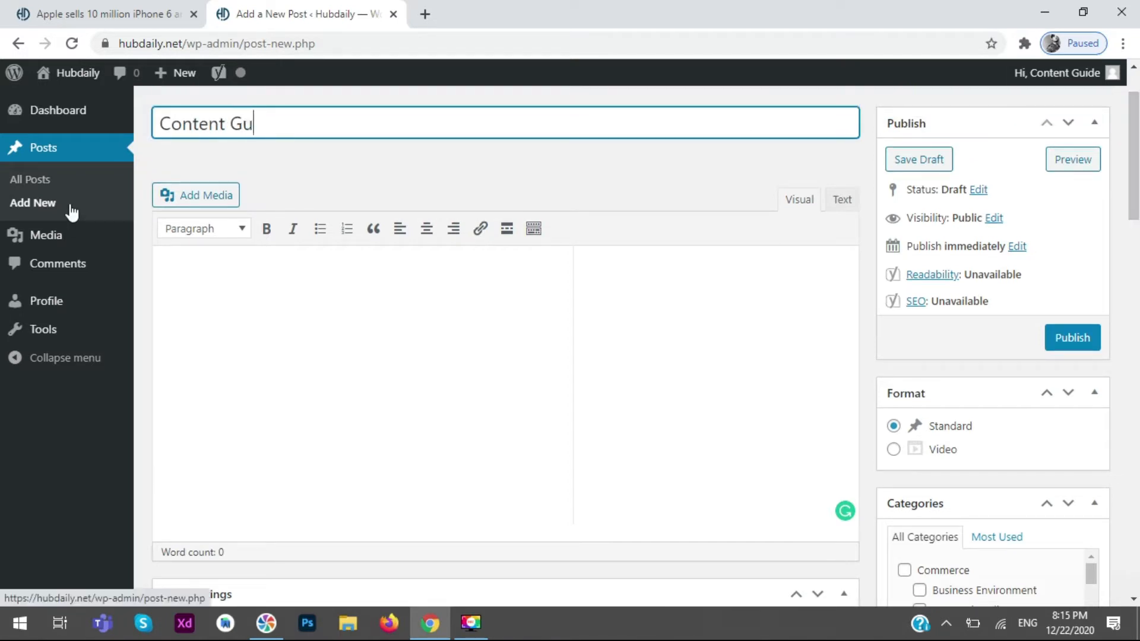
type("ide videos")
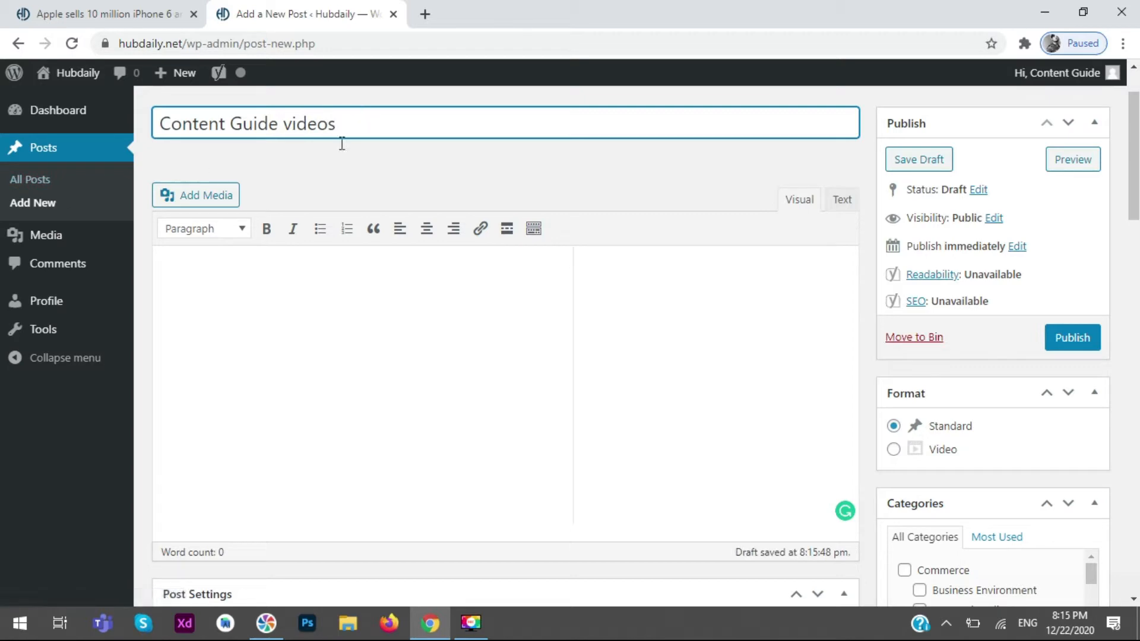
- Search the web for "sample text" in a new browser tab and open lipsum.com from the results
left_click(297, 275)
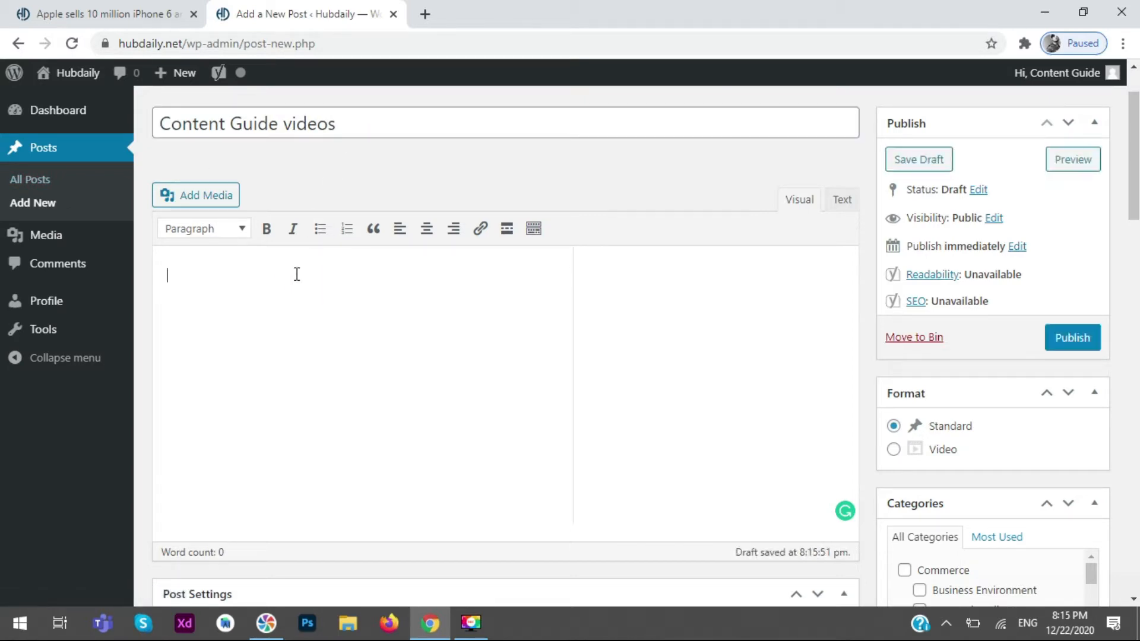
left_click(423, 13)
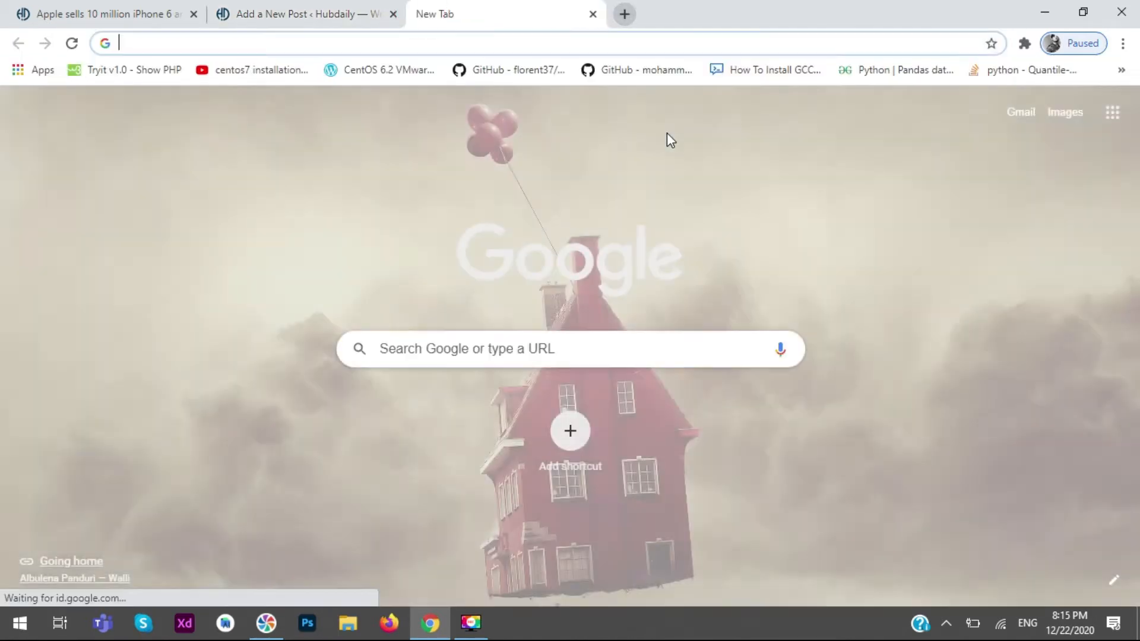
type("sample text")
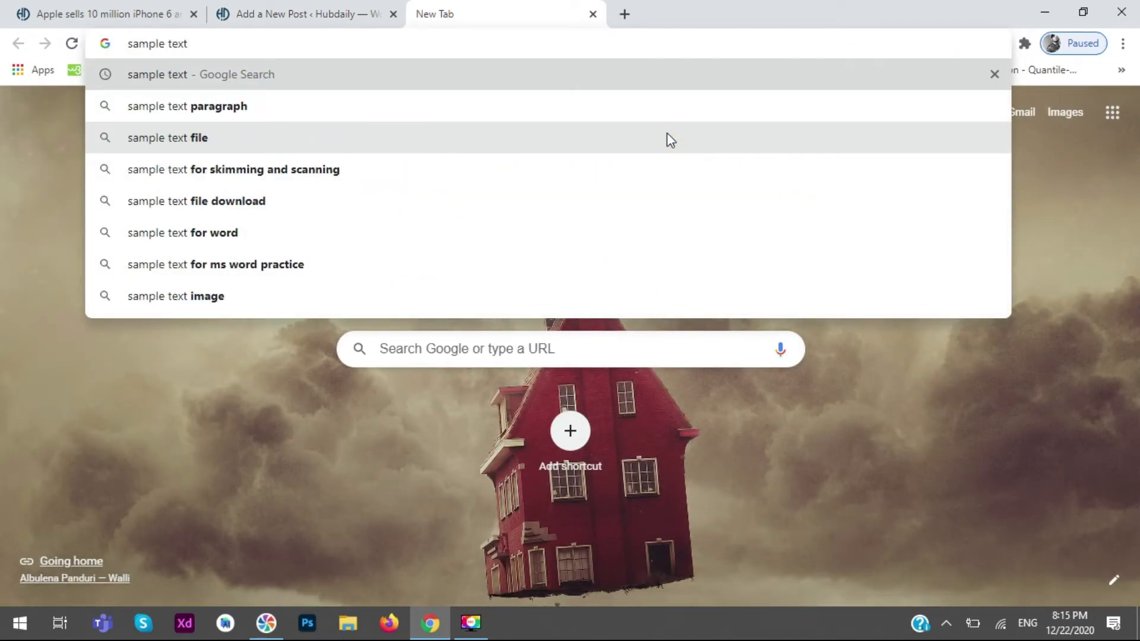
key("Return")
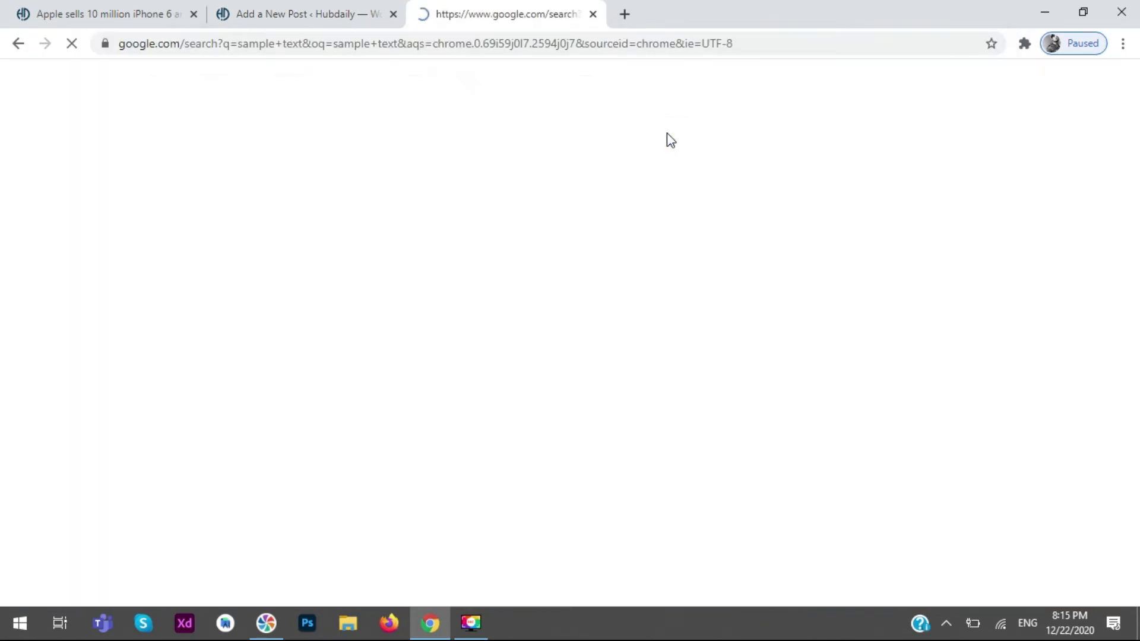
left_click(310, 245)
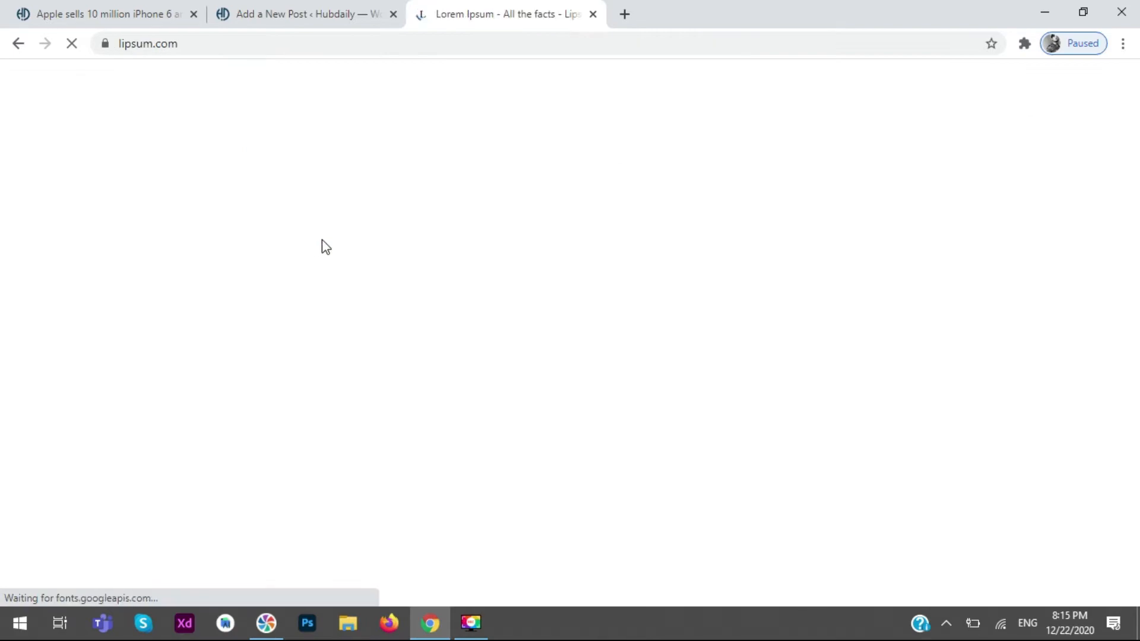
- Copy the "What is Lorem Ipsum?" paragraph from lipsum.com and paste it into the new post's content area
scroll(175, 279, "down", 3)
left_click(565, 385)
left_click_drag(564, 385, 140, 265)
key("ctrl+c")
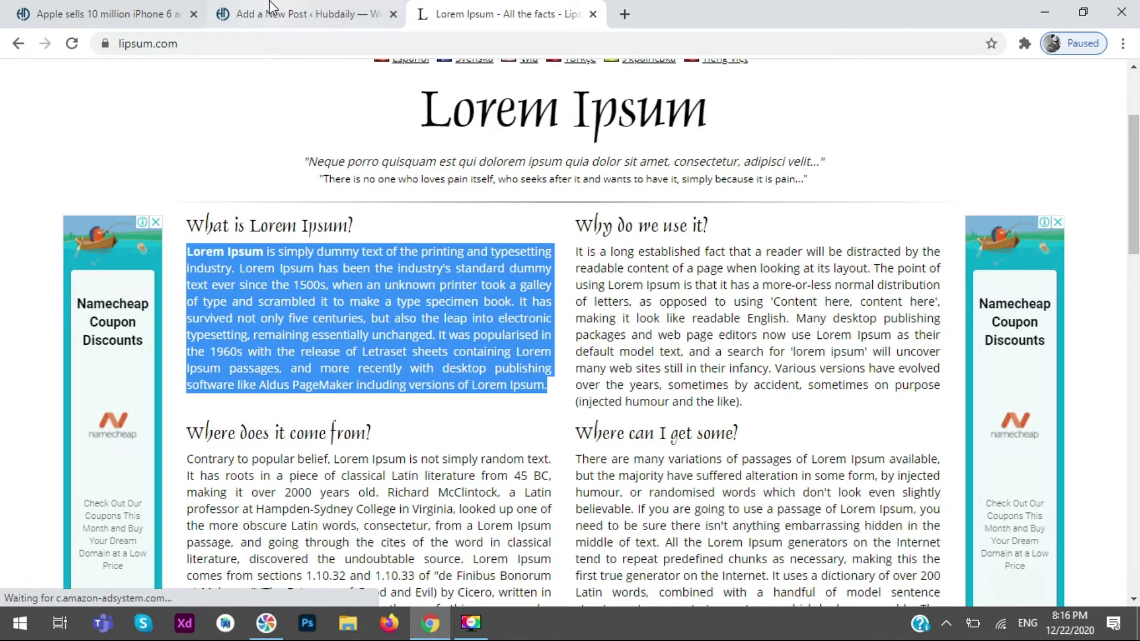
left_click(297, 13)
key("ctrl+v")
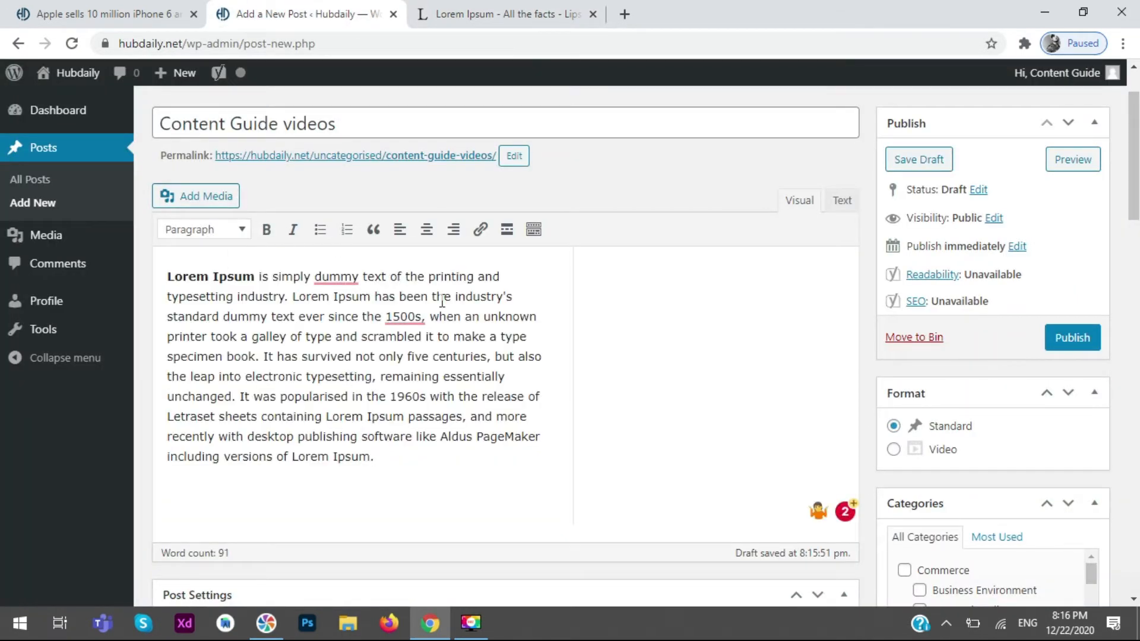
left_click(312, 194)
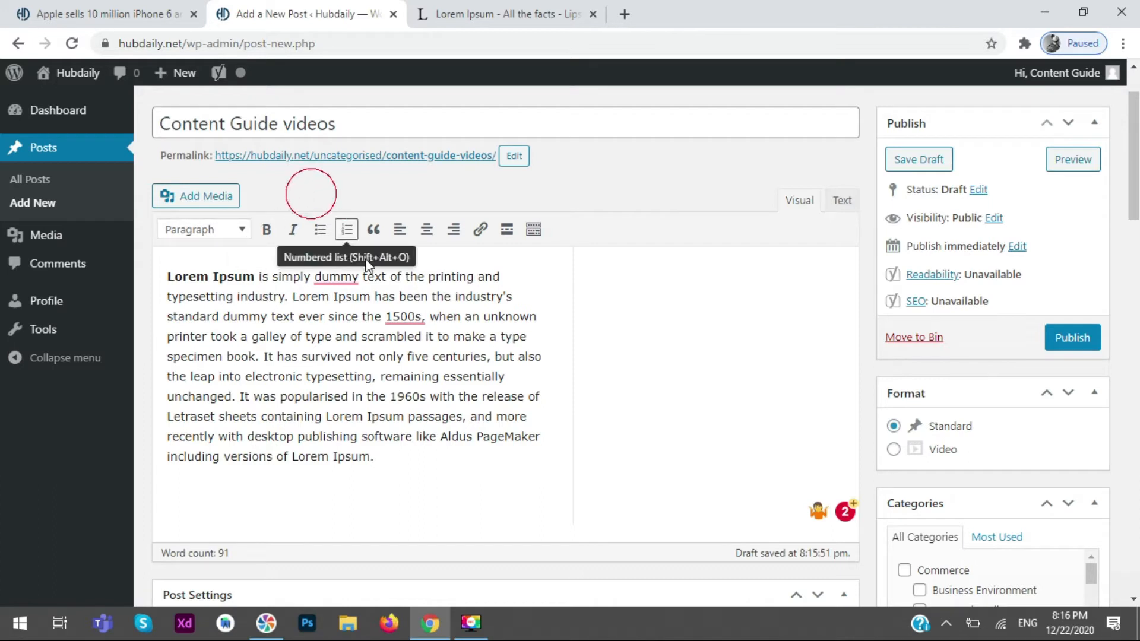
left_click(423, 466)
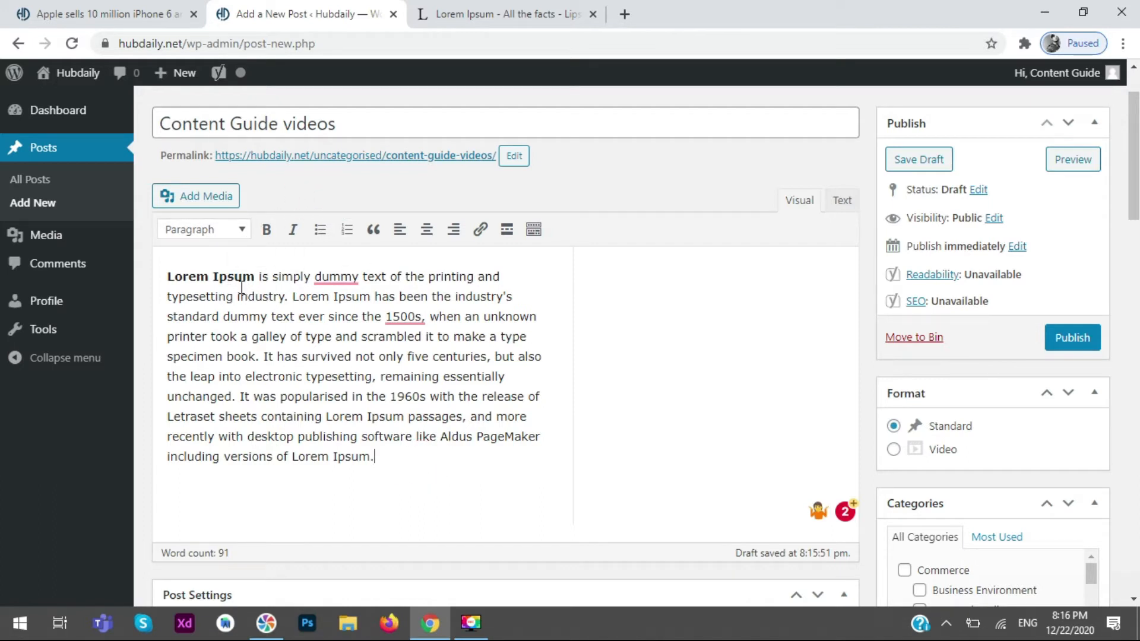
left_click_drag(400, 457, 219, 255)
left_click(234, 232)
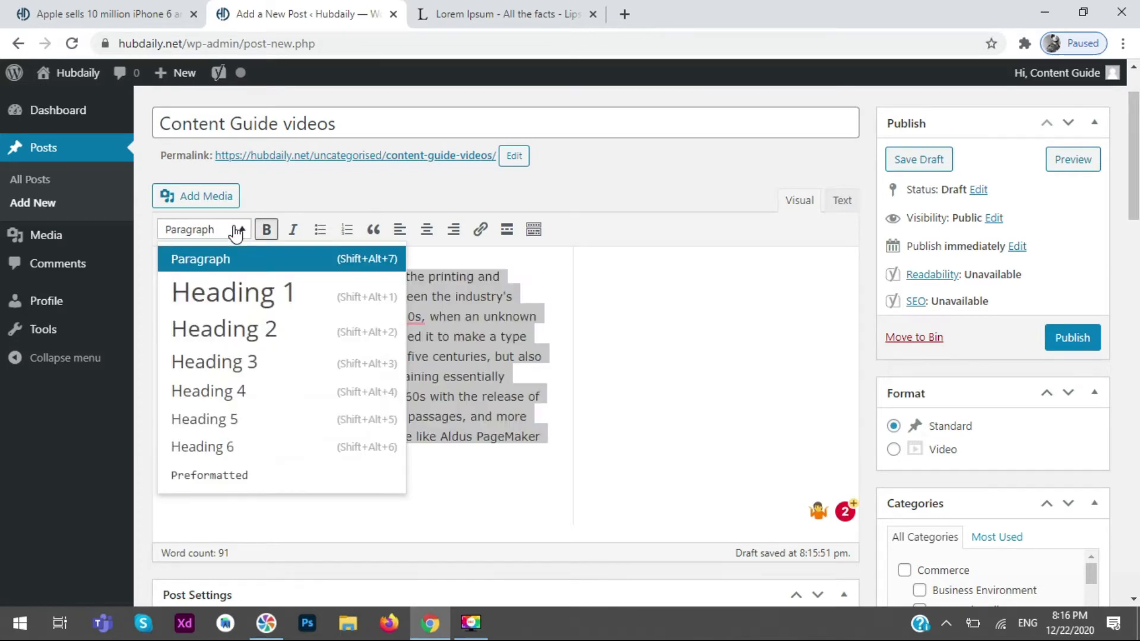
left_click(638, 326)
- Try formatting the body's first line as Heading 1 and undo the change
left_click_drag(518, 278, 170, 279)
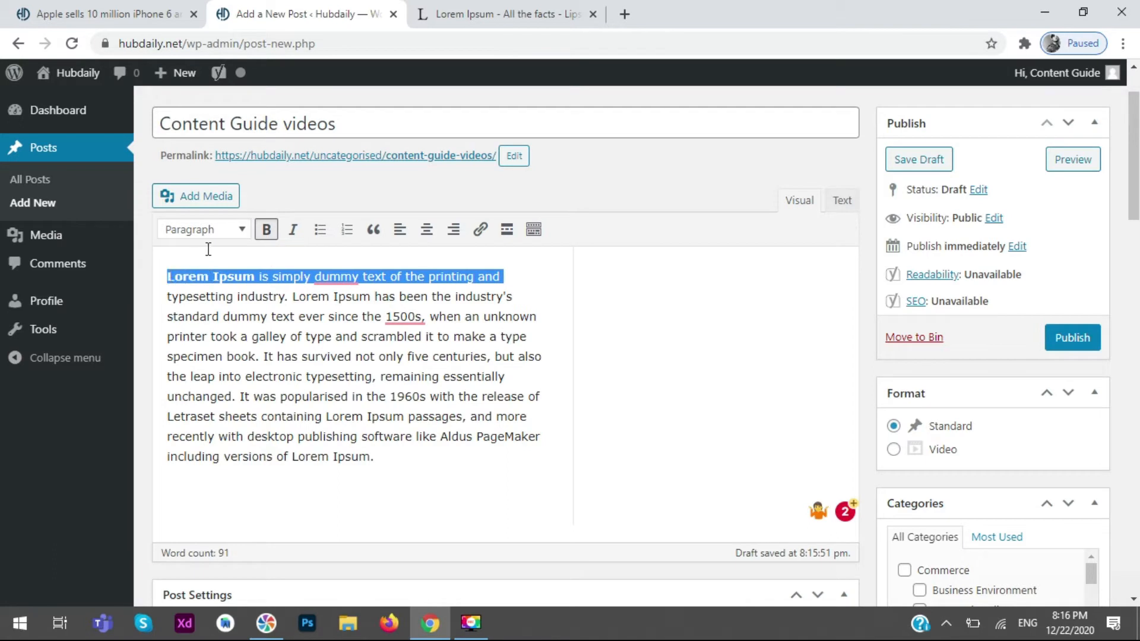
left_click(241, 229)
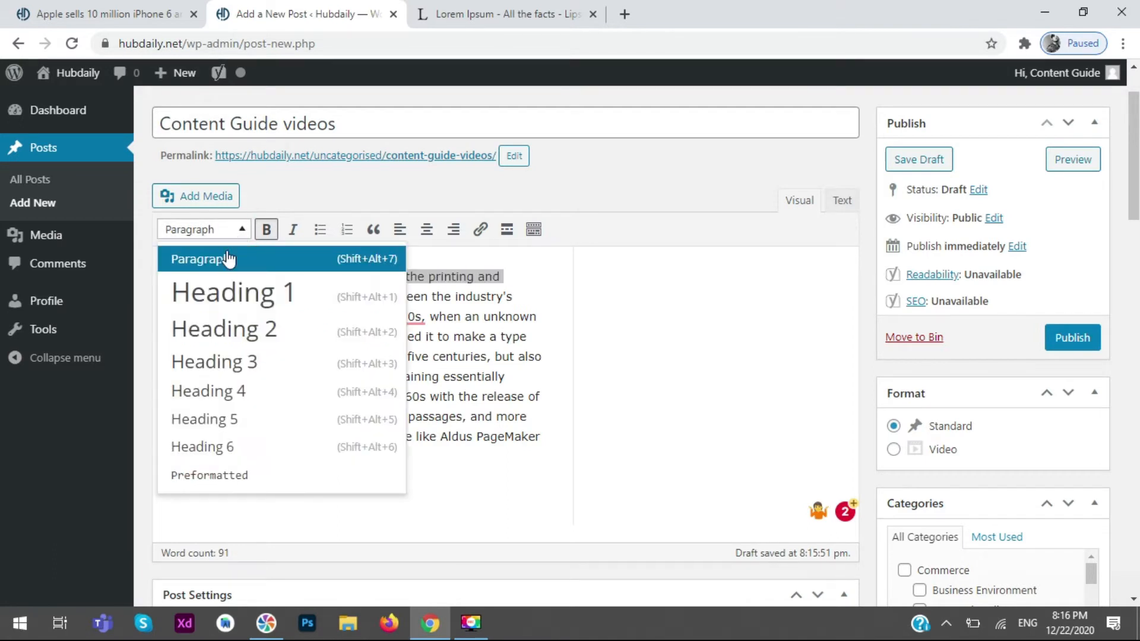
left_click(229, 300)
left_click(621, 342)
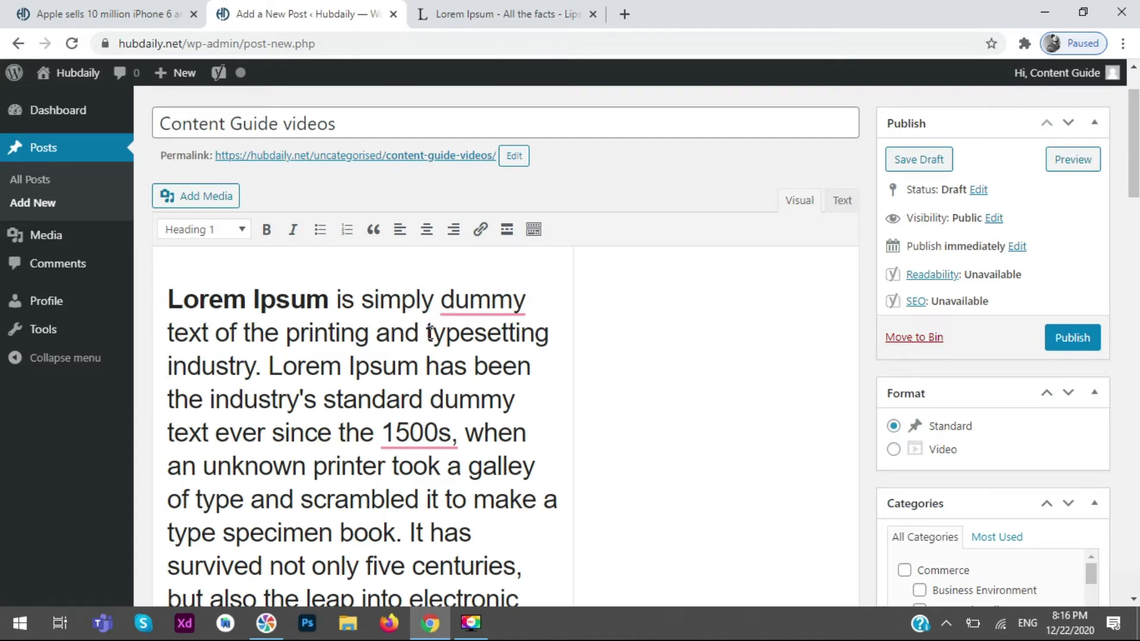
key("ctrl+z")
- Split the line ending in "printing and" into its own paragraph and format it as Heading 1
left_click(527, 276)
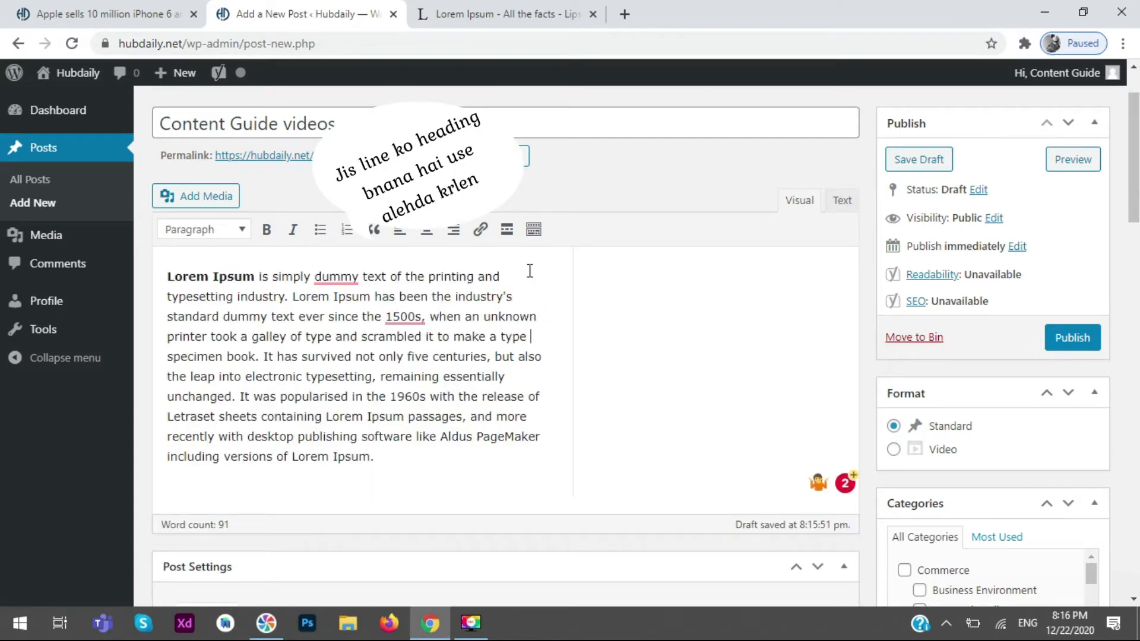
key("Return")
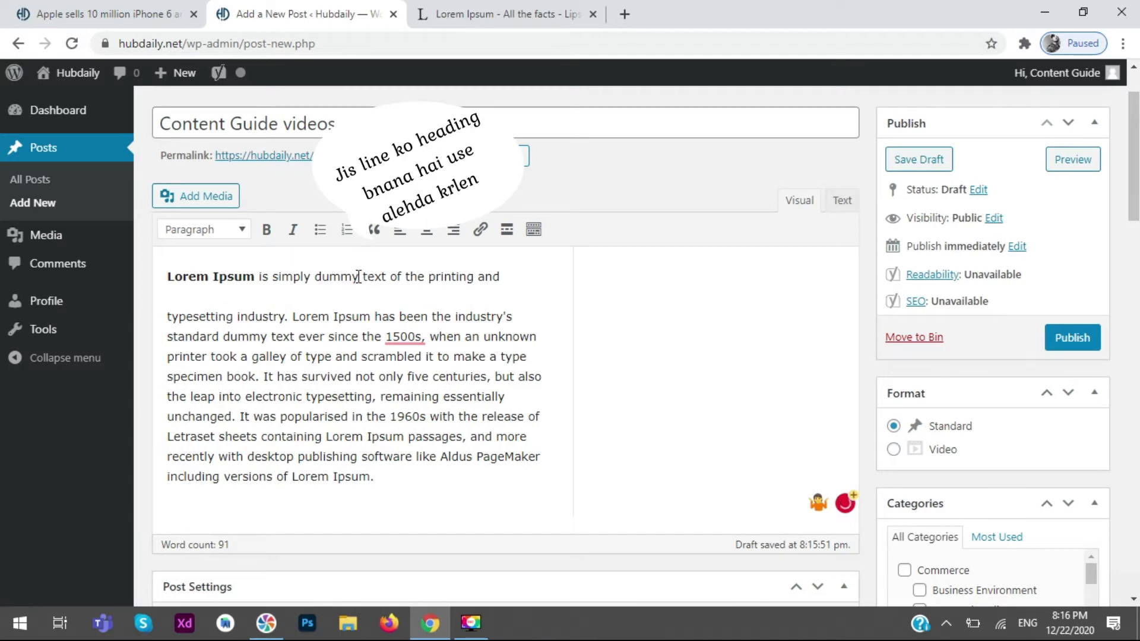
left_click_drag(542, 279, 164, 279)
left_click(203, 229)
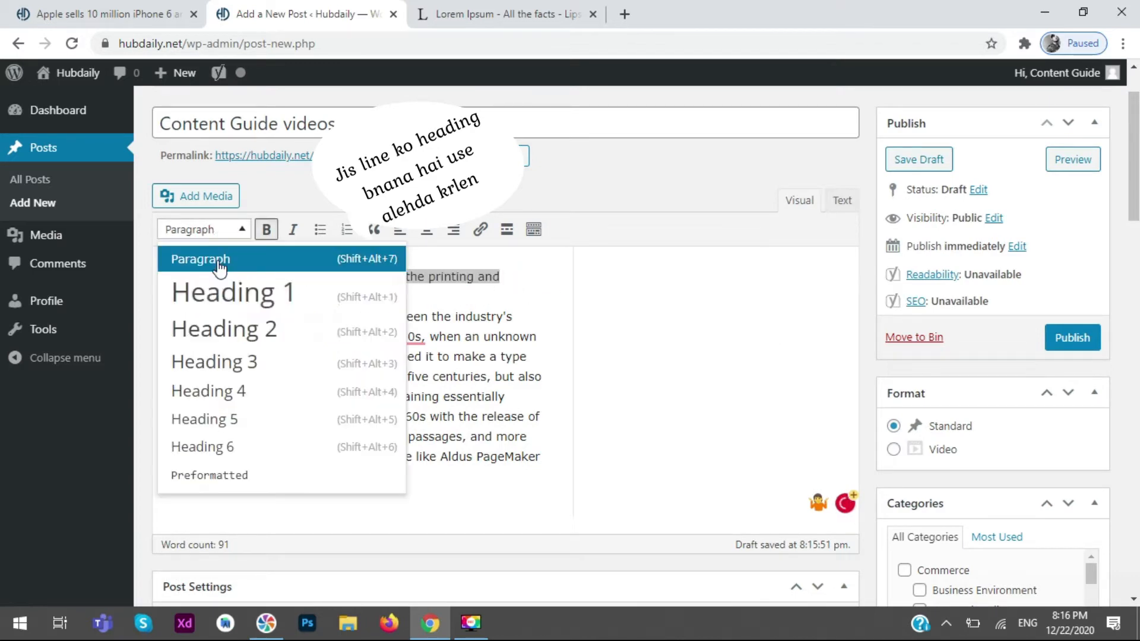
left_click(231, 290)
left_click(444, 278)
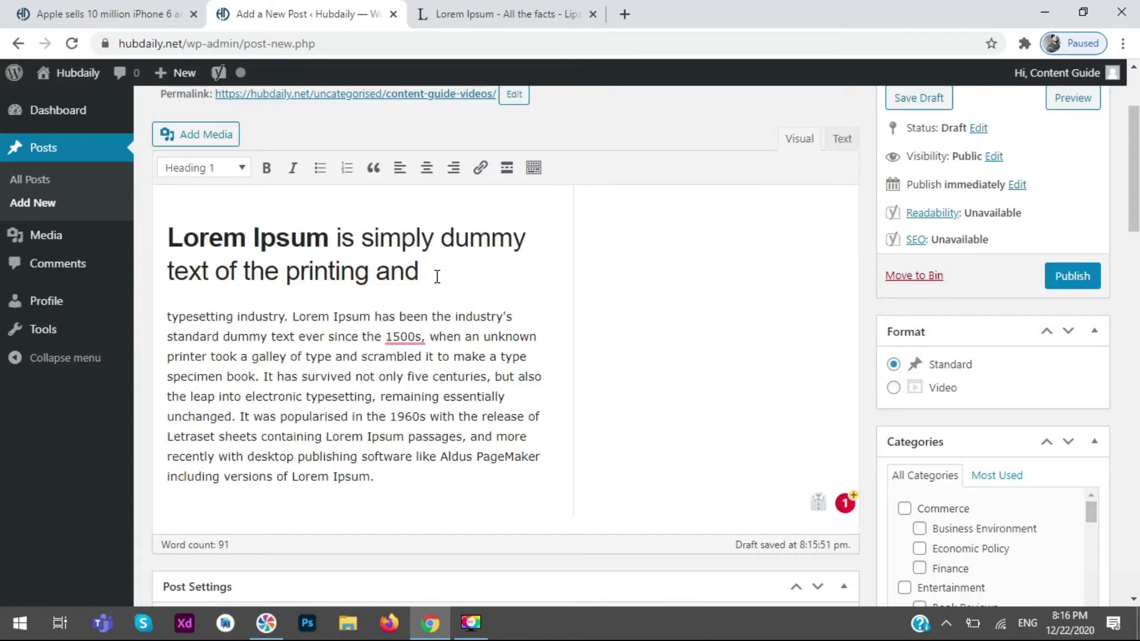
- Separate the text up to "1500s," from the rest, format it as Heading 2 and remove the blank paragraph below it
left_click(429, 337)
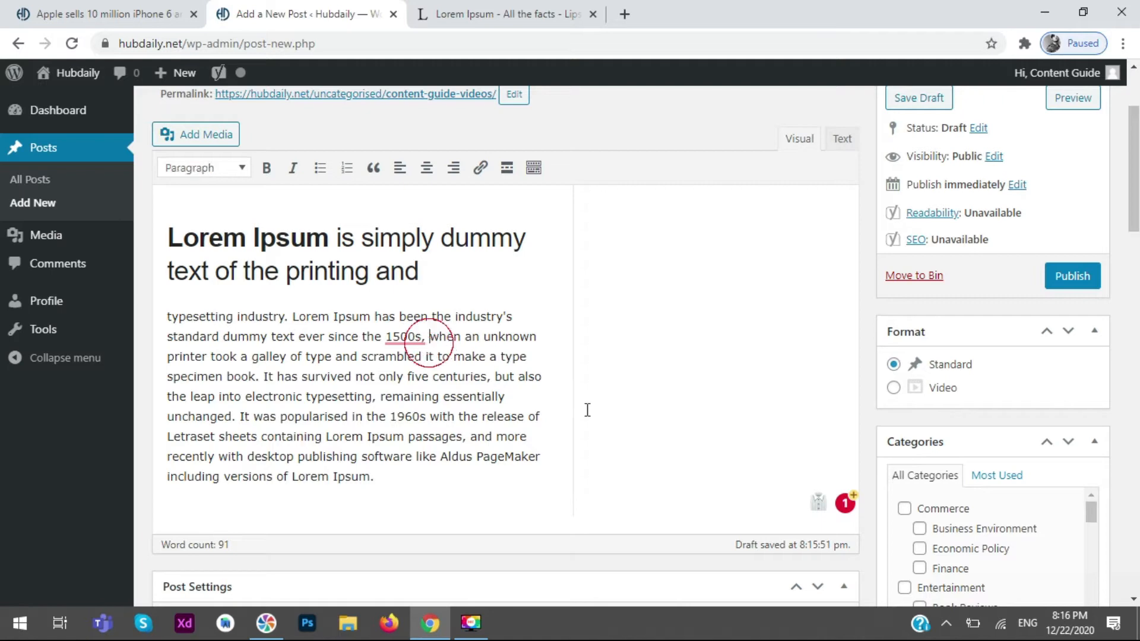
key("Return")
key("Return")
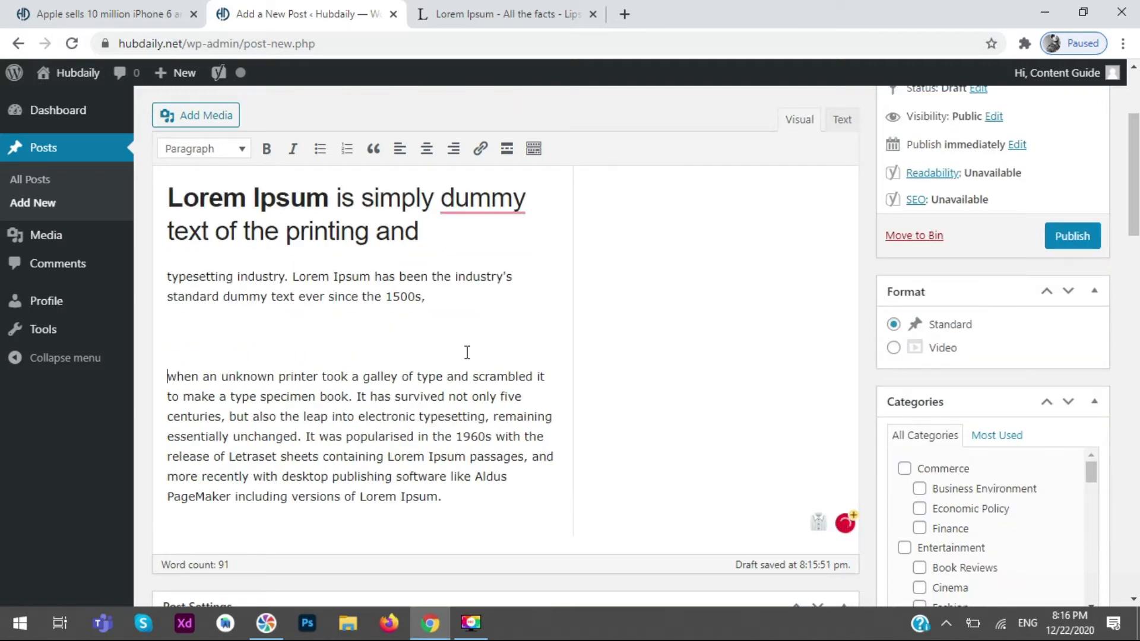
left_click_drag(458, 303, 125, 271)
left_click(183, 146)
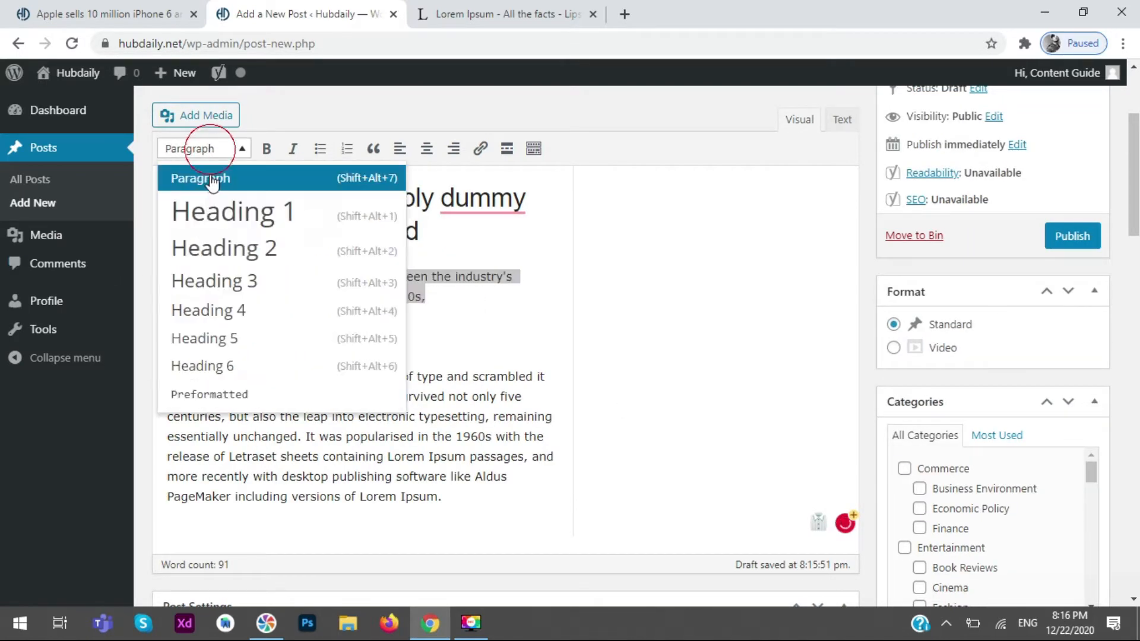
left_click(223, 250)
left_click(418, 323)
left_click(282, 333)
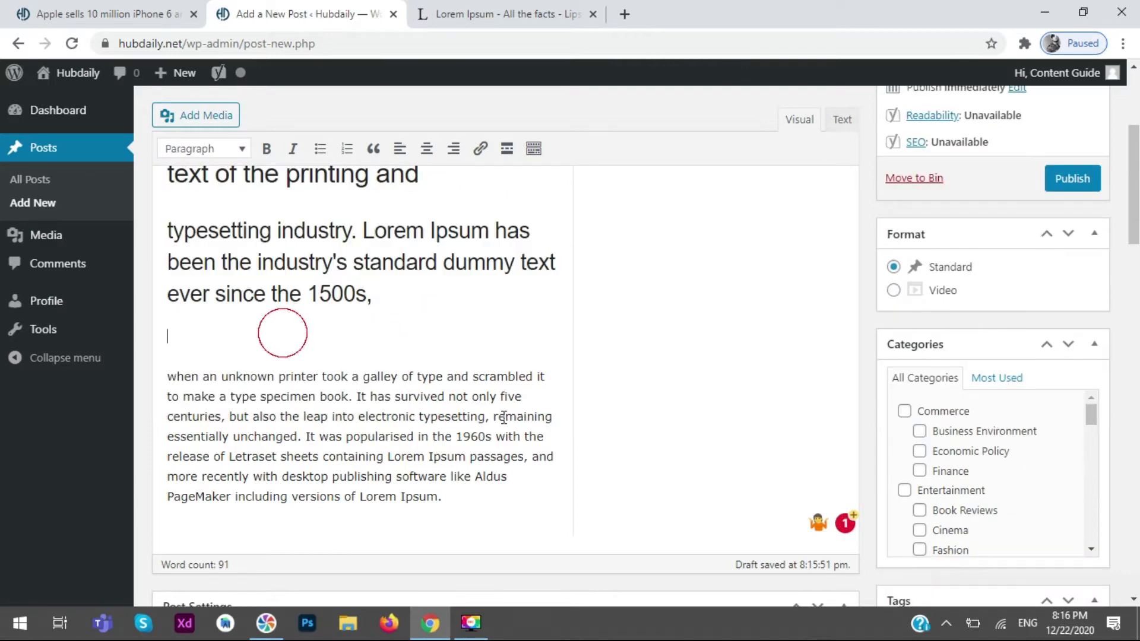
key("BackSpace")
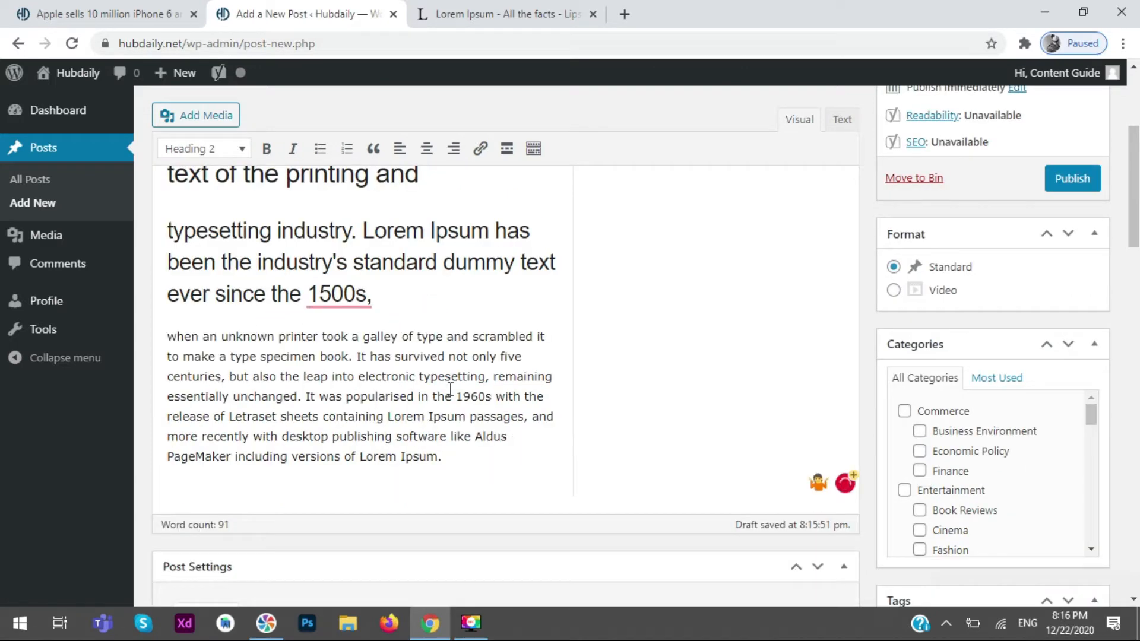
- Review the headings and body text in the post along with the available paragraph styles
scroll(598, 489, "up", 3)
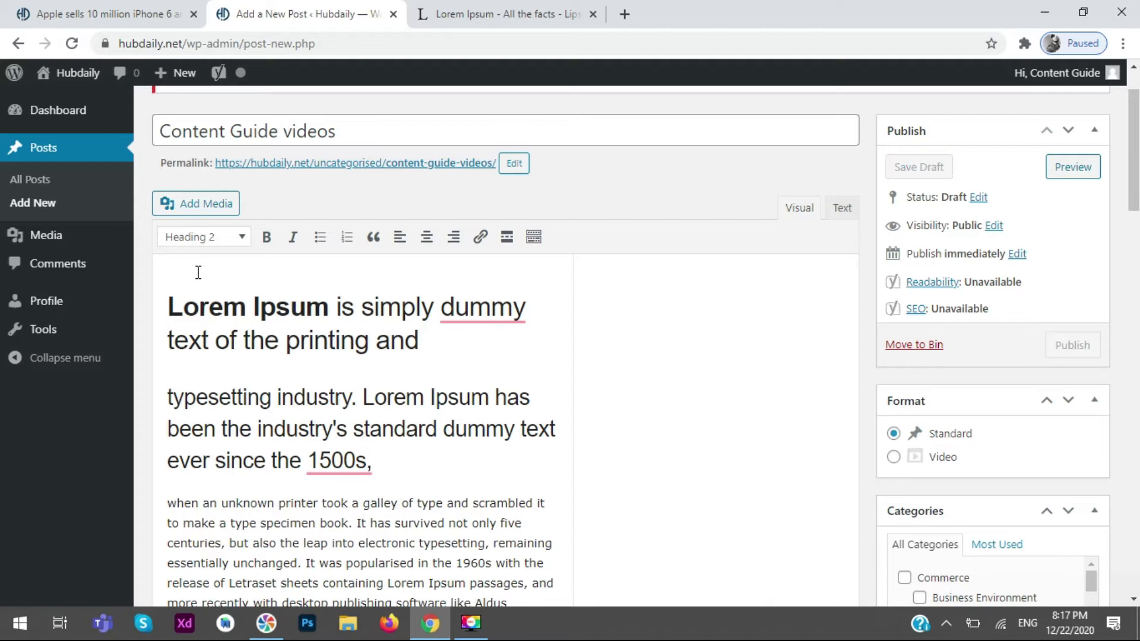
left_click(579, 346)
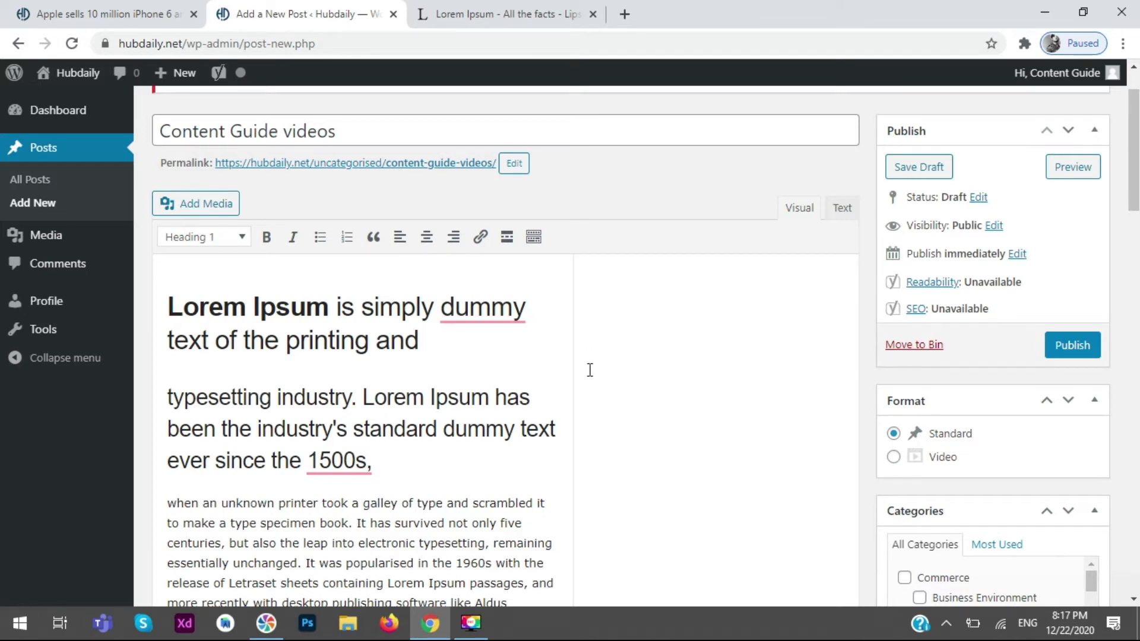
scroll(622, 477, "down", 2)
scroll(621, 477, "down", 2)
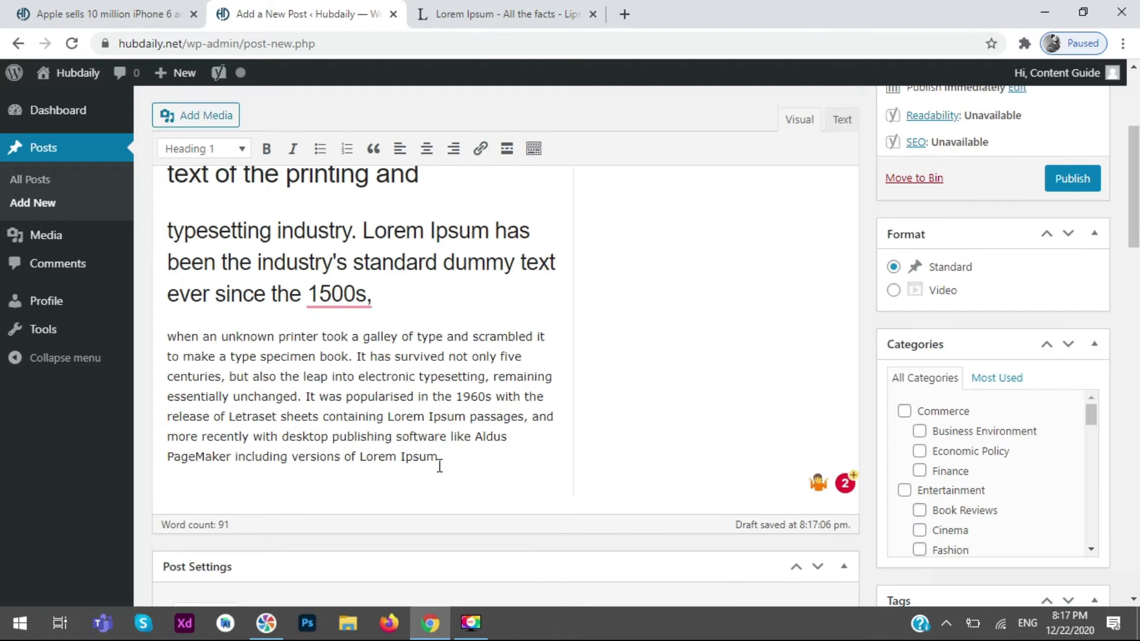
scroll(593, 333, "up", 4)
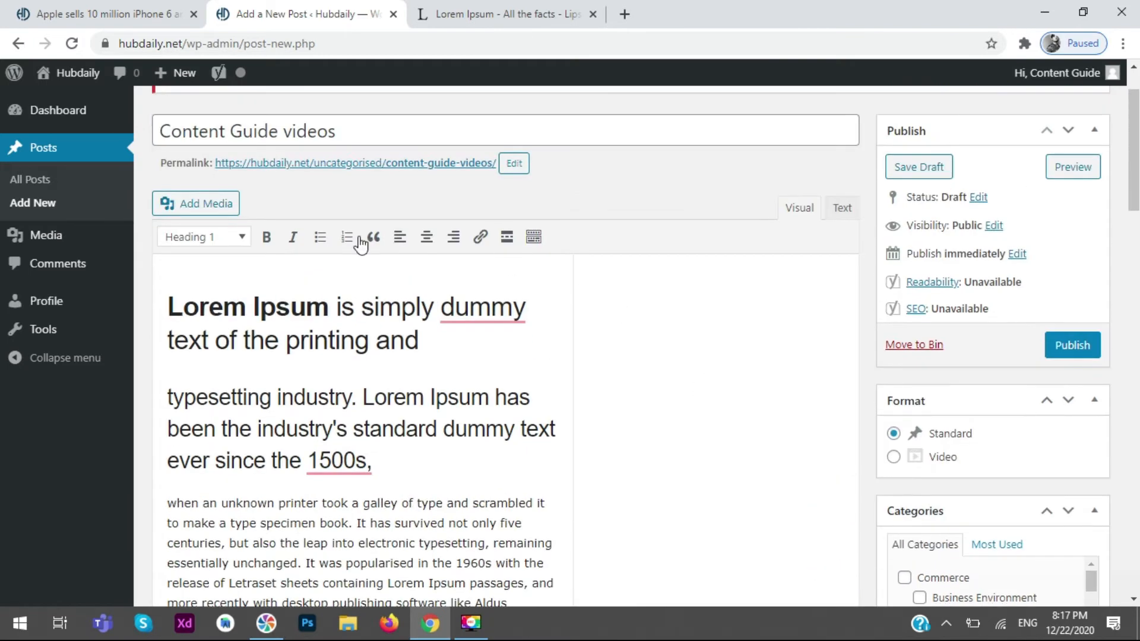
left_click(237, 236)
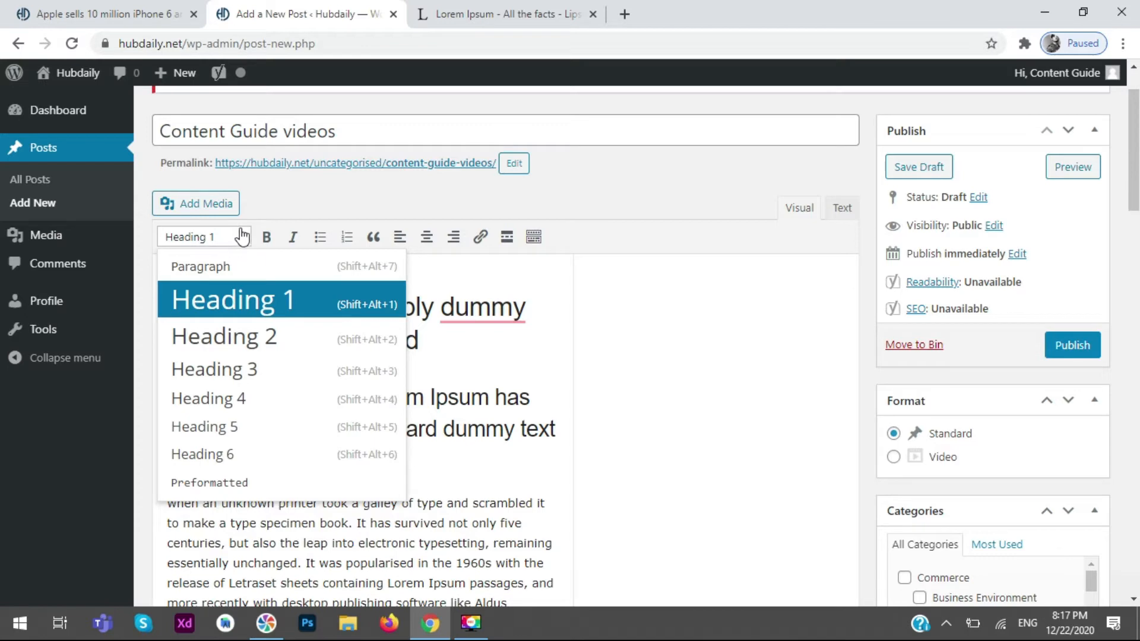
left_click(243, 236)
left_click(483, 356)
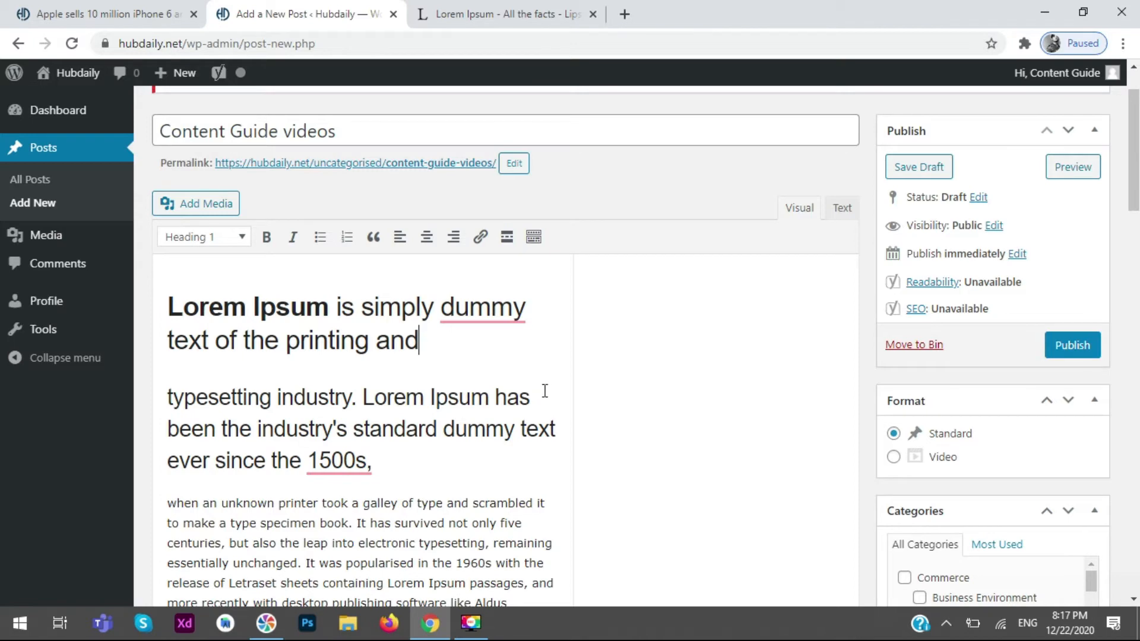
scroll(547, 365, "down", 4)
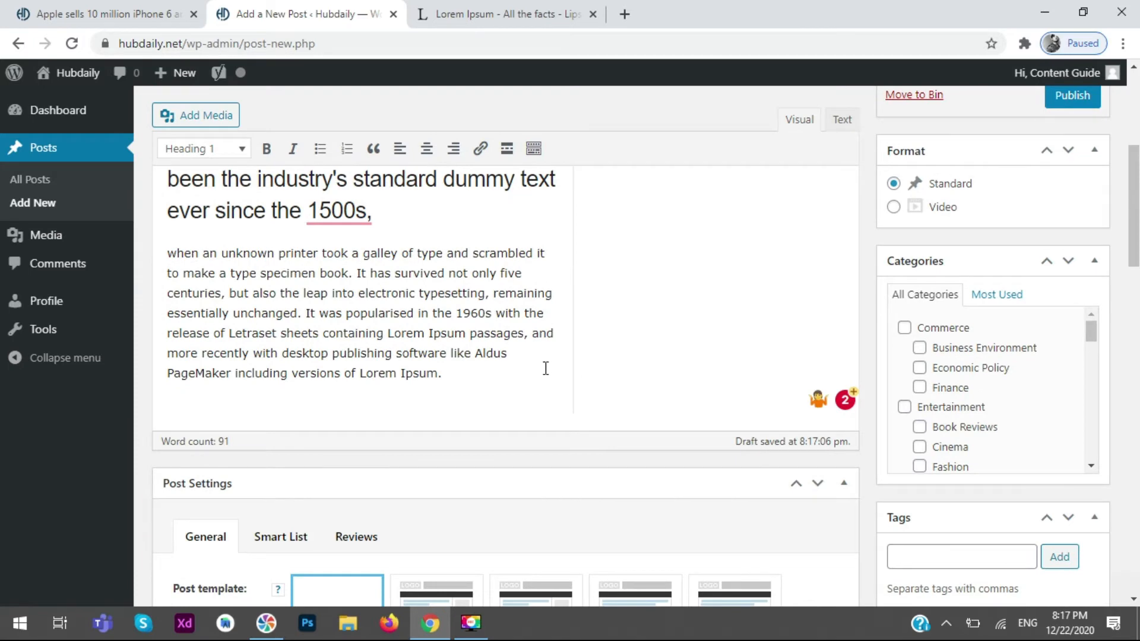
scroll(547, 368, "up", 4)
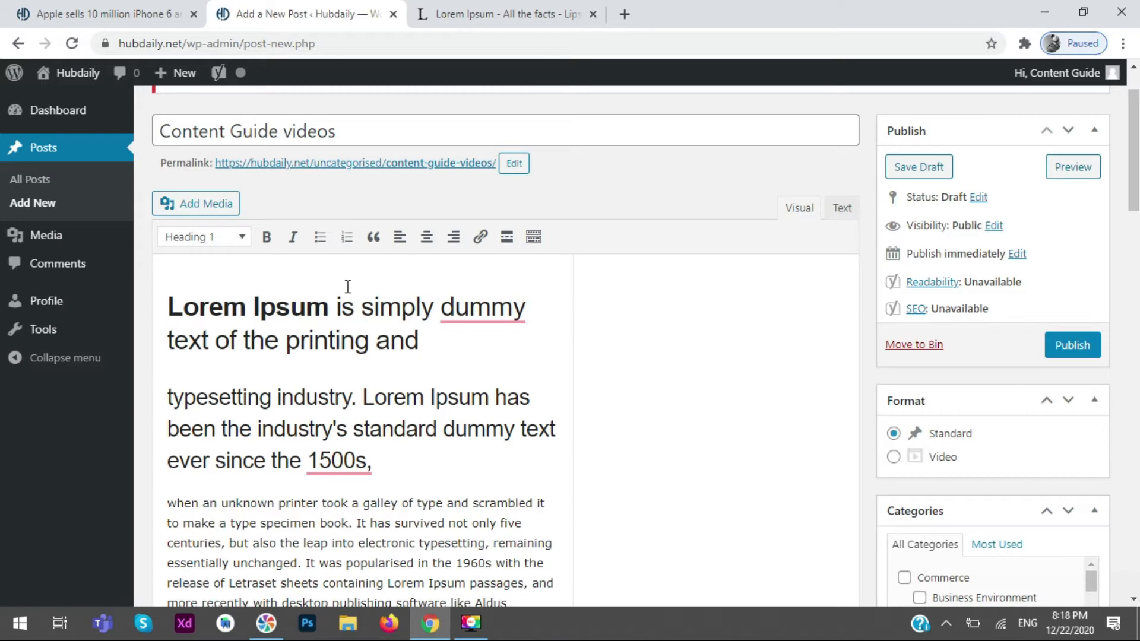
scroll(609, 275, "down", 2)
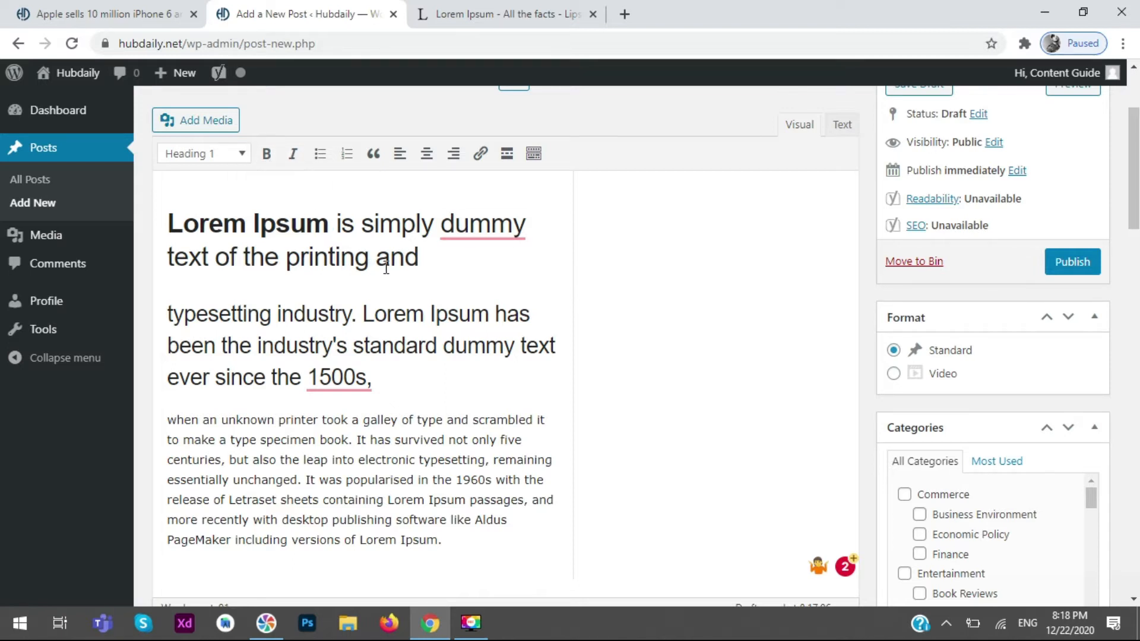
- Try bold on part of the Heading 2 text and undo it
left_click_drag(442, 261, 411, 255)
left_click(457, 254)
left_click(512, 238, "shift")
left_click_drag(451, 364, 318, 314)
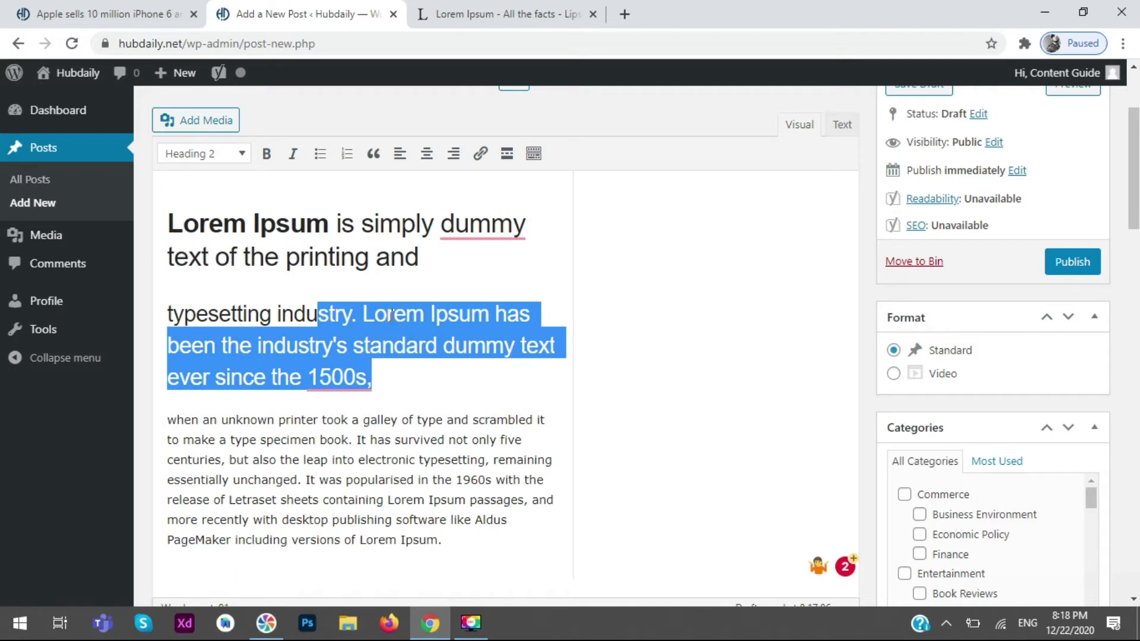
key("ctrl+b")
left_click(458, 369)
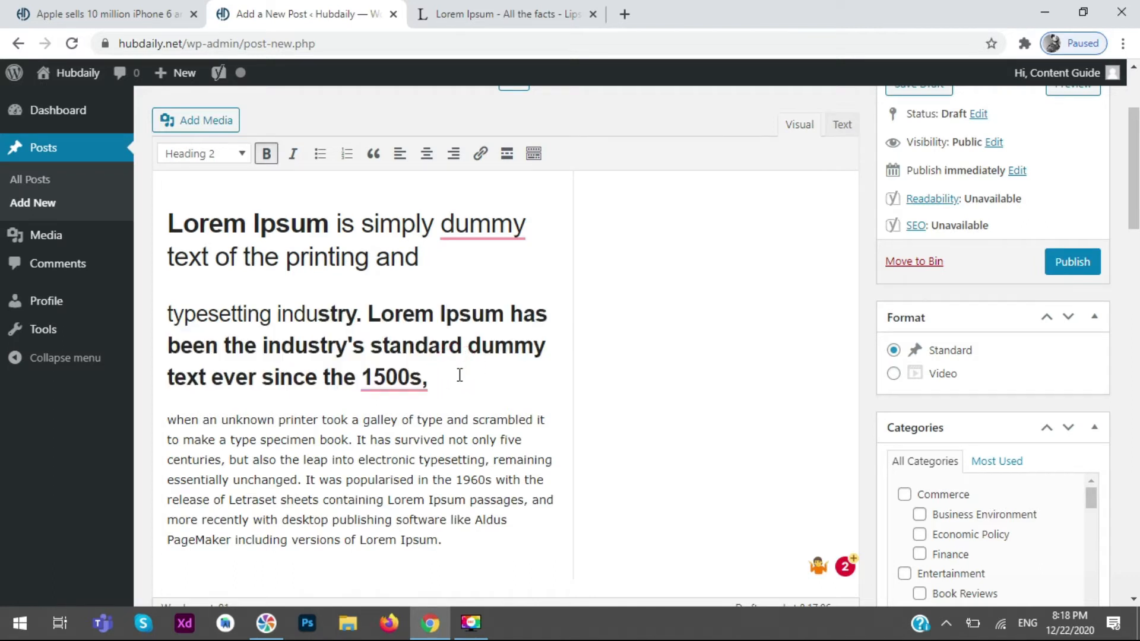
key("ctrl+z")
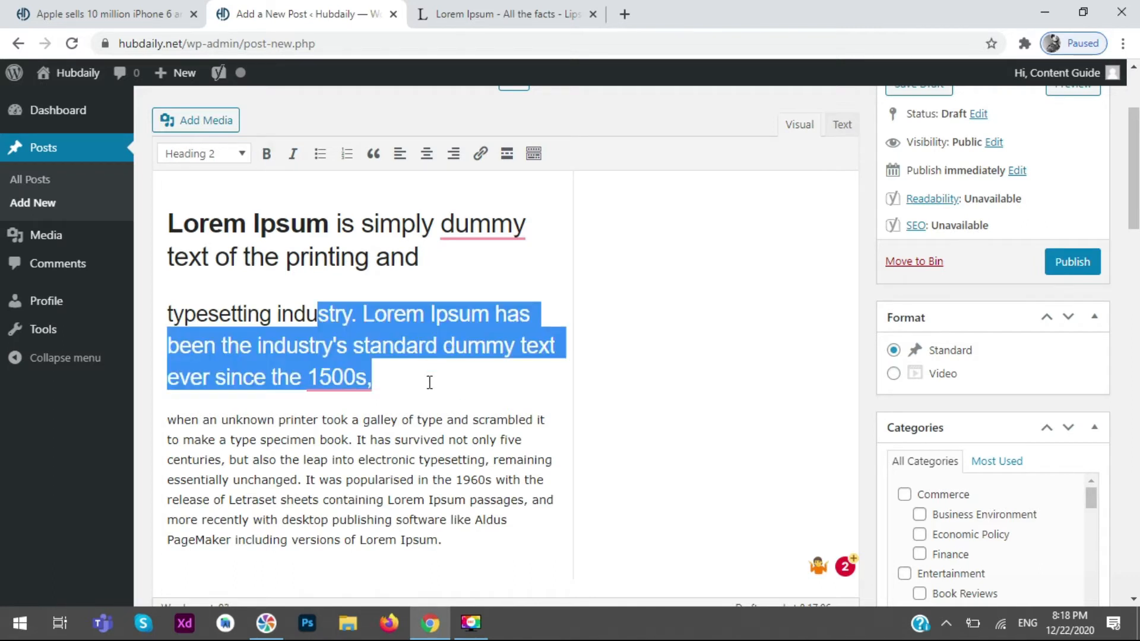
left_click(428, 381)
left_click_drag(409, 364, 165, 313)
left_click(677, 342)
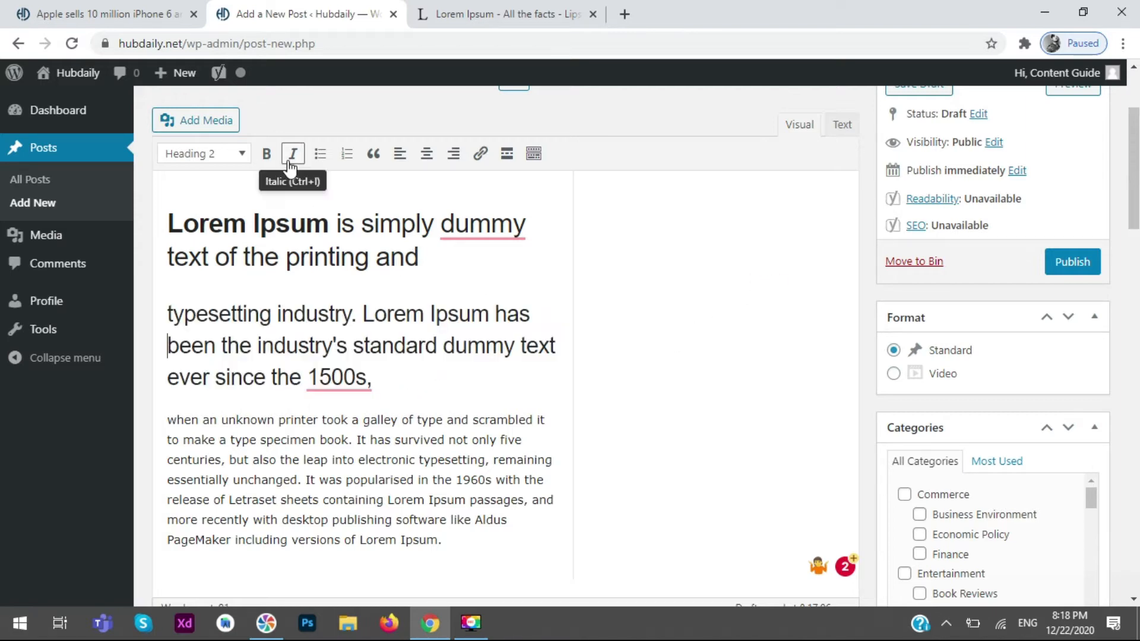
- Italicize the entire Heading 1 text starting with "Lorem Ipsum"
left_click_drag(424, 260, 146, 226)
left_click(293, 154)
left_click(667, 259)
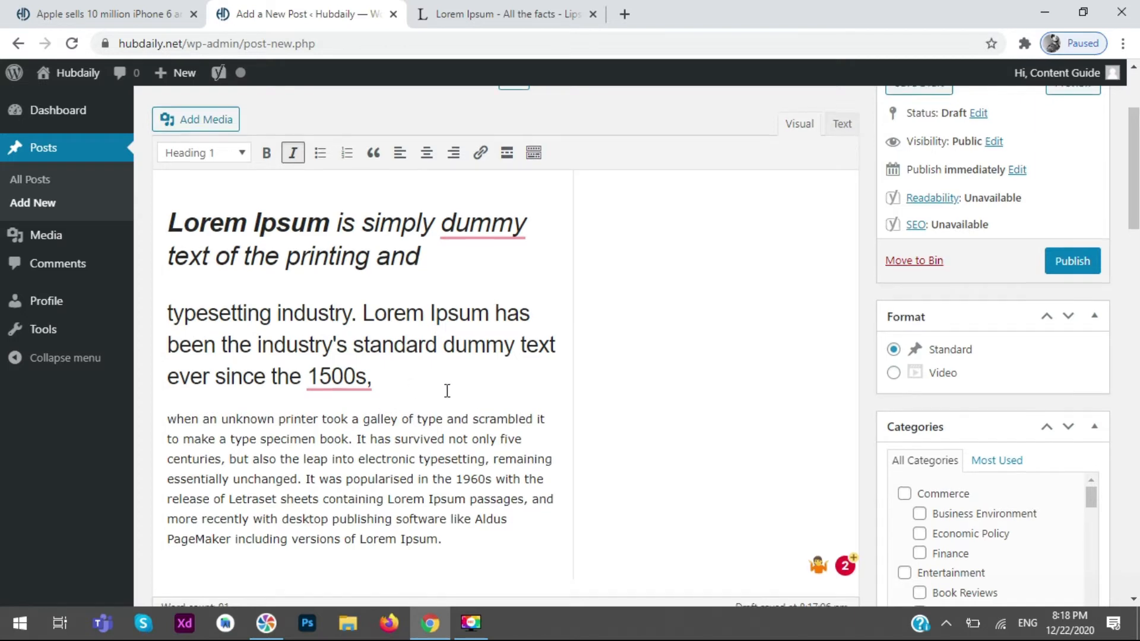
- Turn the last paragraph, starting with "when an unknown printer", into a bulleted list and switch it to a numbered list
scroll(473, 225, "down", 4)
left_click_drag(527, 189, 166, 171)
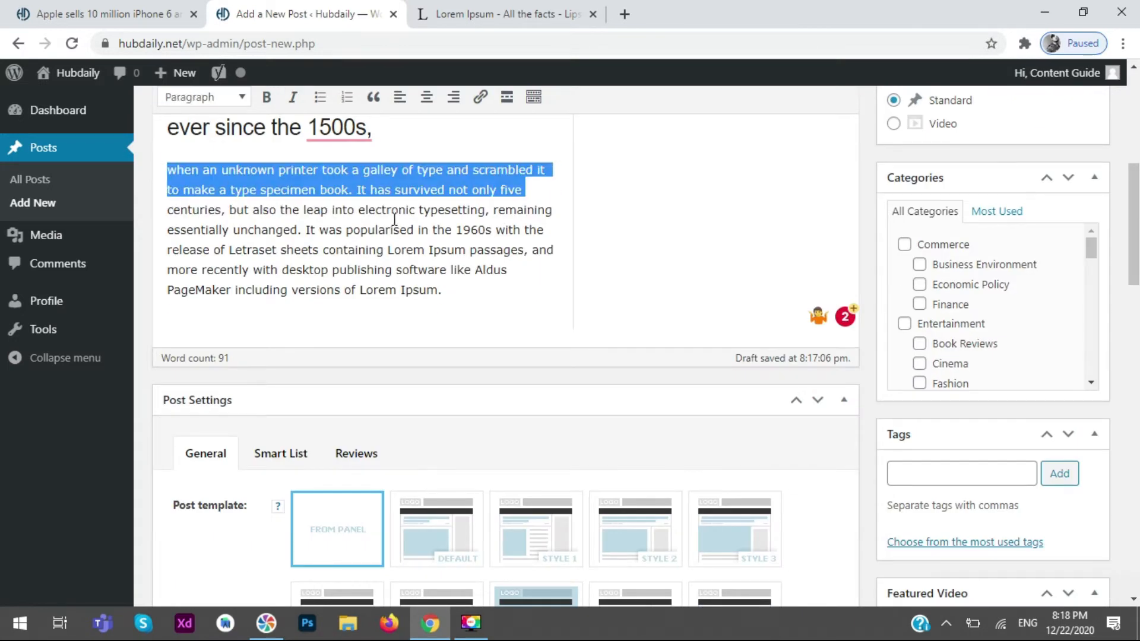
scroll(336, 174, "up", 1)
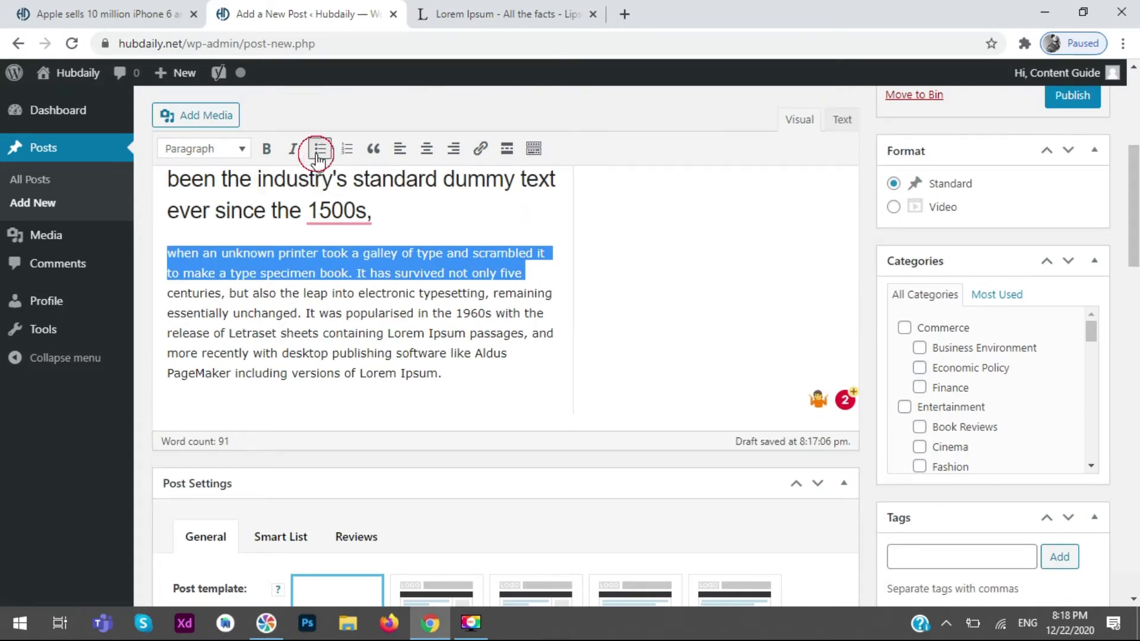
left_click(319, 152)
left_click(265, 304)
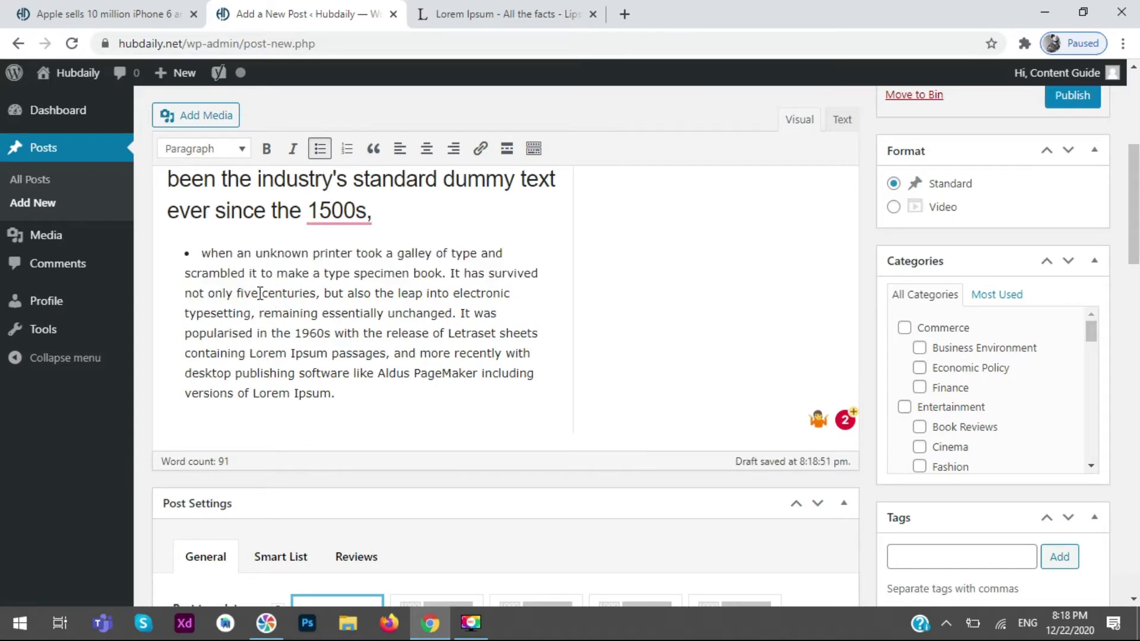
left_click(350, 156)
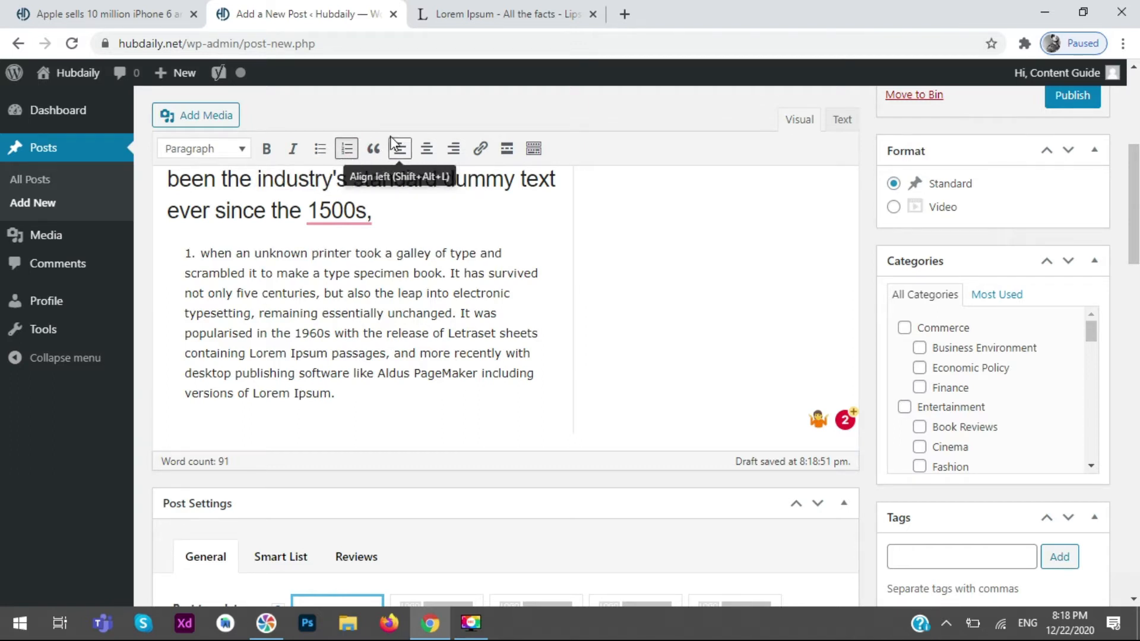
- Format the Heading 2 text starting with "typesetting industry" as a blockquote
scroll(313, 310, "up", 1)
scroll(313, 310, "up", 1)
left_click_drag(386, 294, 169, 211)
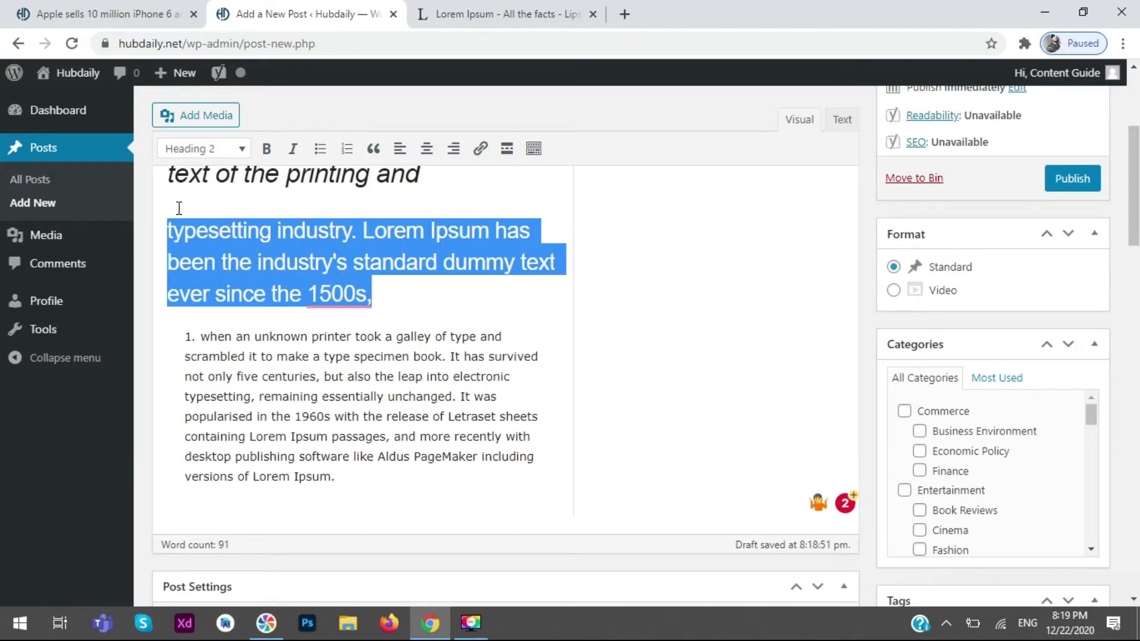
left_click(373, 149)
left_click(479, 295)
left_click_drag(182, 248, 499, 303)
left_click(532, 327)
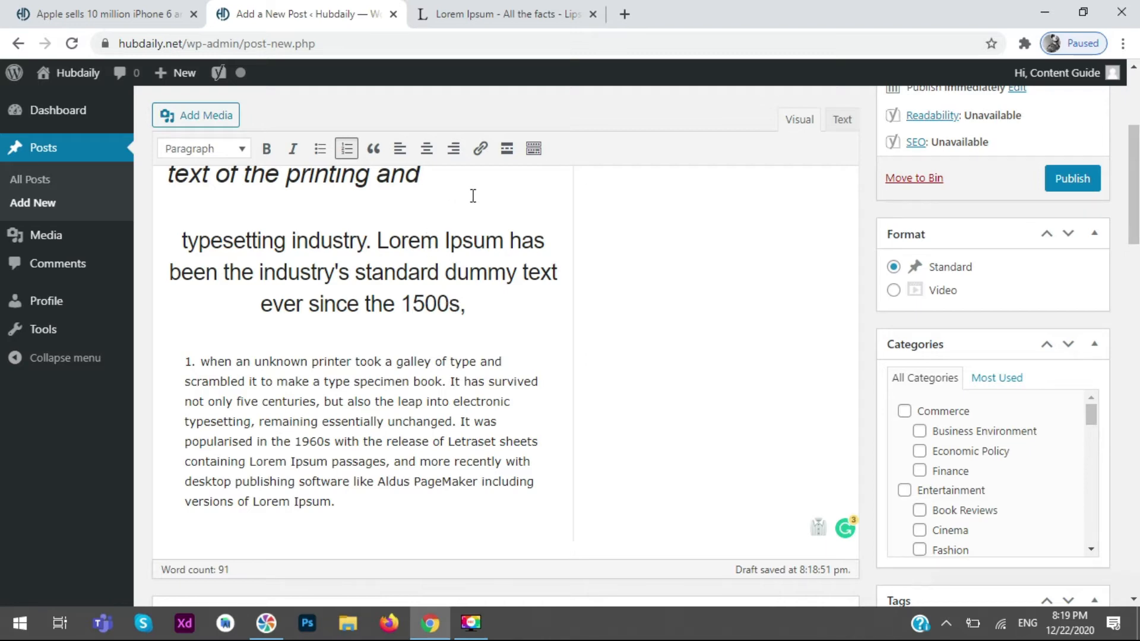
- Link the word "when" in the numbered paragraph to the copied URL of the article "Apple sells 10 million iPhone 6 and iPhone 6 Pluses"
left_click(479, 153)
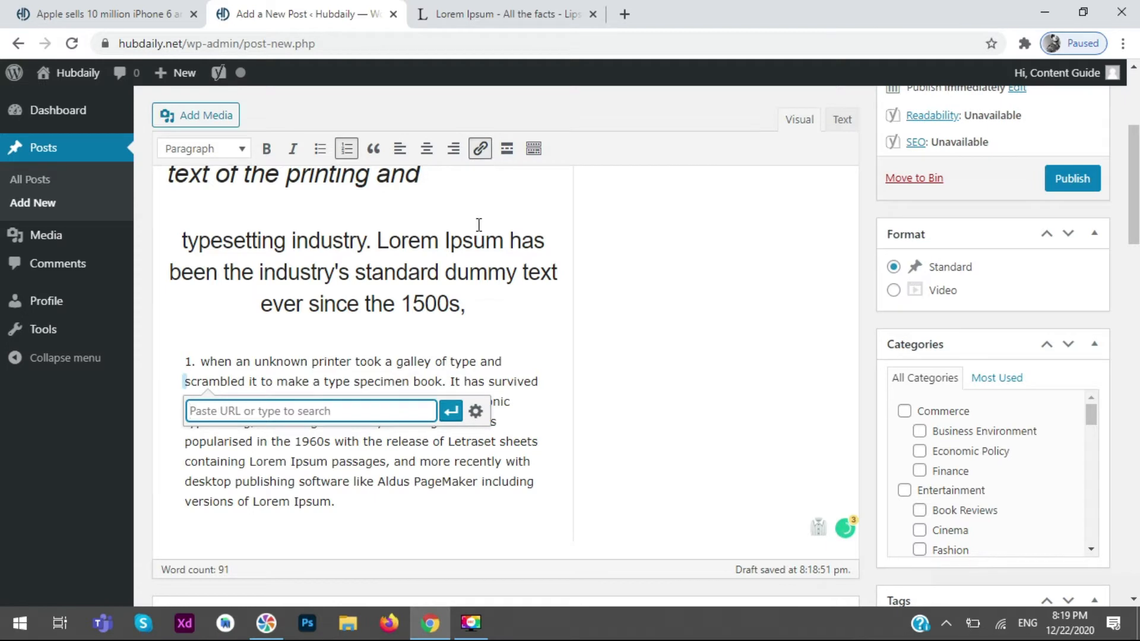
left_click(374, 363)
left_click_drag(231, 363, 202, 361)
left_click(481, 149)
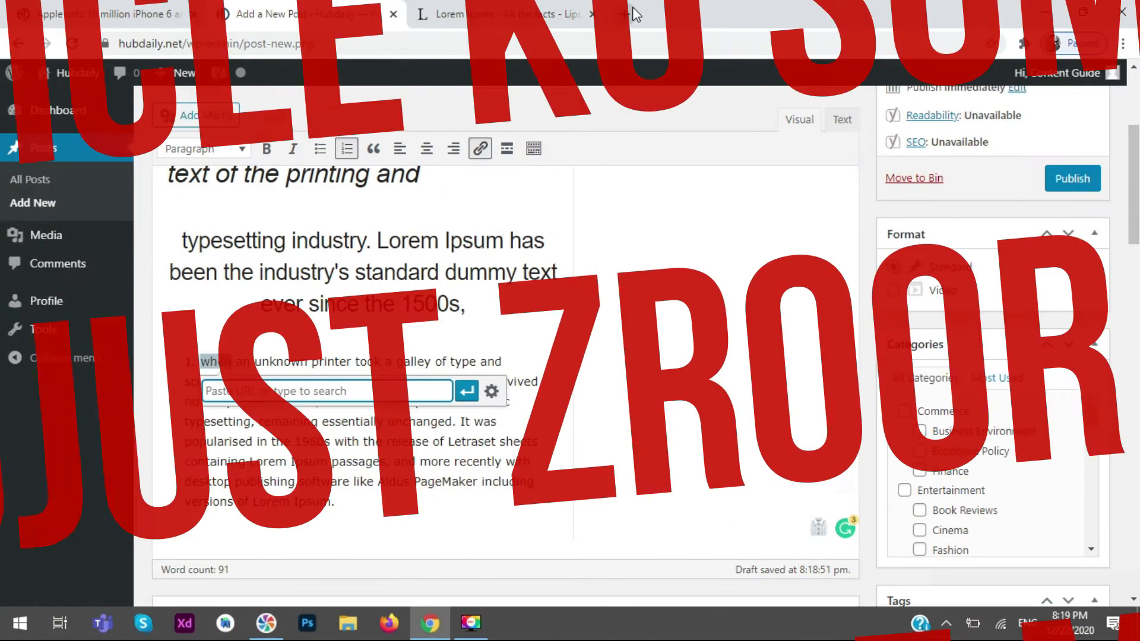
left_click(113, 11)
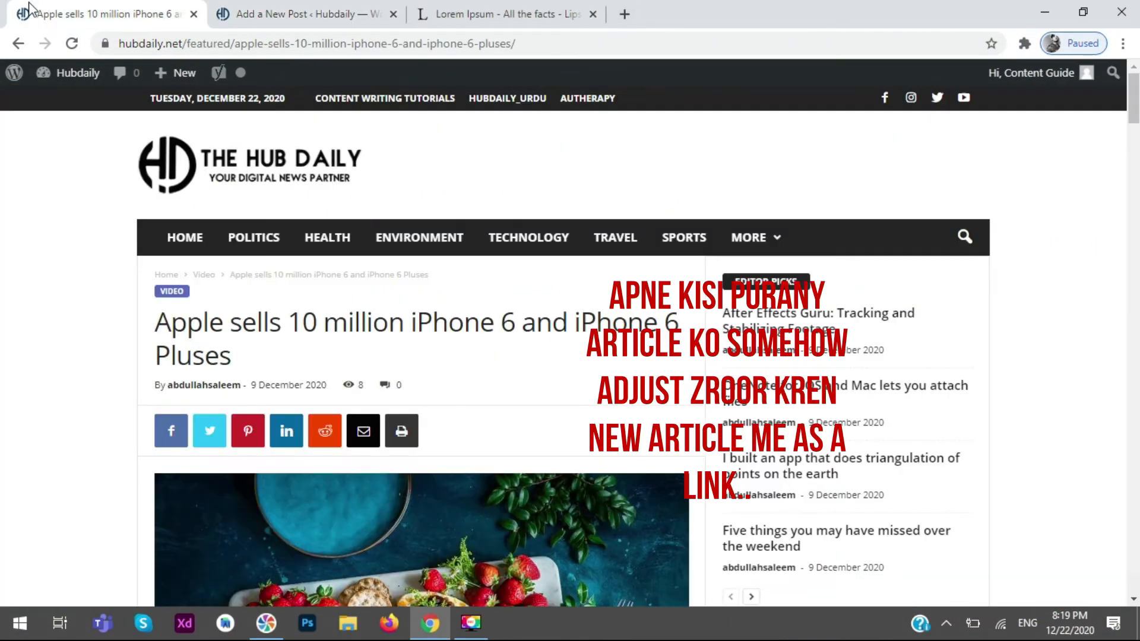
left_click(330, 37)
left_click(487, 13)
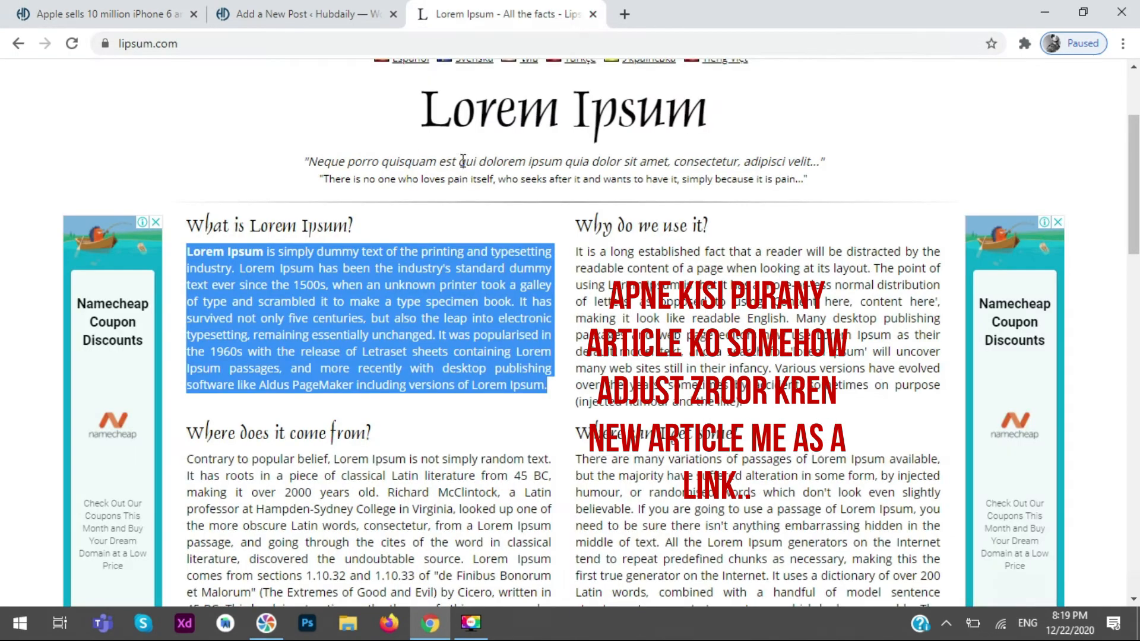
left_click(332, 13)
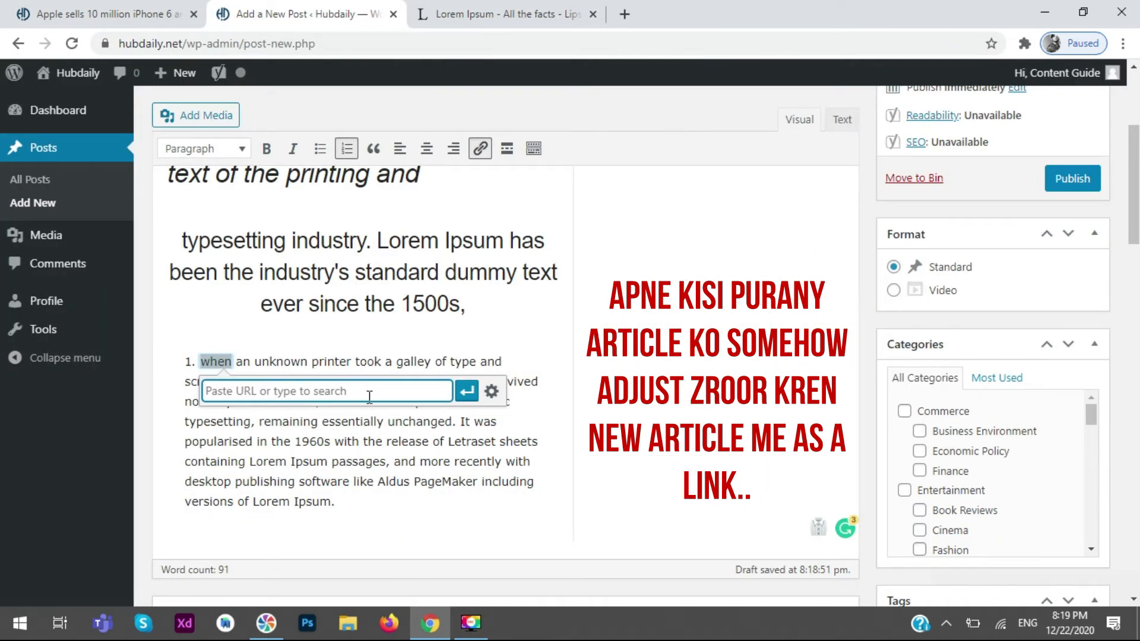
type("https://hubdaily.net/apple-sells-10-million-iphone-6-and-iphone-6-pluses/")
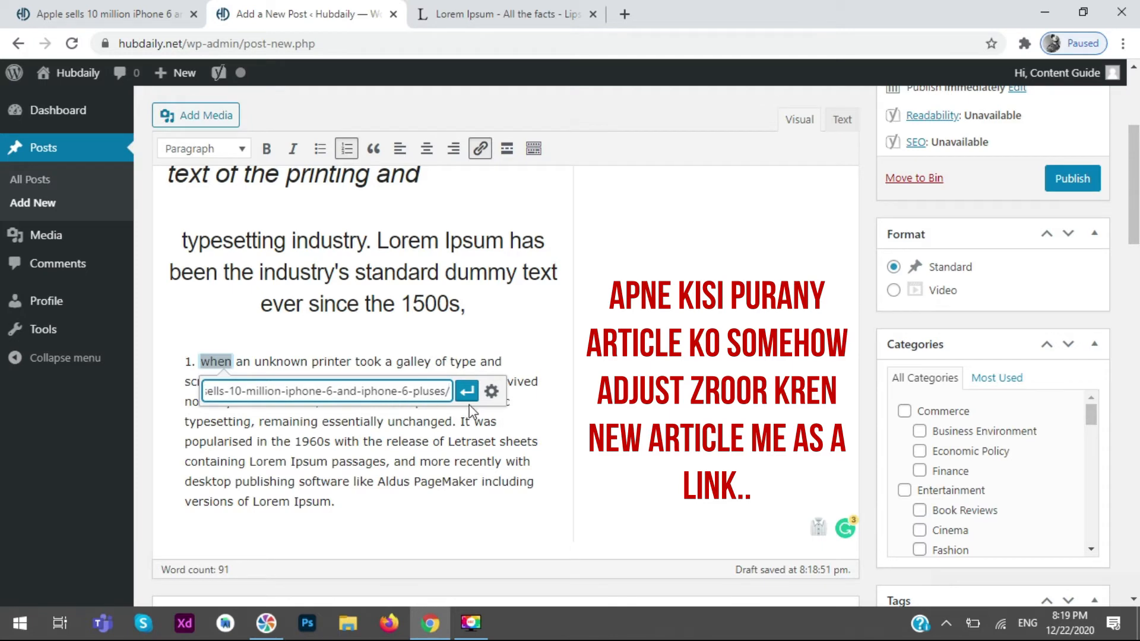
left_click(467, 392)
left_click(656, 462)
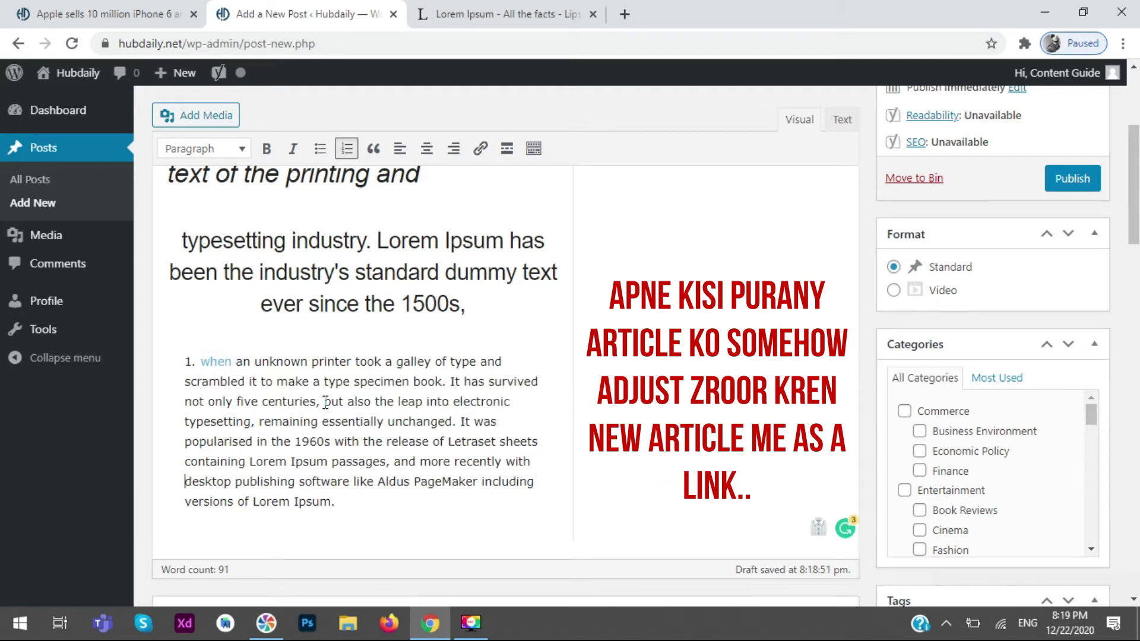
- Open the link on the word "when" to test it, return to the post and close the opened page
left_click(222, 362)
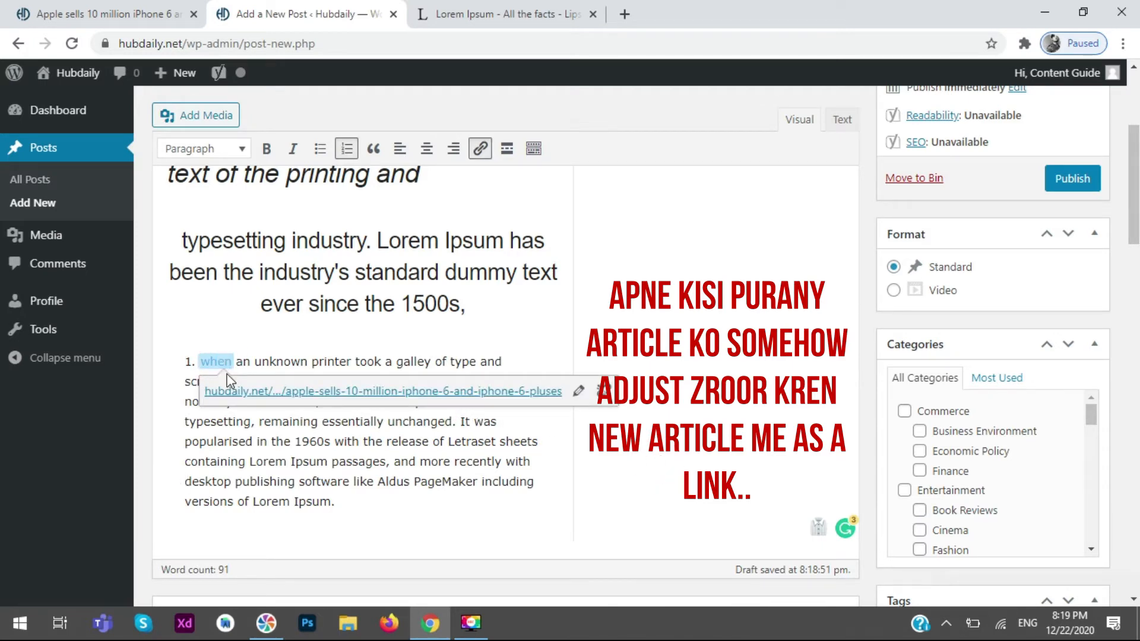
left_click(262, 397)
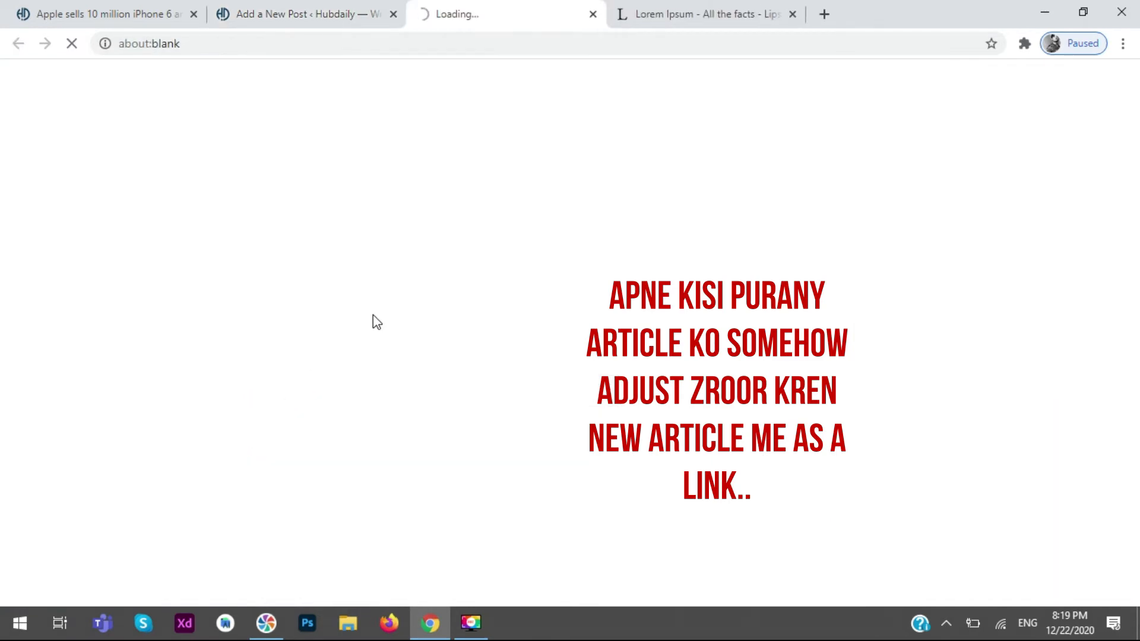
left_click(279, 12)
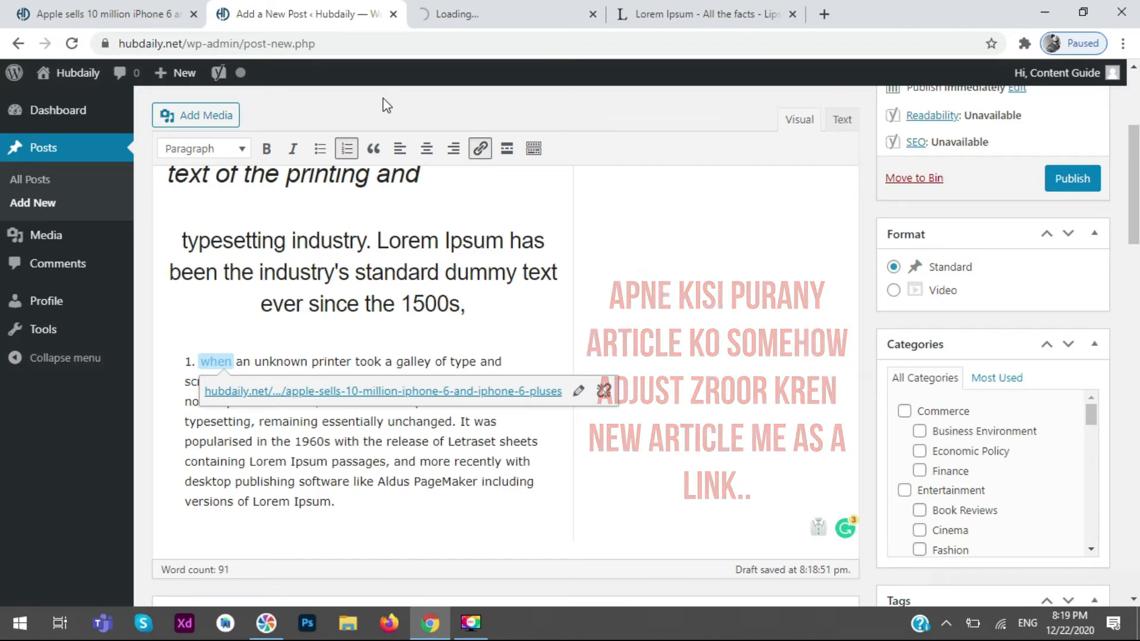
left_click(593, 14)
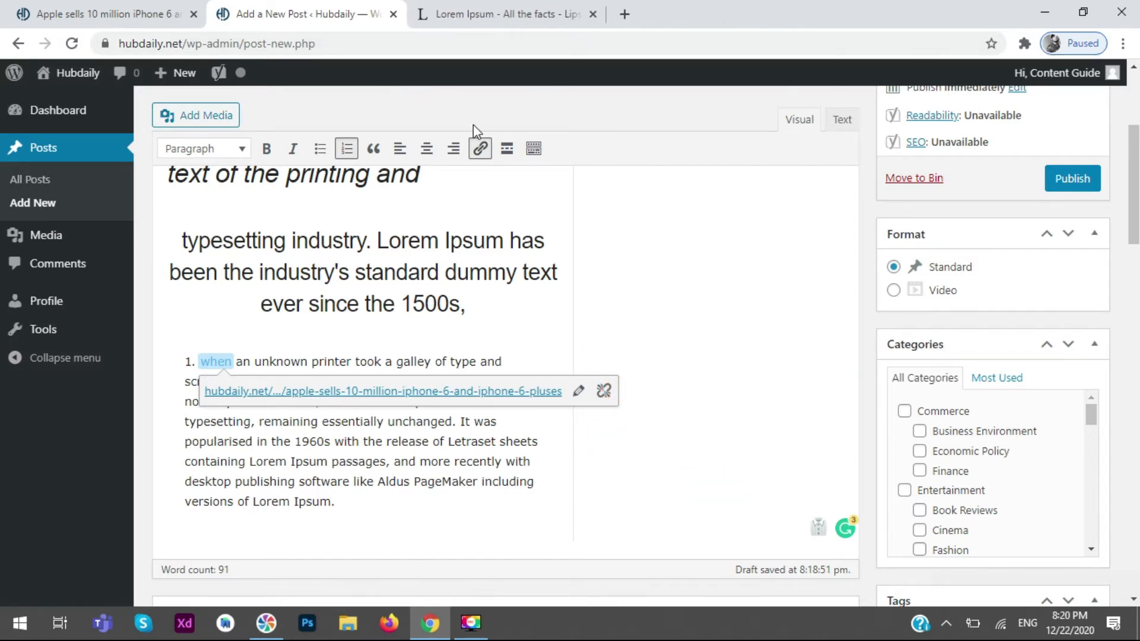
left_click(703, 411)
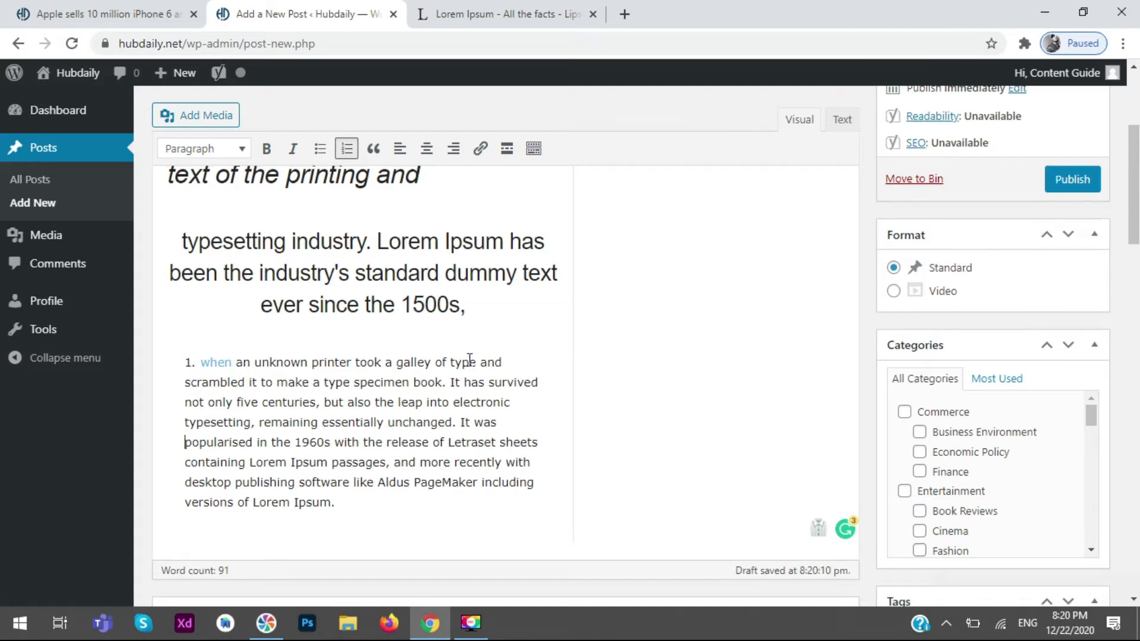
- Insert a Read More tag after the numbered paragraph that starts with "when an unknown printer"
scroll(469, 360, "up", 1)
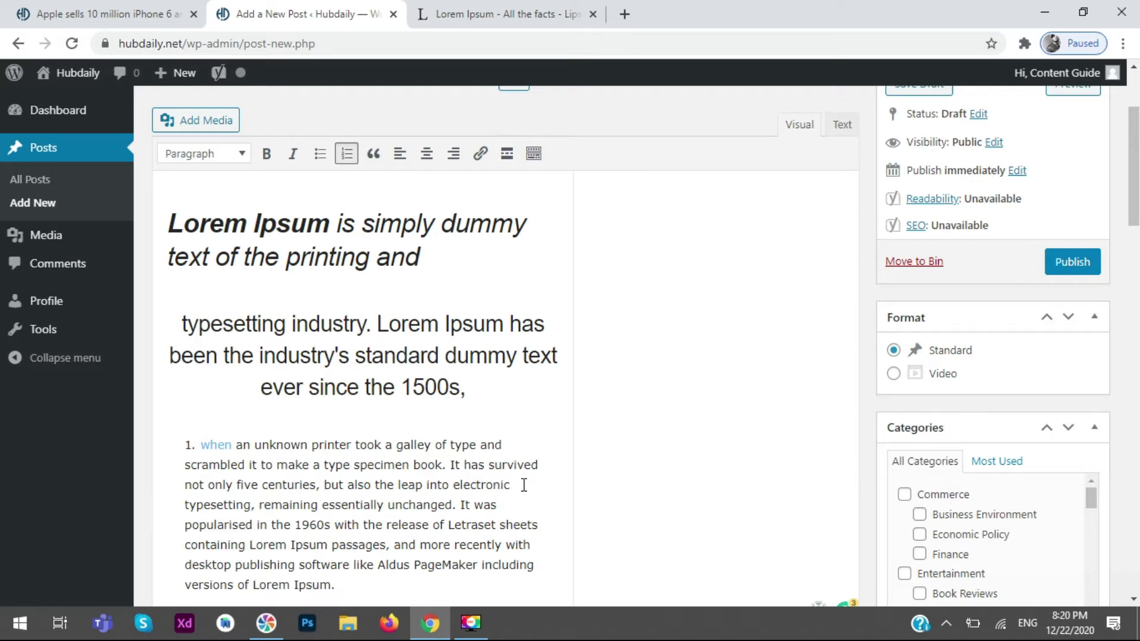
left_click_drag(336, 583, 185, 462)
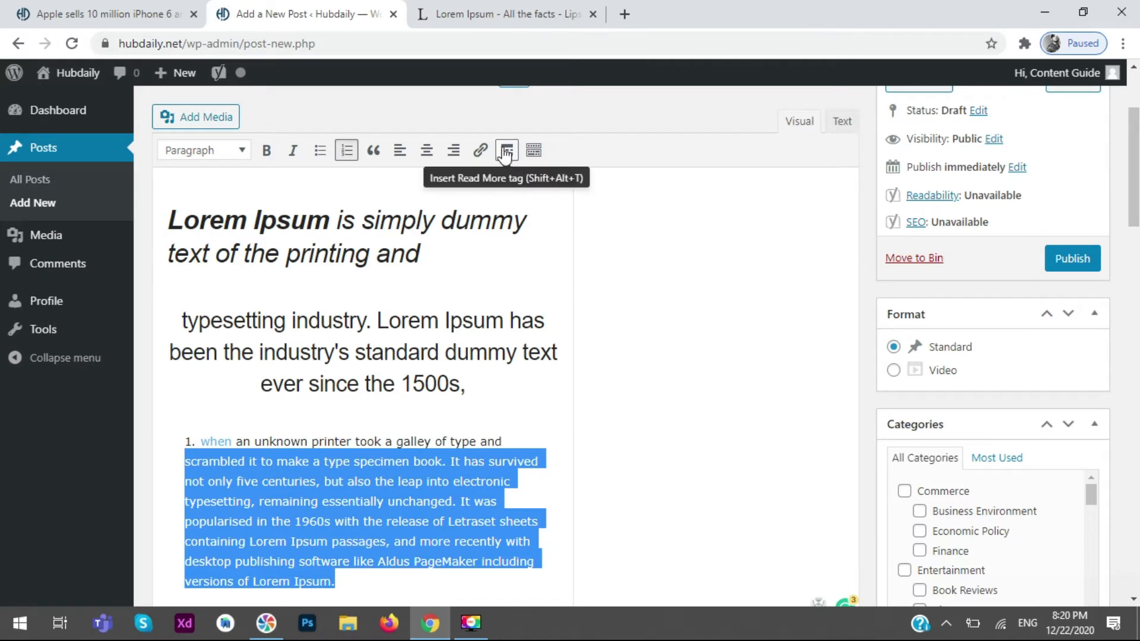
scroll(508, 237, "down", 1)
left_click(375, 488)
left_click_drag(372, 551, 173, 423)
scroll(514, 469, "down", 3)
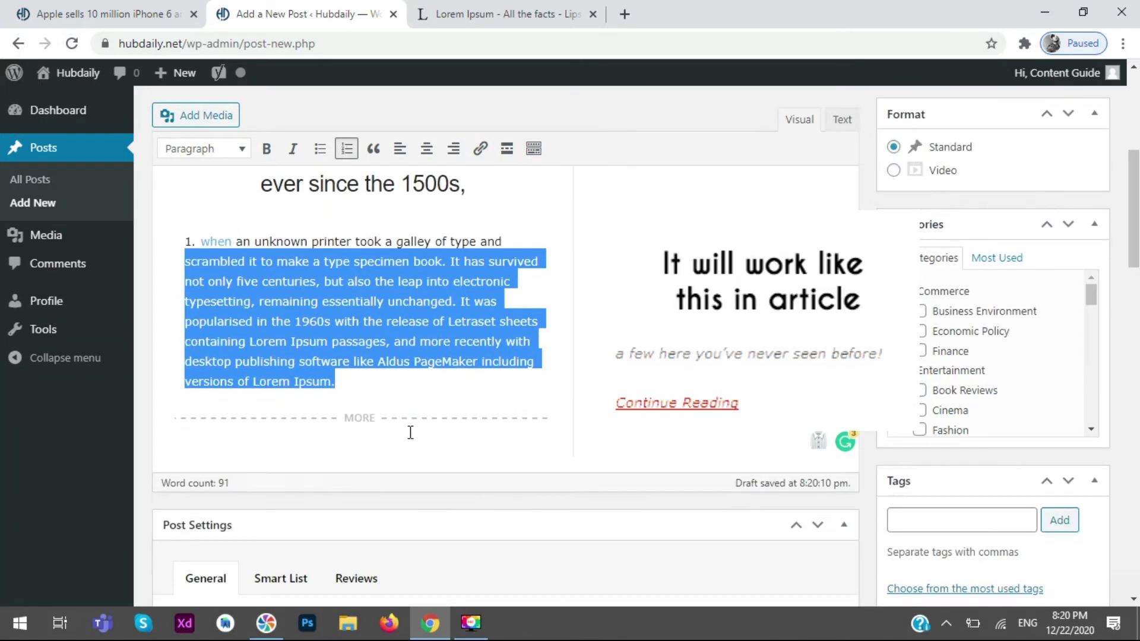
- Select the Read More tag and insert a second Read More tag below it
left_click(365, 419)
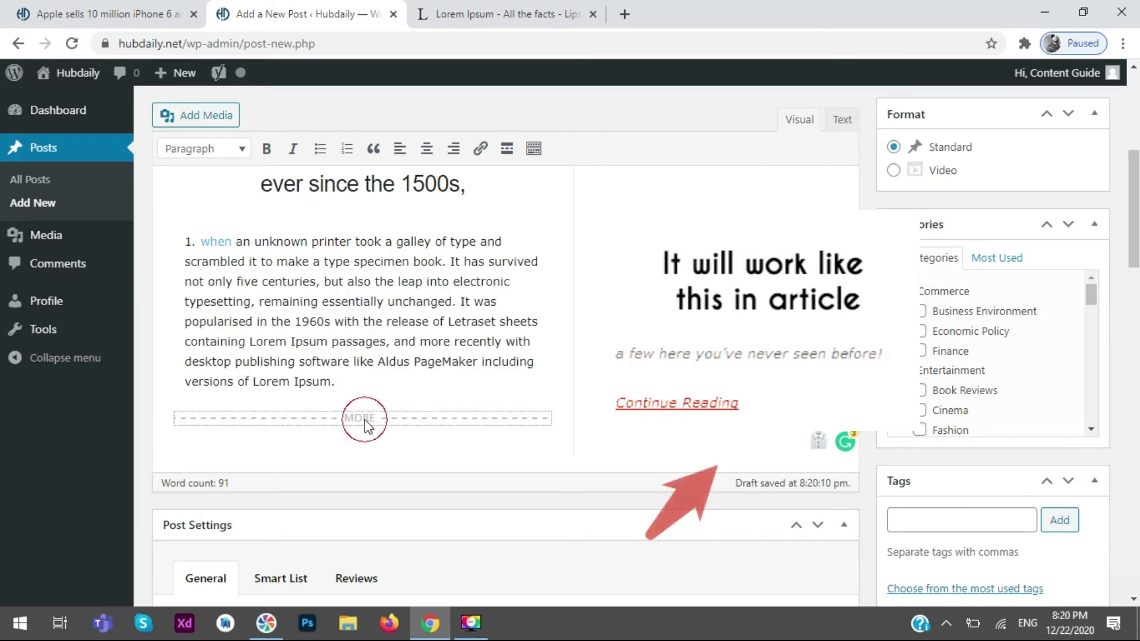
left_click(180, 251)
left_click_drag(179, 251, 415, 432)
left_click(368, 418)
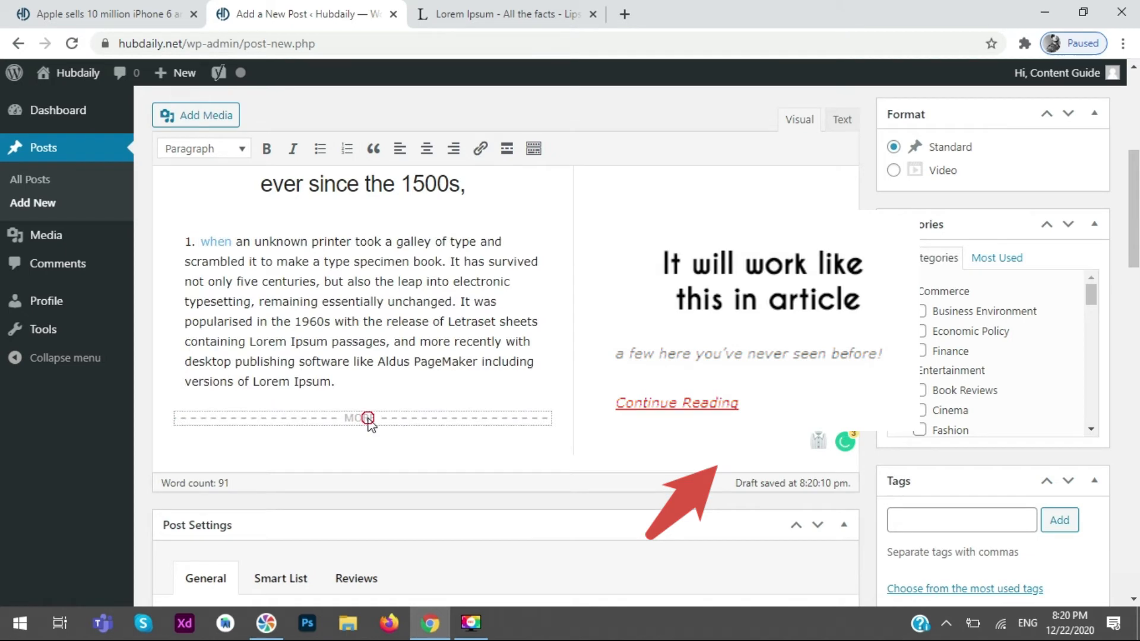
left_click(505, 149)
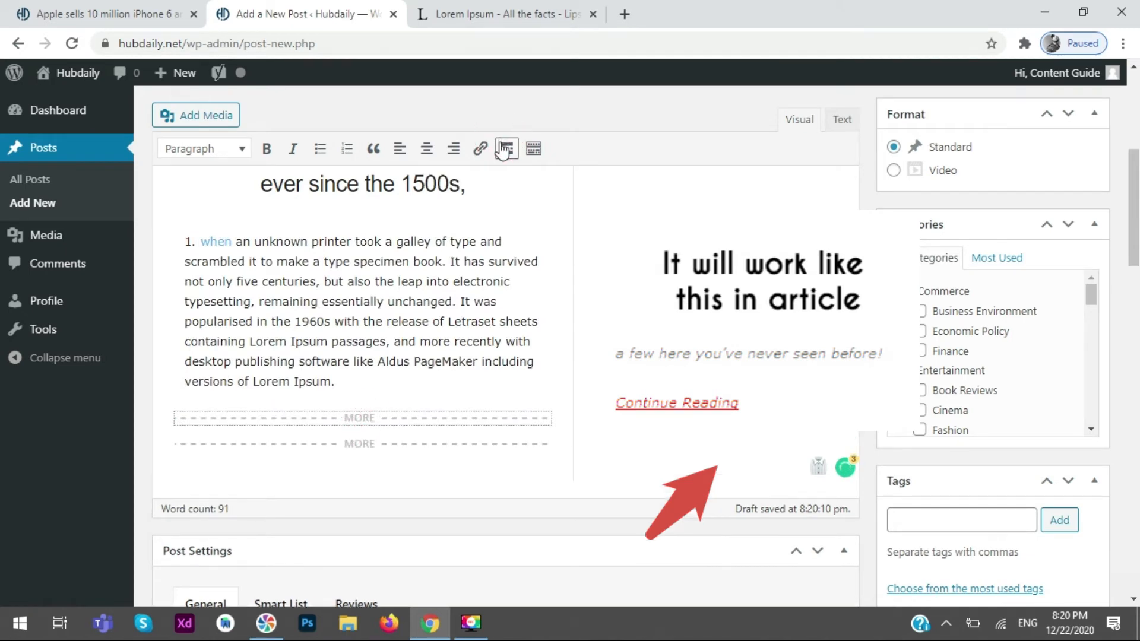
left_click(363, 419)
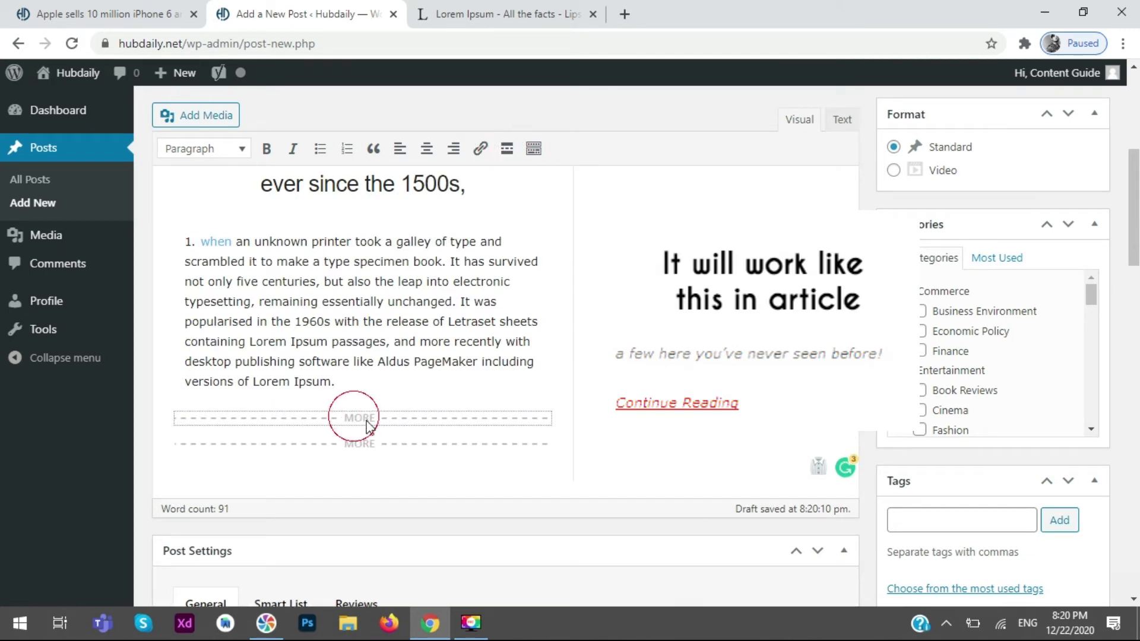
left_click(359, 446)
double_click(397, 453)
left_click(411, 449)
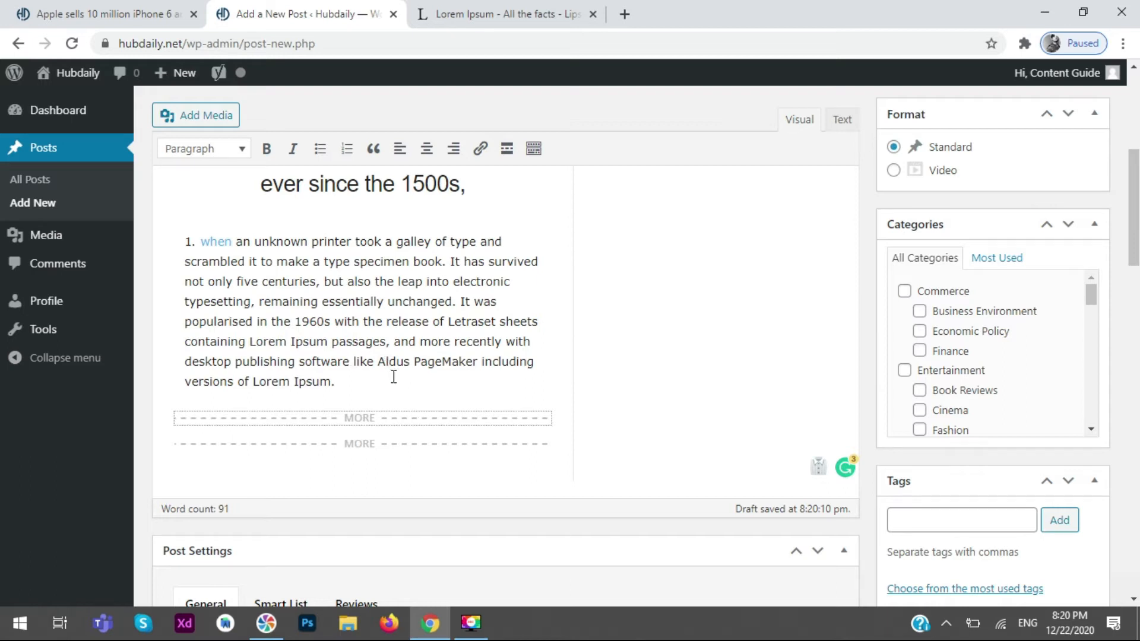
- Show the editor's additional formatting options and look through the Formats styles for text padding, quotes, dropcaps and buttons
left_click(533, 150)
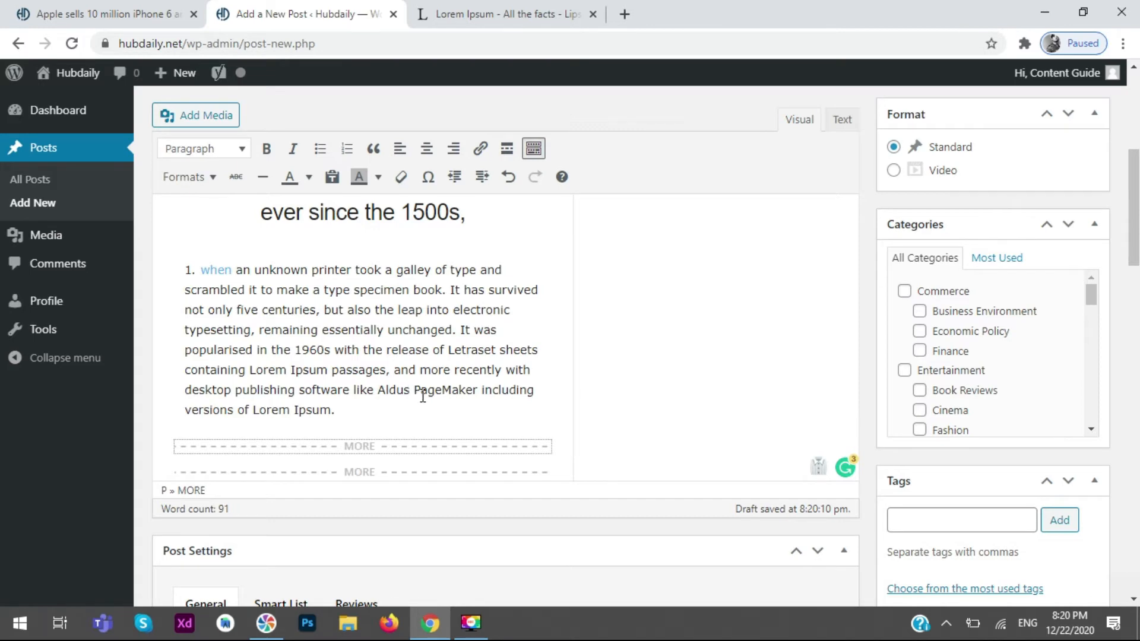
scroll(422, 397, "up", 3)
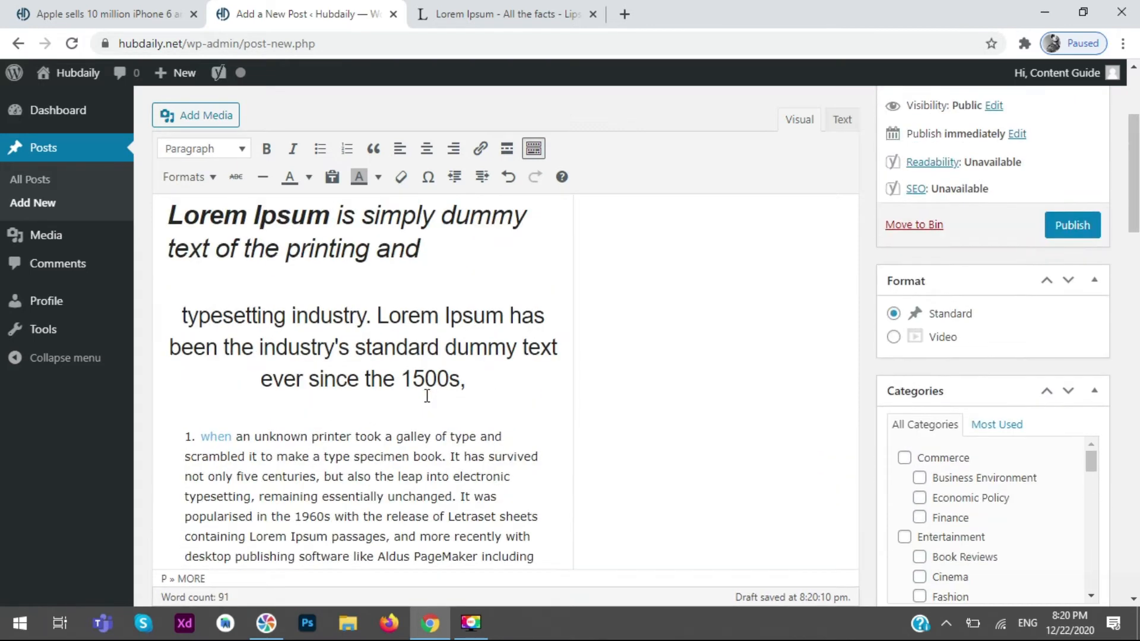
left_click(212, 178)
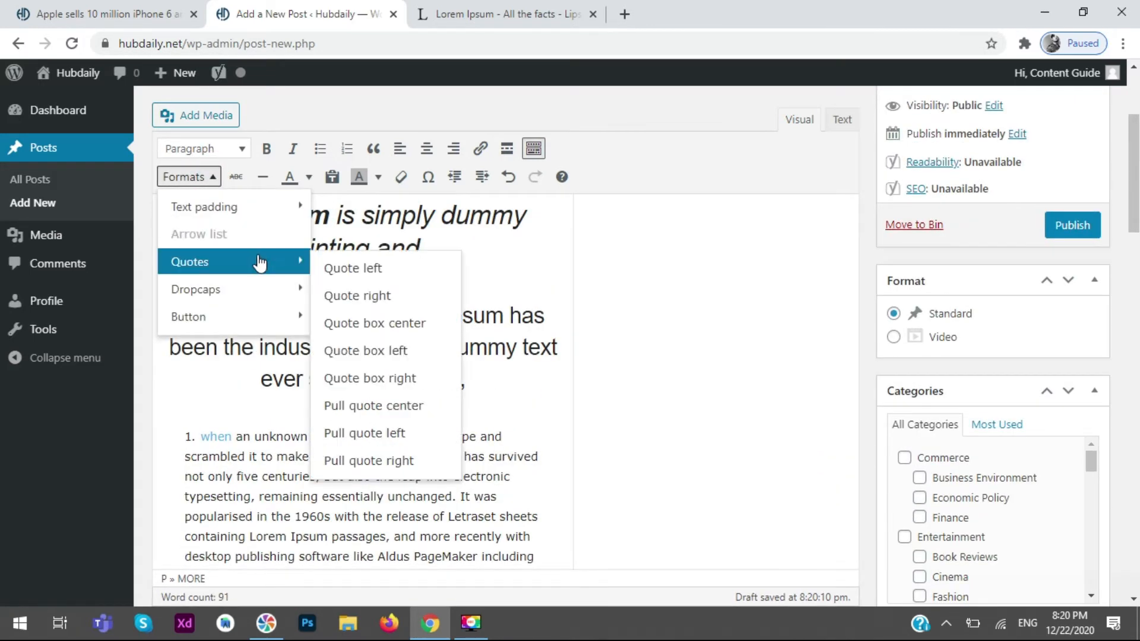
mouse_move(282, 293)
mouse_move(284, 324)
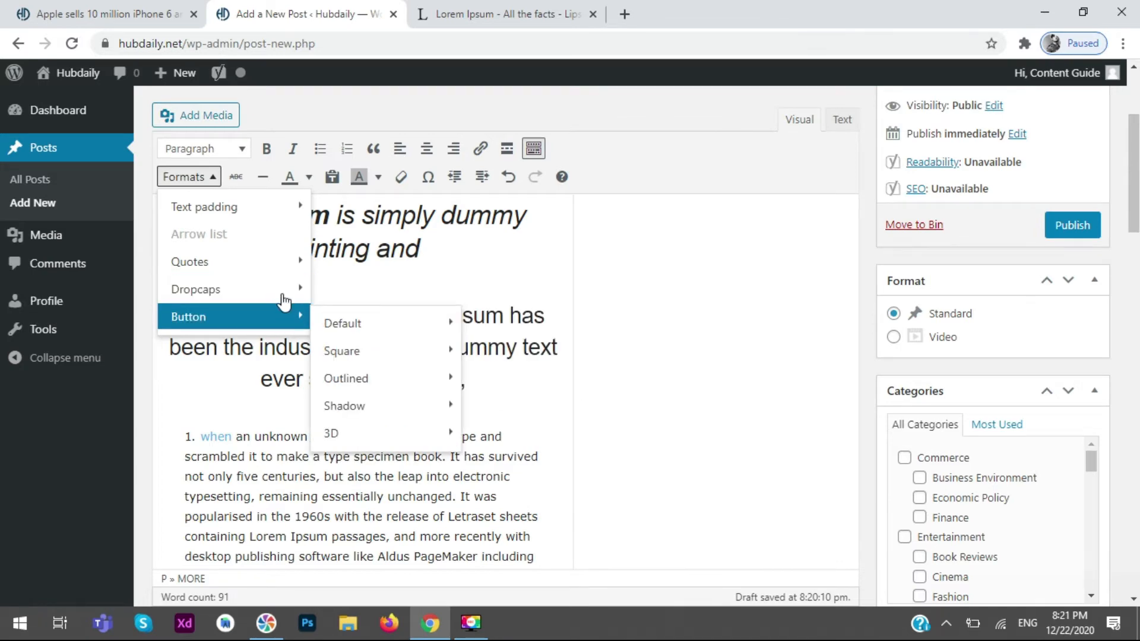
mouse_move(271, 213)
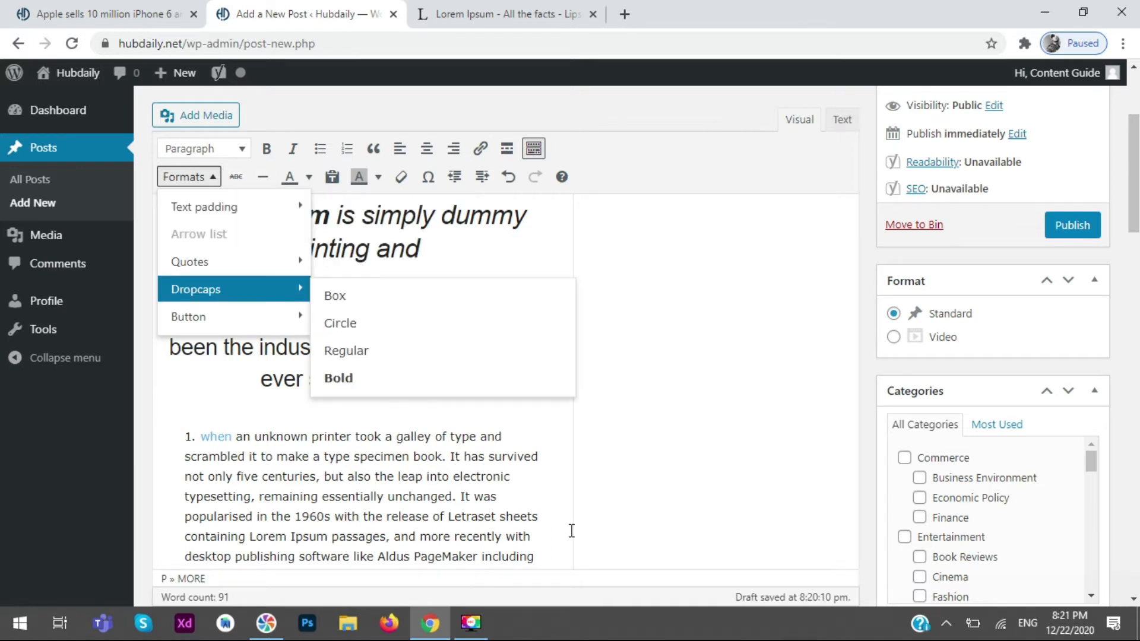
- Insert a horizontal line between the Heading 1 text and the blockquote starting with "typesetting industry"
left_click(407, 262)
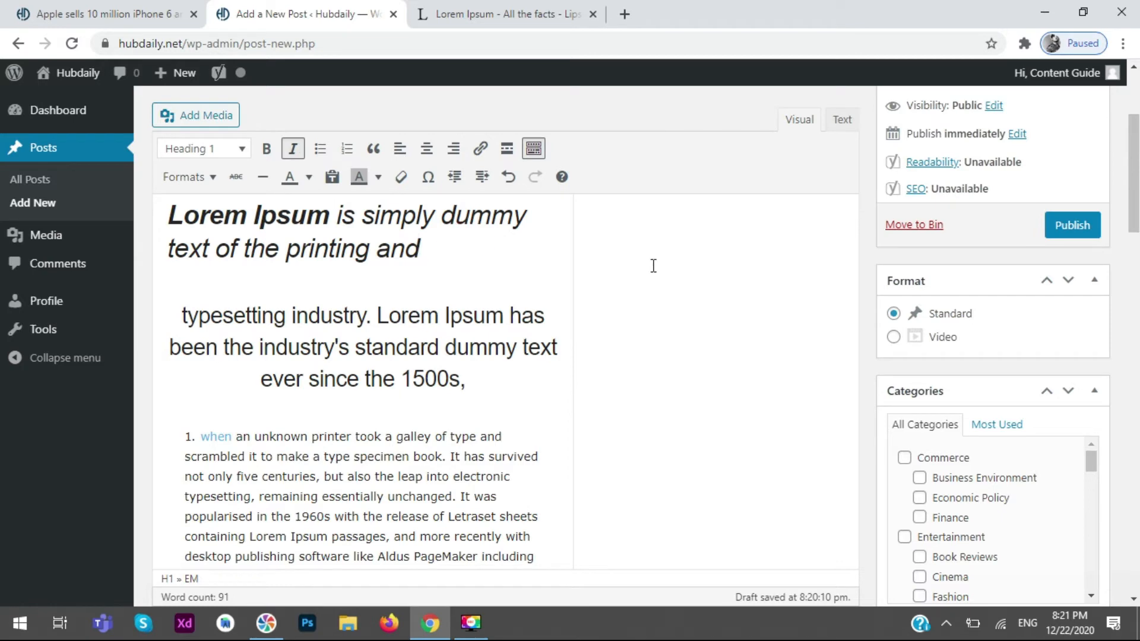
key("Return")
left_click(259, 177)
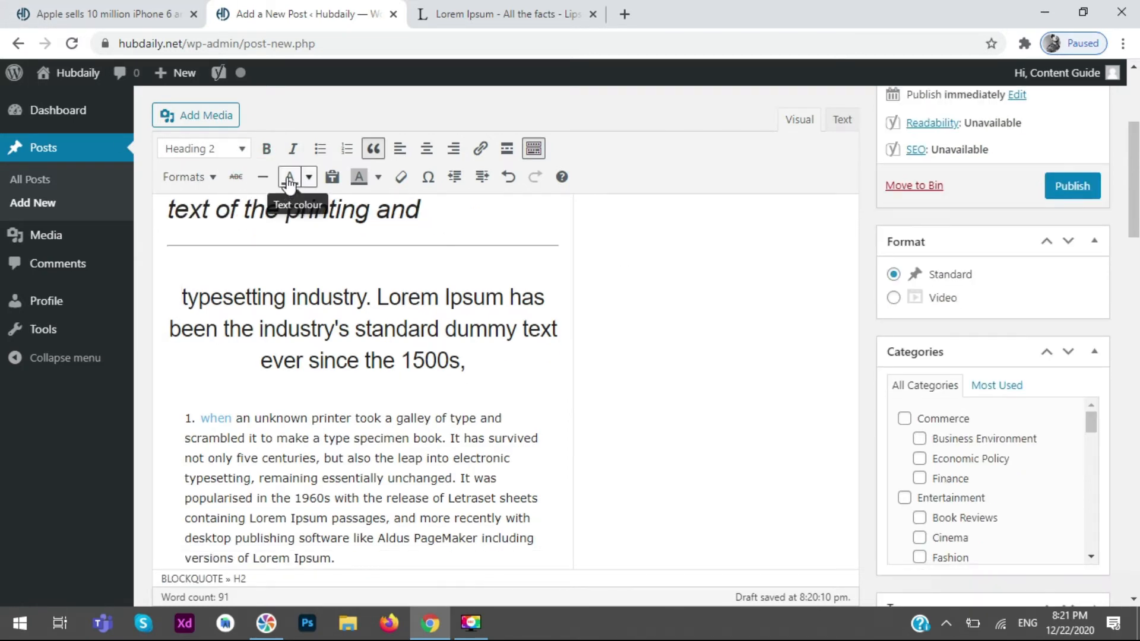
- Set the text colour of the whole blockquote starting with "typesetting industry" to dark red
left_click_drag(490, 373, 118, 267)
left_click(309, 178)
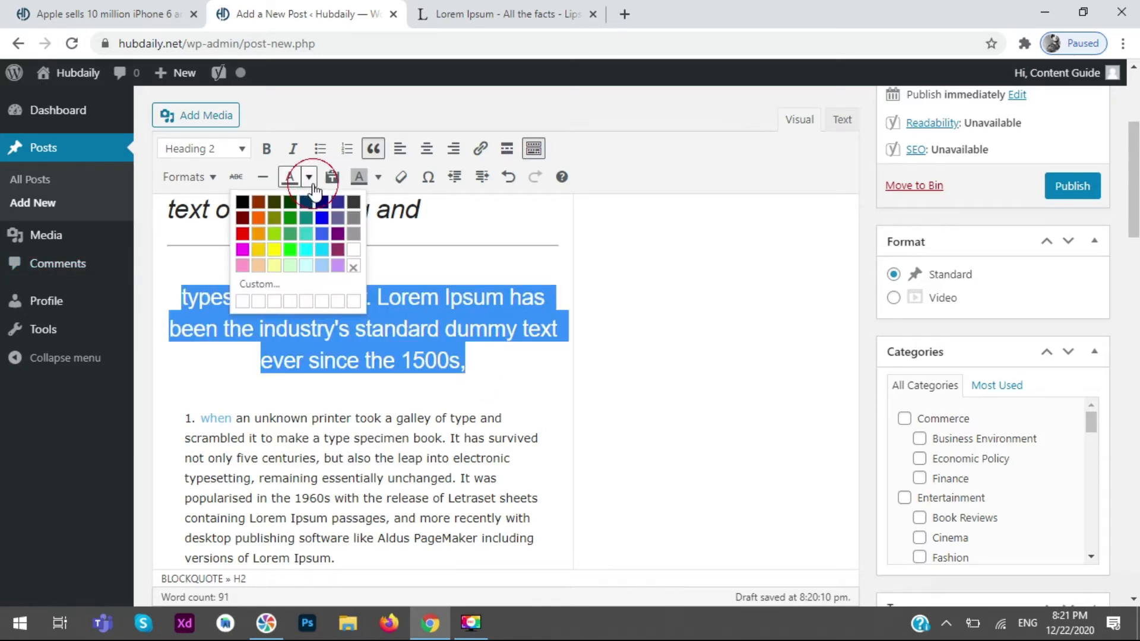
left_click(249, 221)
left_click(364, 328)
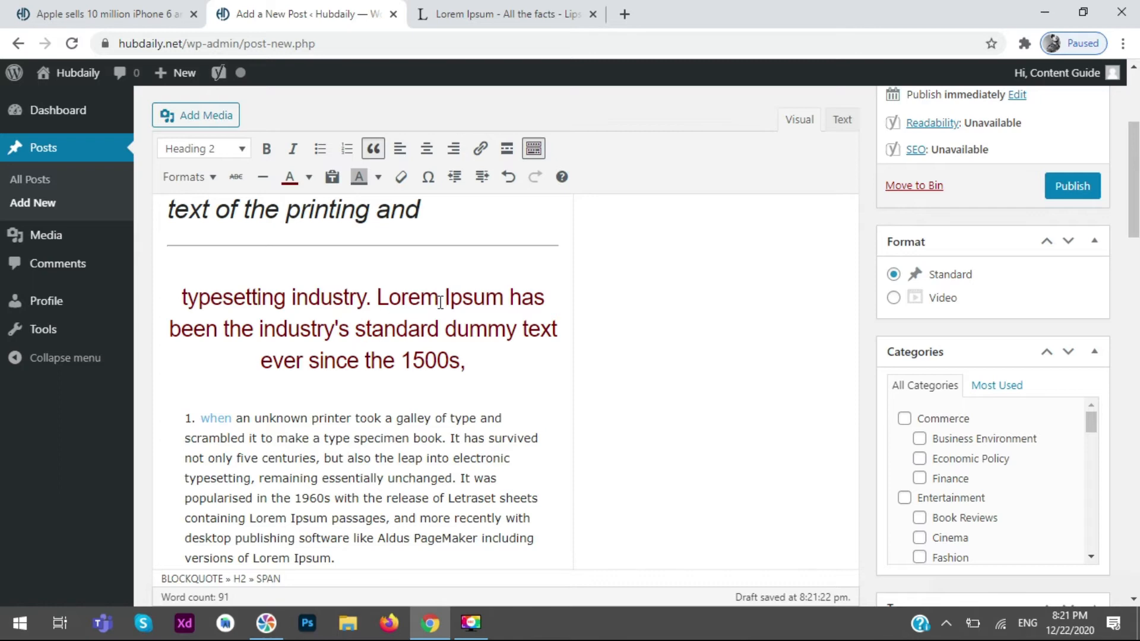
- Try turning on plain-text pasting for the post content and turn it off again
left_click(339, 183)
left_click(475, 368)
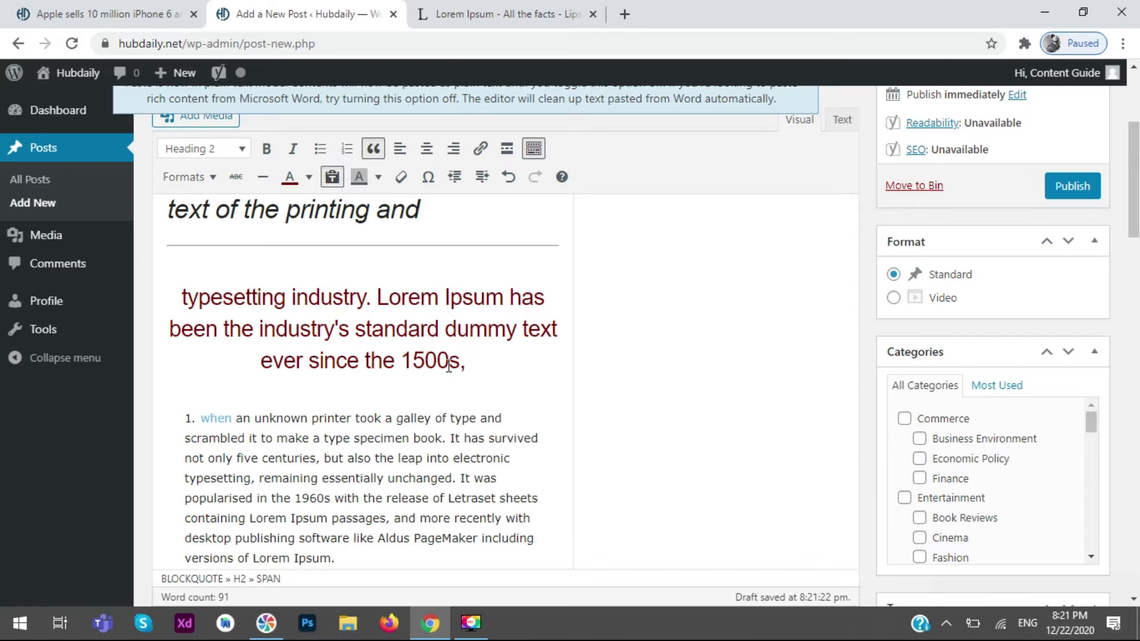
left_click(331, 177)
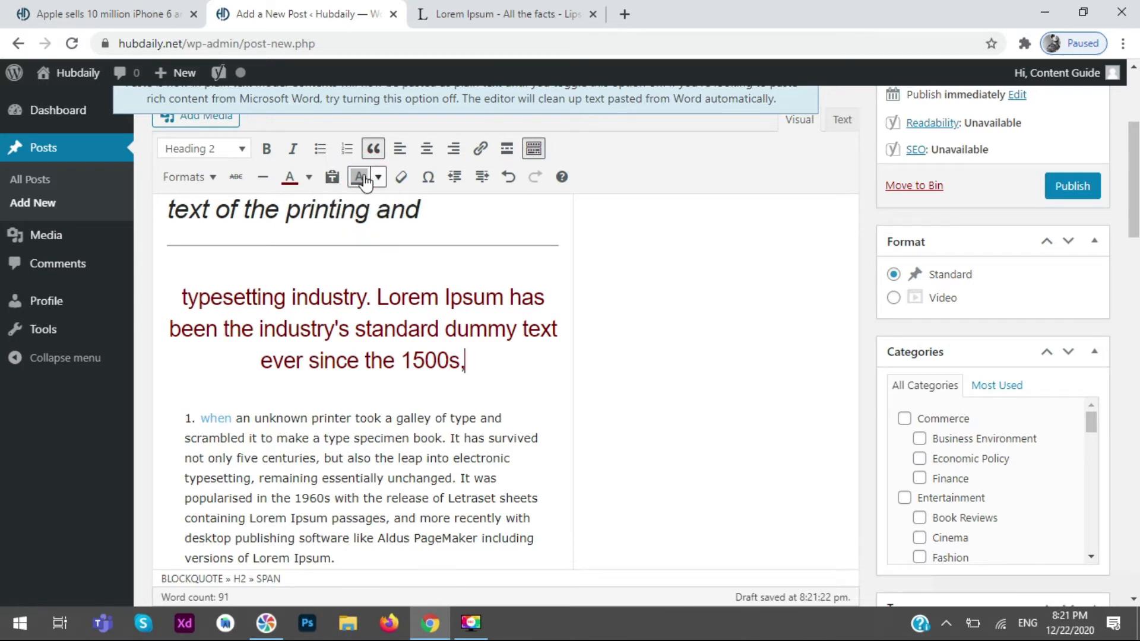
- Apply a green background colour to the whole blockquote text starting with "typesetting industry"
left_click_drag(466, 363, 163, 249)
left_click(378, 177)
left_click(359, 235)
left_click(467, 363)
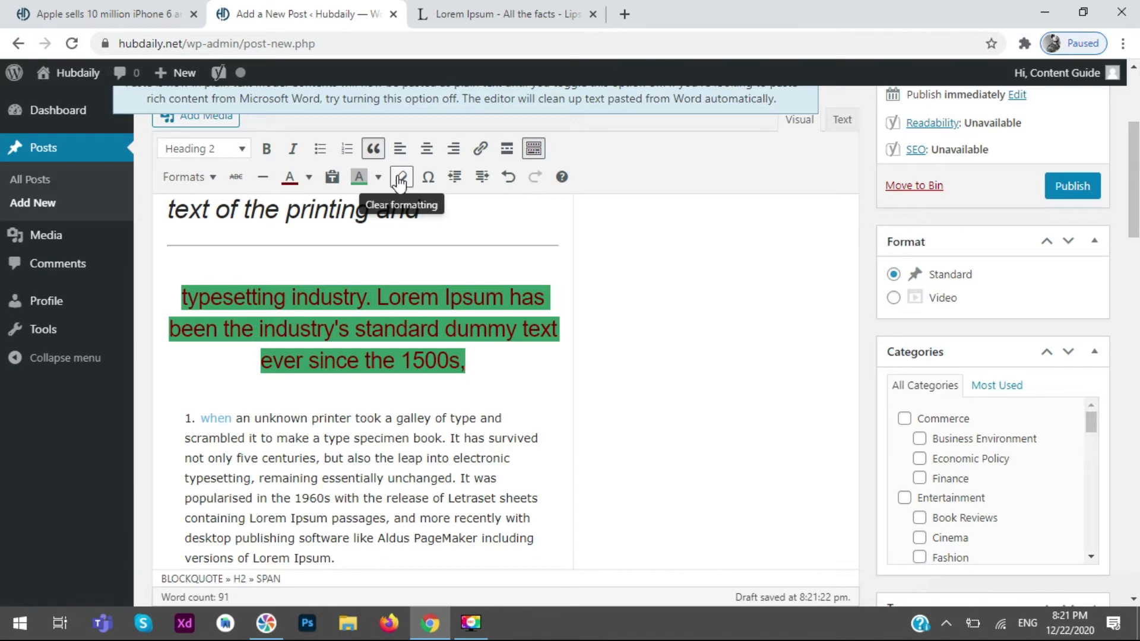
left_click(217, 181)
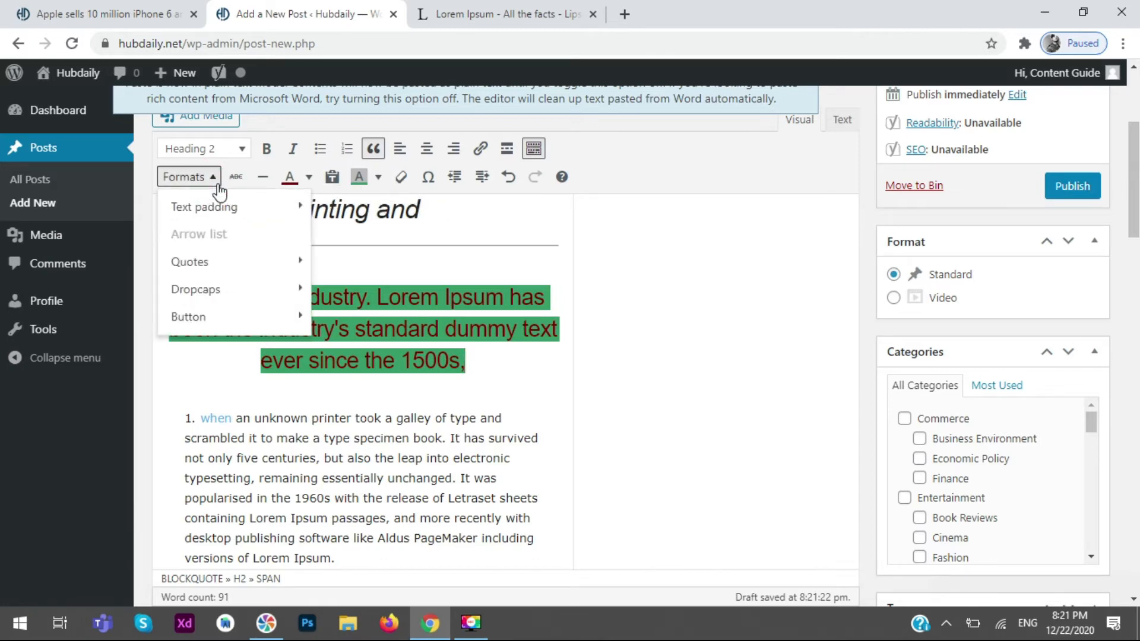
left_click(218, 178)
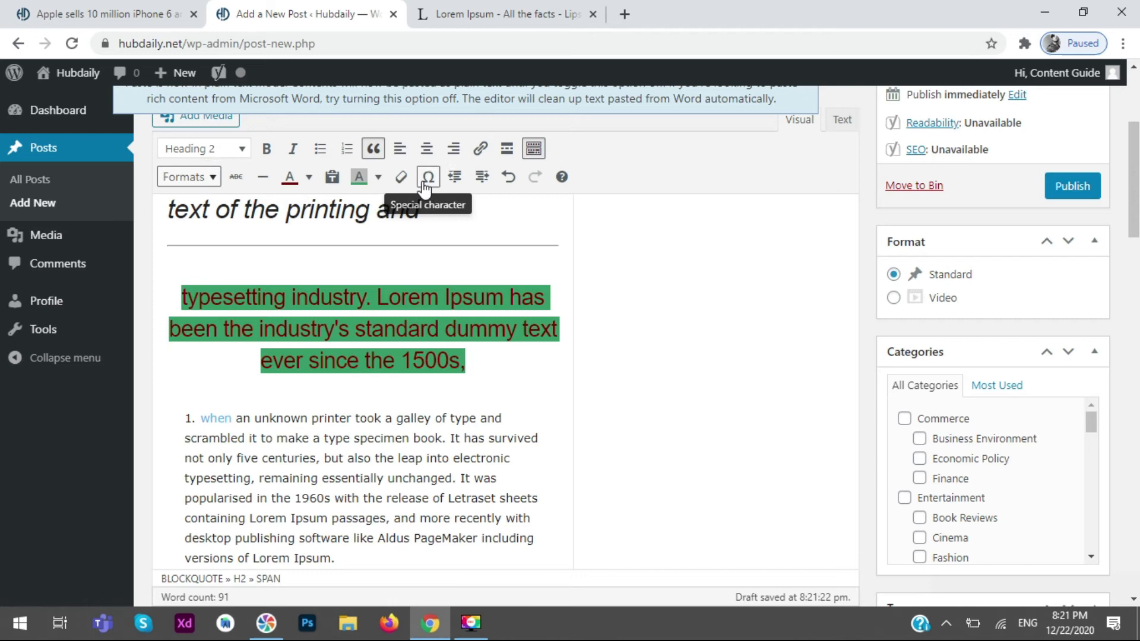
- Insert the special character ¼ at the end of the green blockquote and increase the blockquote's indent by two levels
left_click(428, 178)
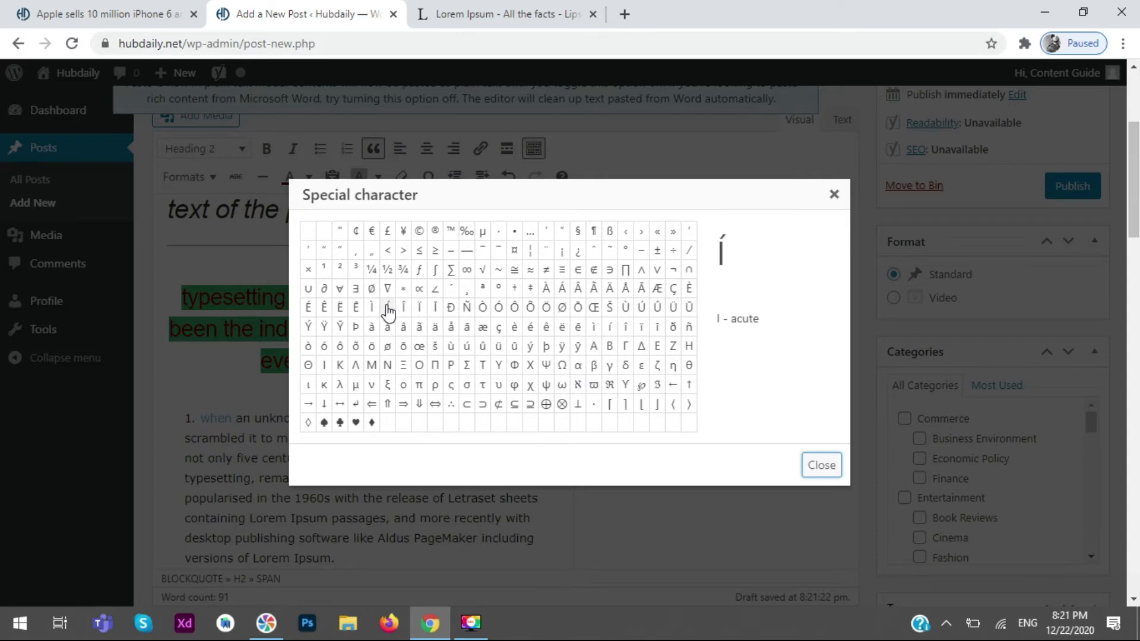
left_click(373, 269)
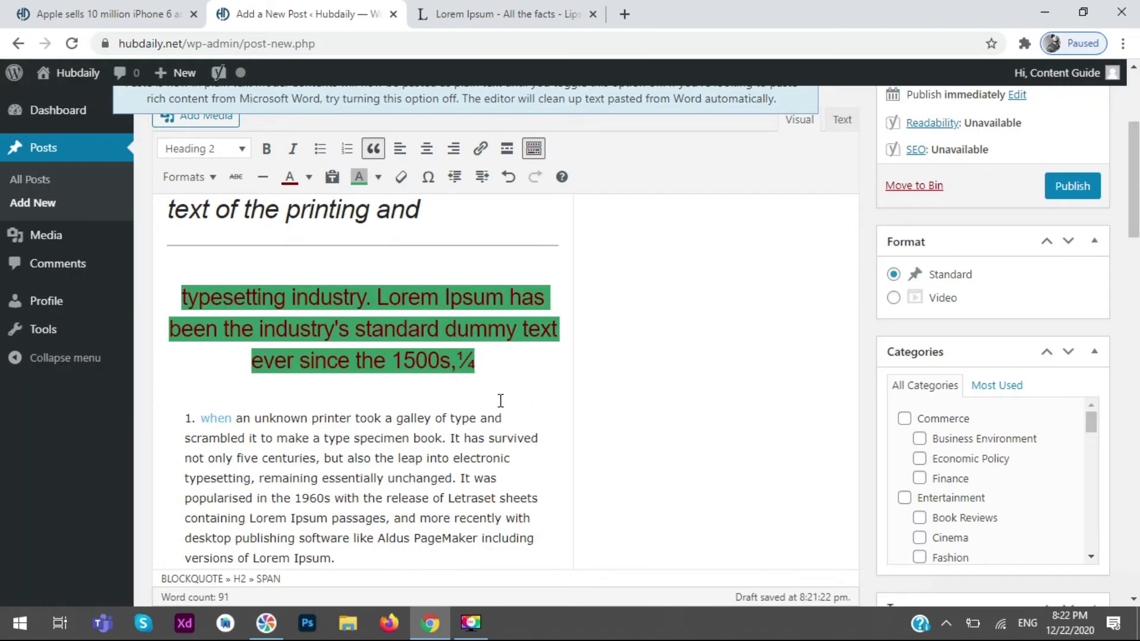
left_click(481, 179)
left_click(482, 178)
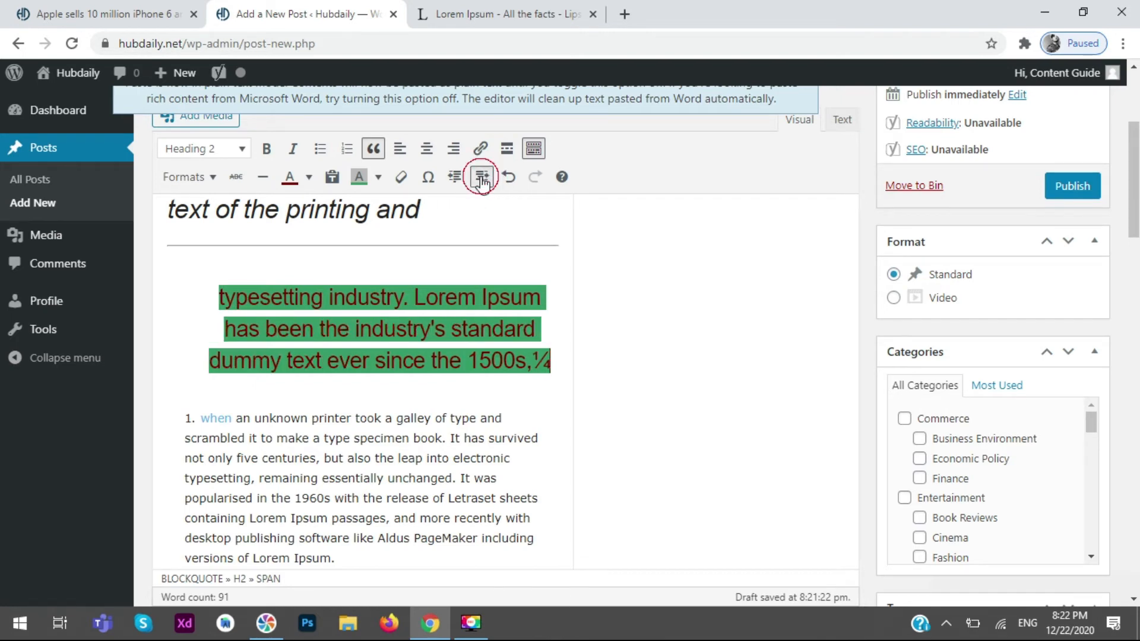
- View the published article "Apple sells 10 million iPhone 6 and iPhone 6 Pluses" and return to the post being edited
key("ctrl+1")
scroll(553, 334, "down", 4)
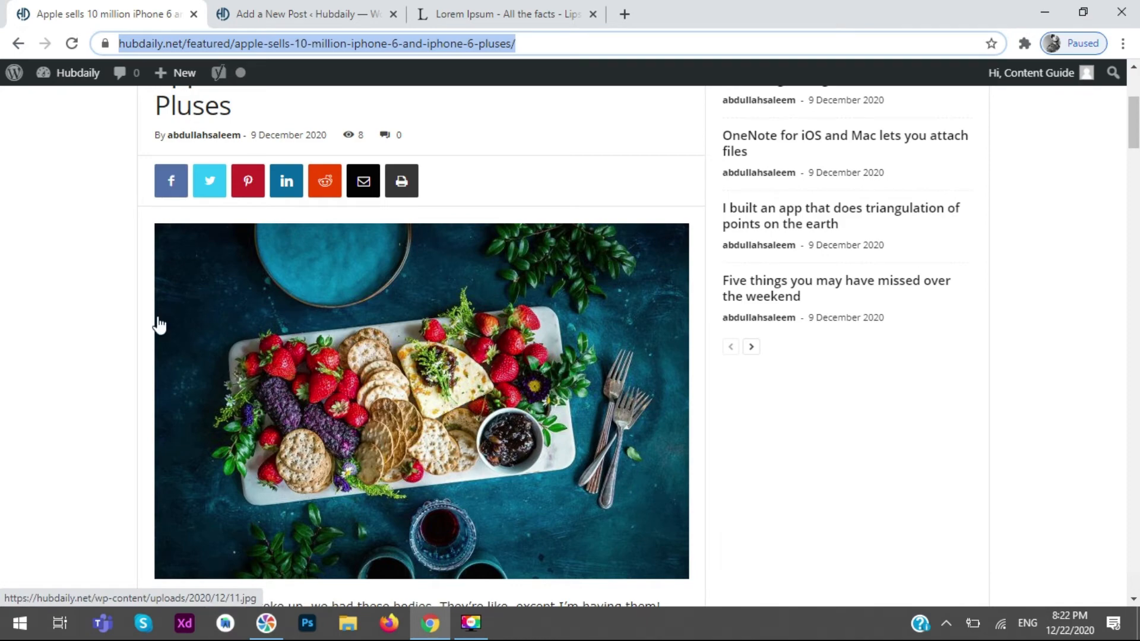
scroll(153, 266, "up", 3)
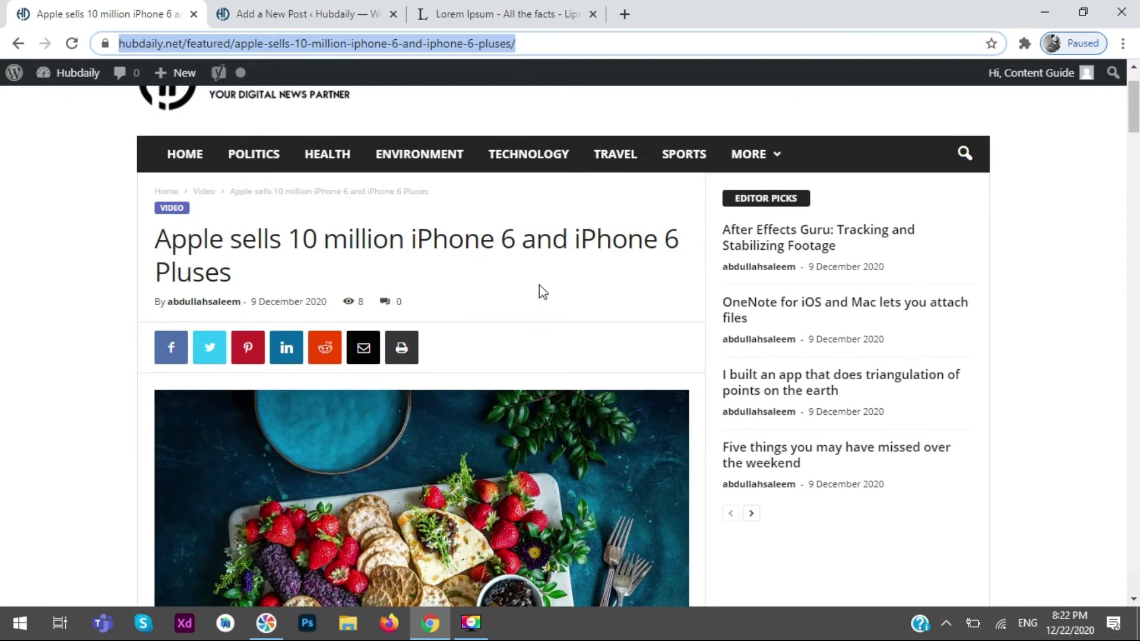
left_click(340, 12)
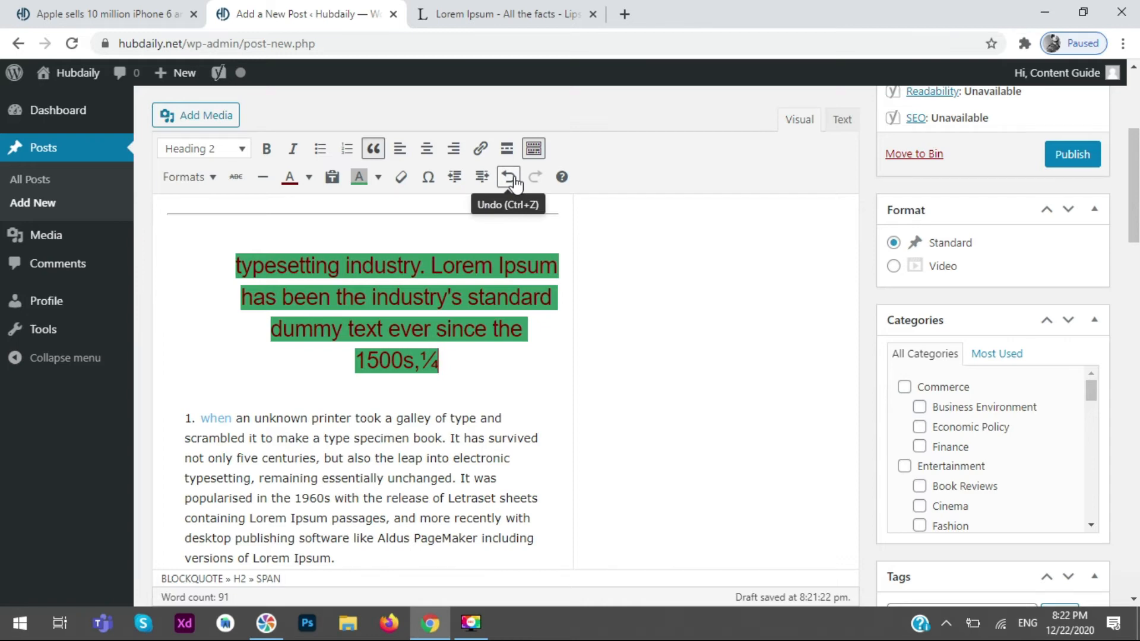
left_click(632, 212)
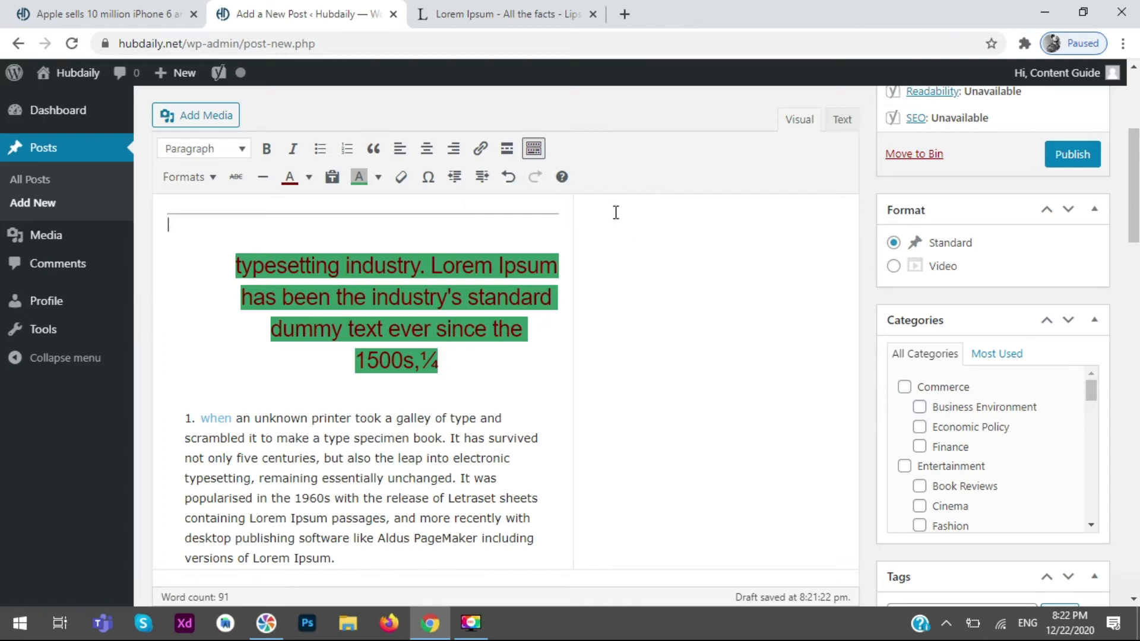
left_click_drag(603, 189, 89, 113)
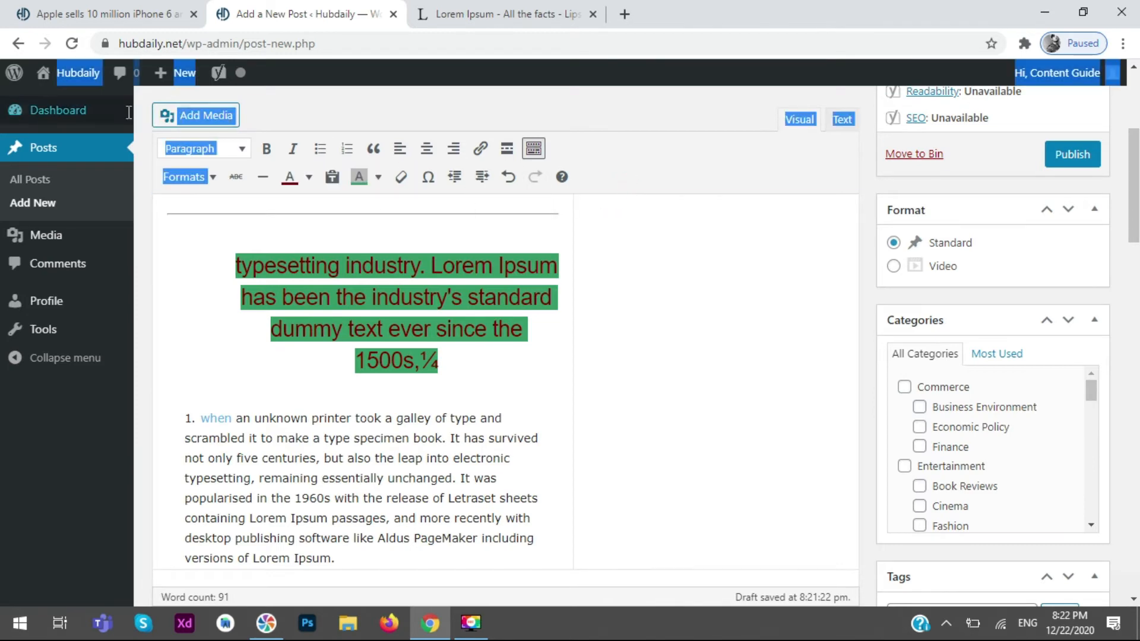
left_click(634, 214)
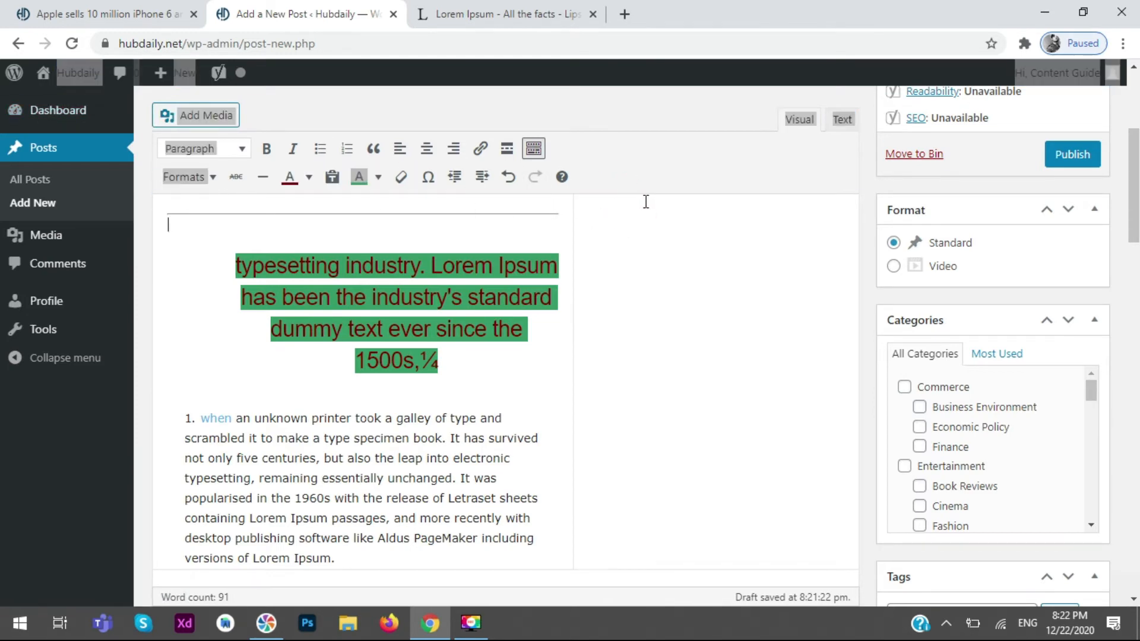
left_click(674, 286)
left_click(523, 112)
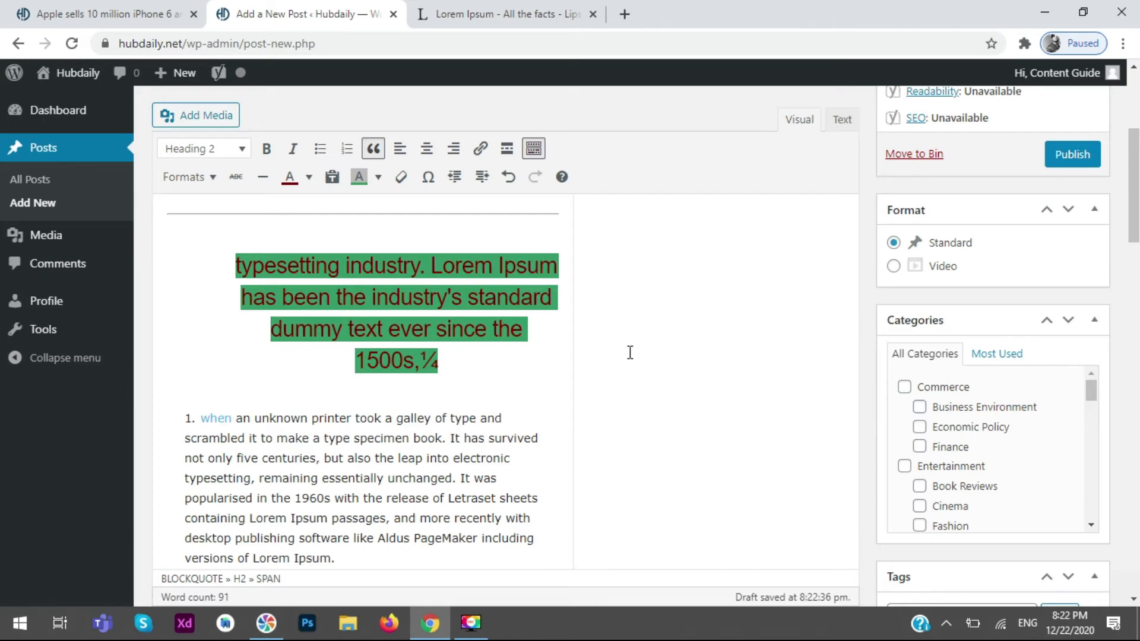
- Put the cursor at the end of the Heading 1 text and dismiss the plain text paste notice covering the editor toolbar
scroll(629, 351, "up", 3)
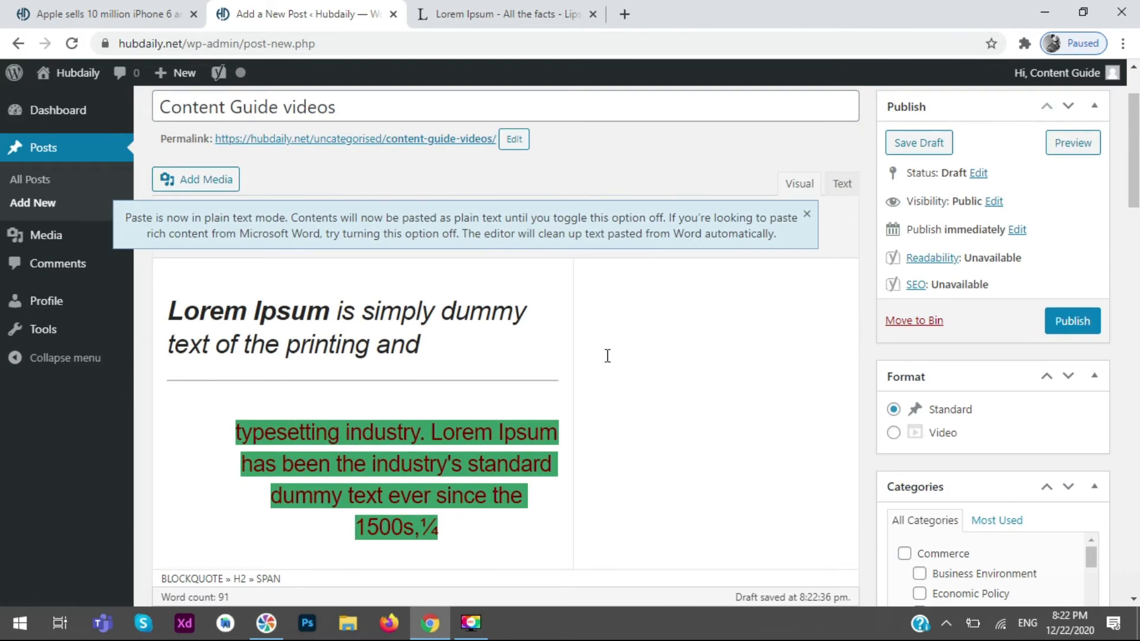
left_click(692, 343)
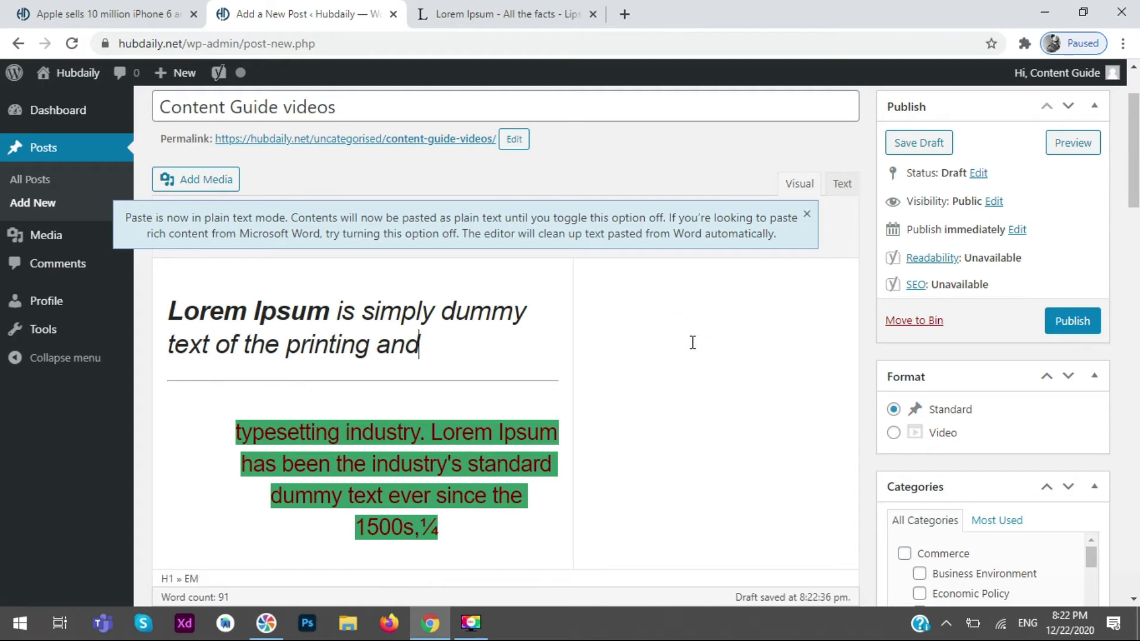
left_click(806, 215)
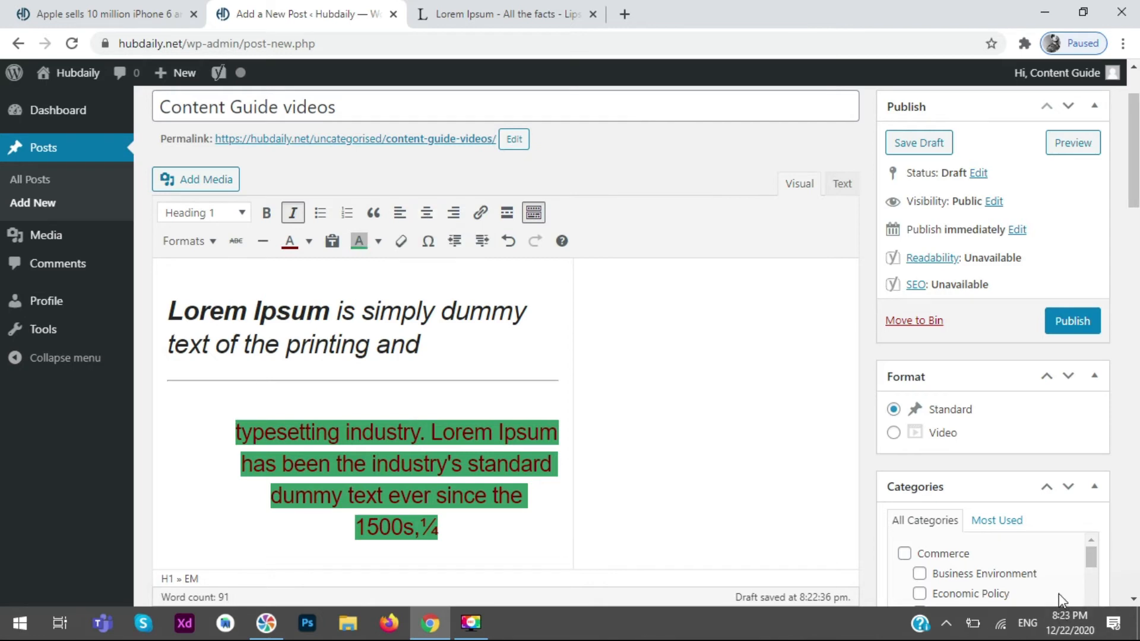
- Insert the black HD logo image logo-web-new-changed.png from the media library after the Heading 1 text
scroll(1061, 597, "up", 1)
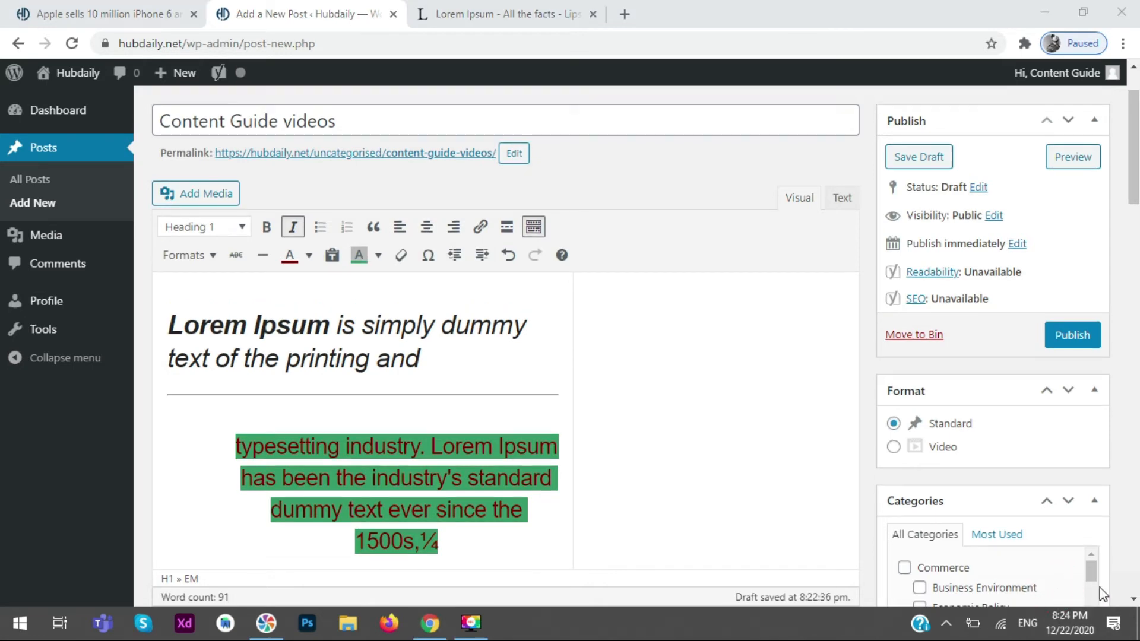
left_click_drag(1134, 171, 1134, 172)
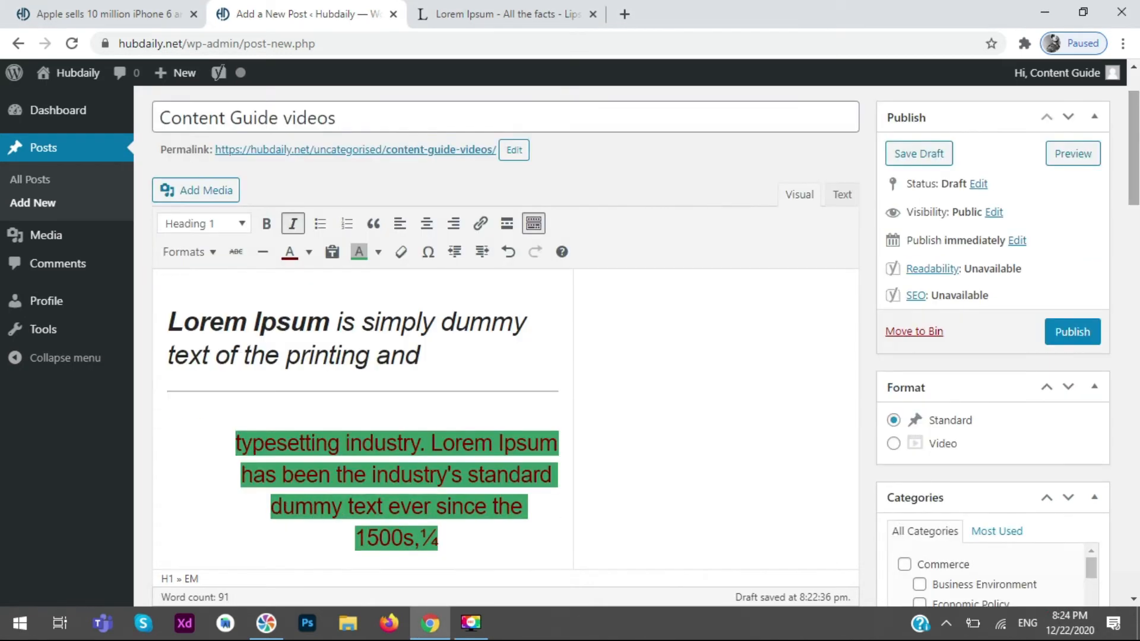
left_click(191, 190)
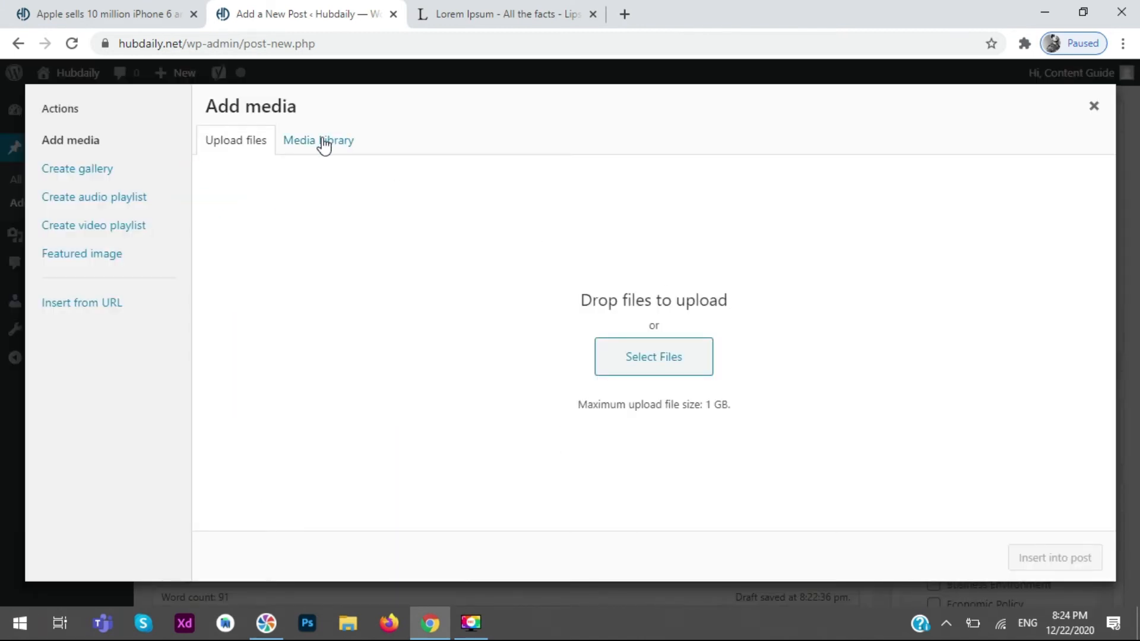
left_click(660, 363)
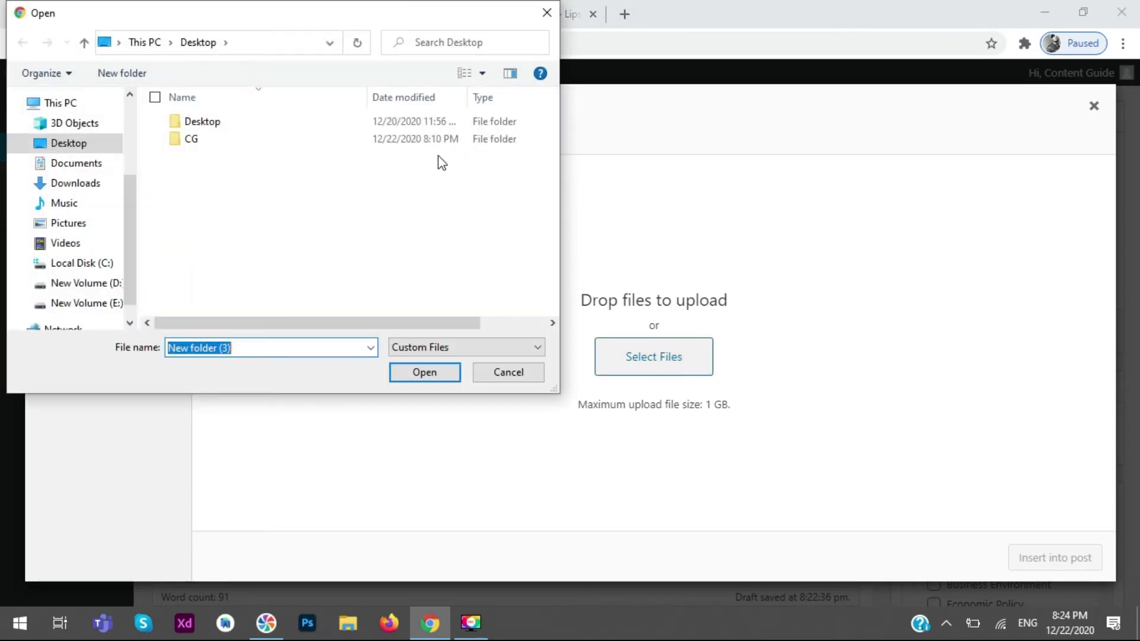
left_click(545, 11)
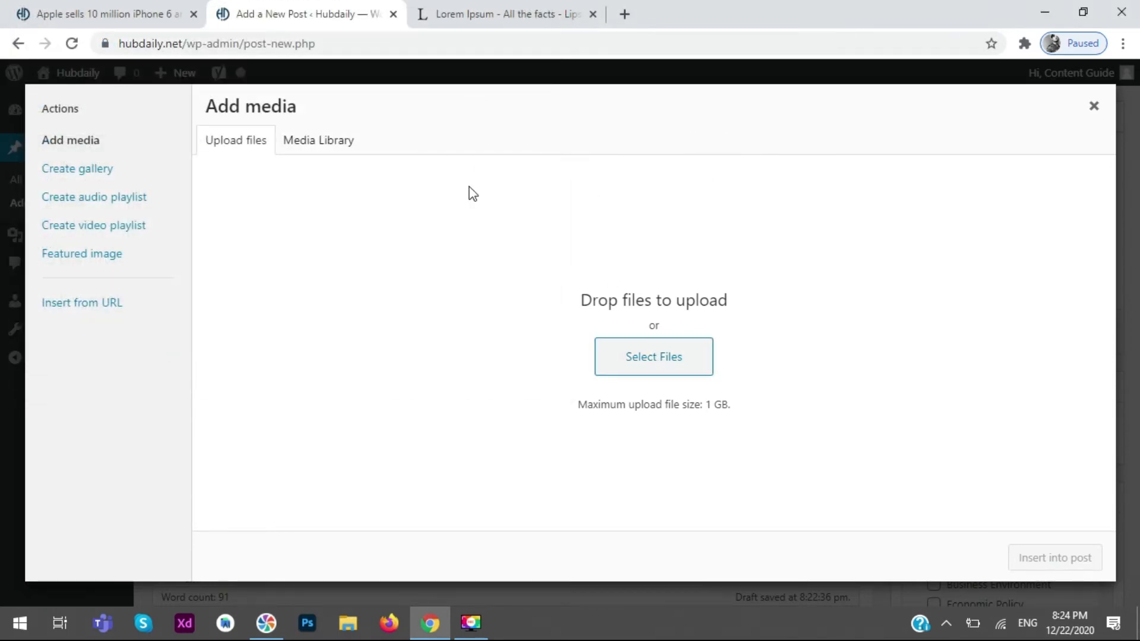
left_click(339, 140)
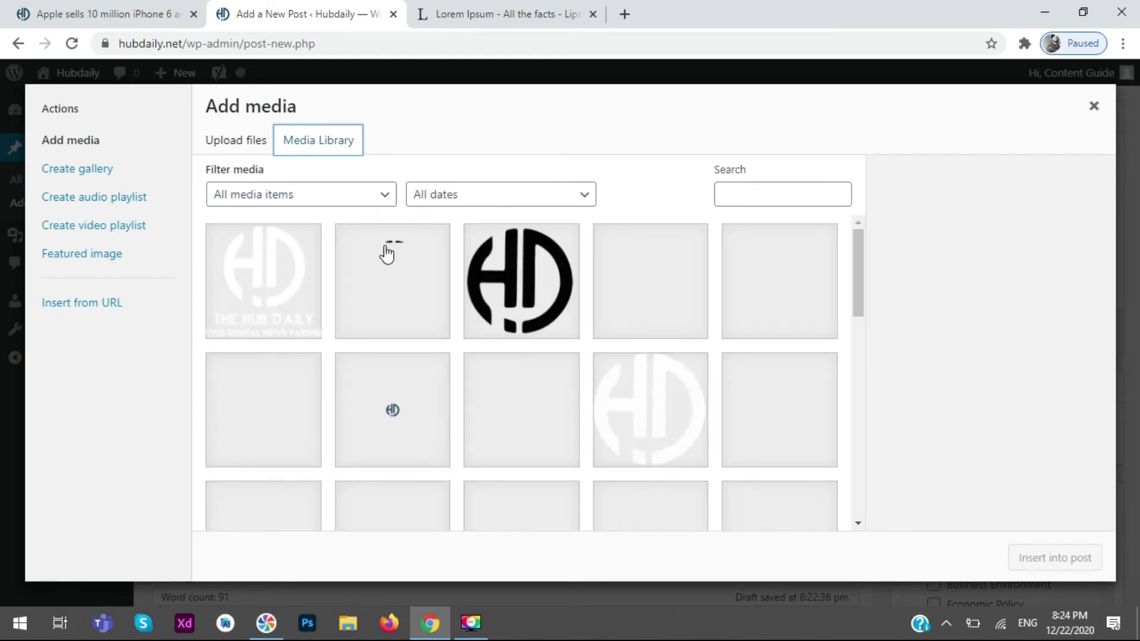
left_click(538, 295)
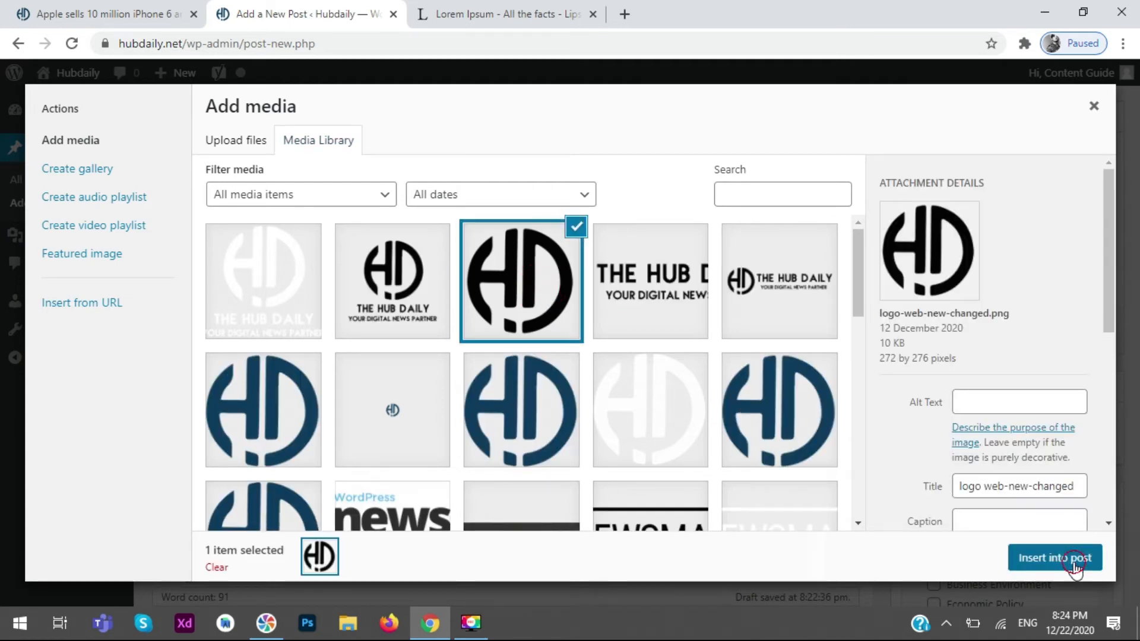
left_click(1075, 564)
- Align the inserted HD logo image to the right in the post
scroll(662, 407, "down", 3)
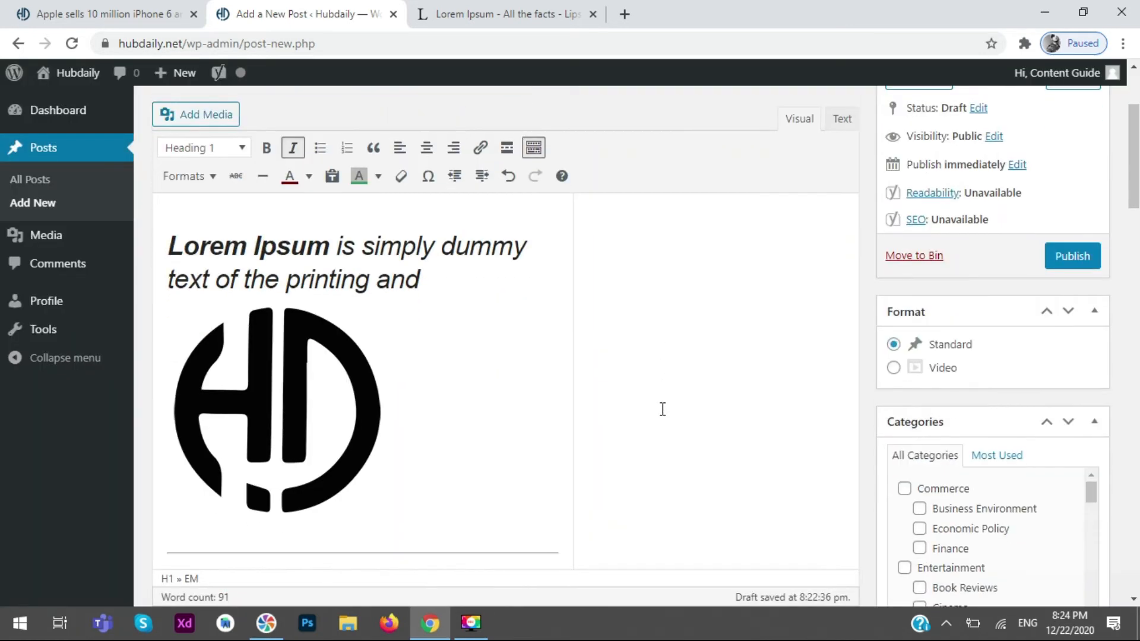
left_click(282, 272)
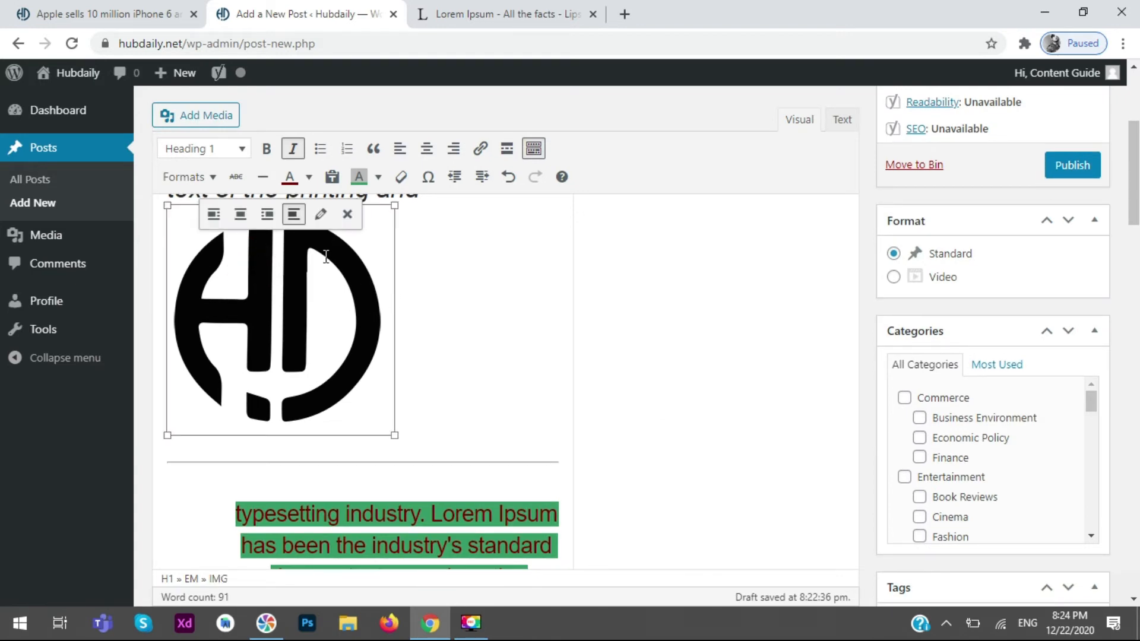
left_click(241, 215)
left_click(350, 214)
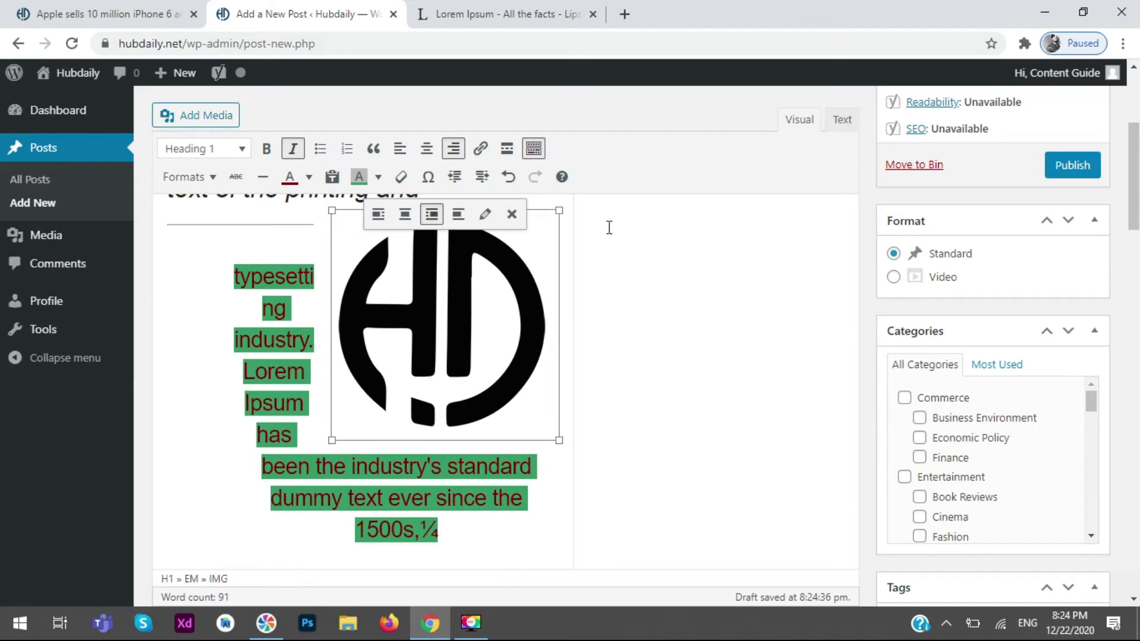
- Open the logo's image details and examine the choices for tagDiv image style, size and link target
left_click(482, 213)
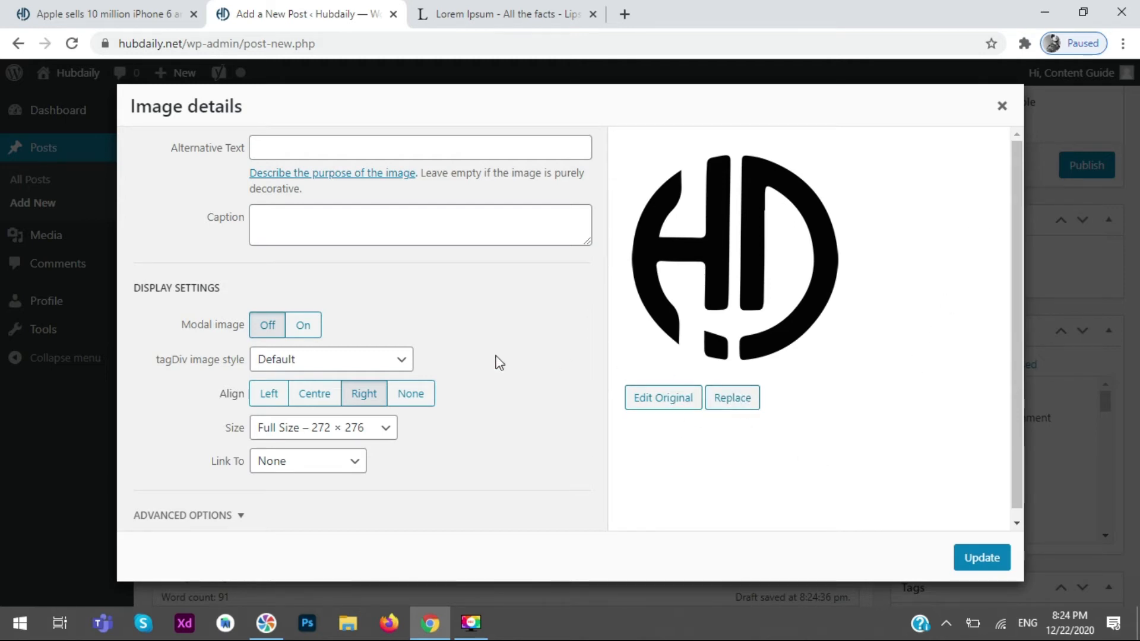
left_click(360, 358)
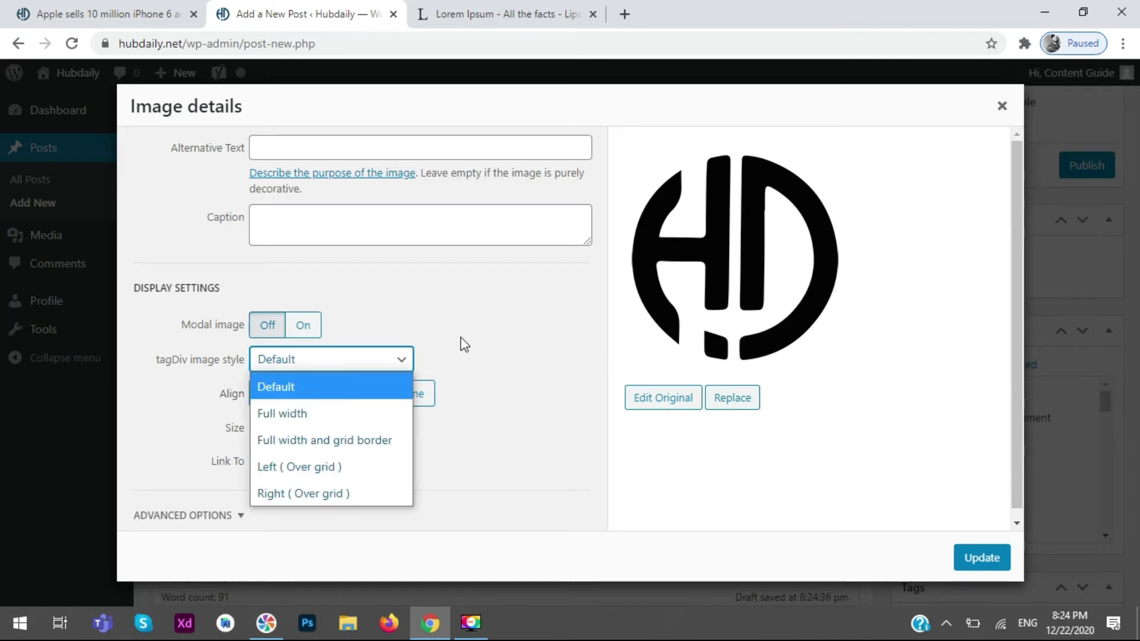
left_click(552, 329)
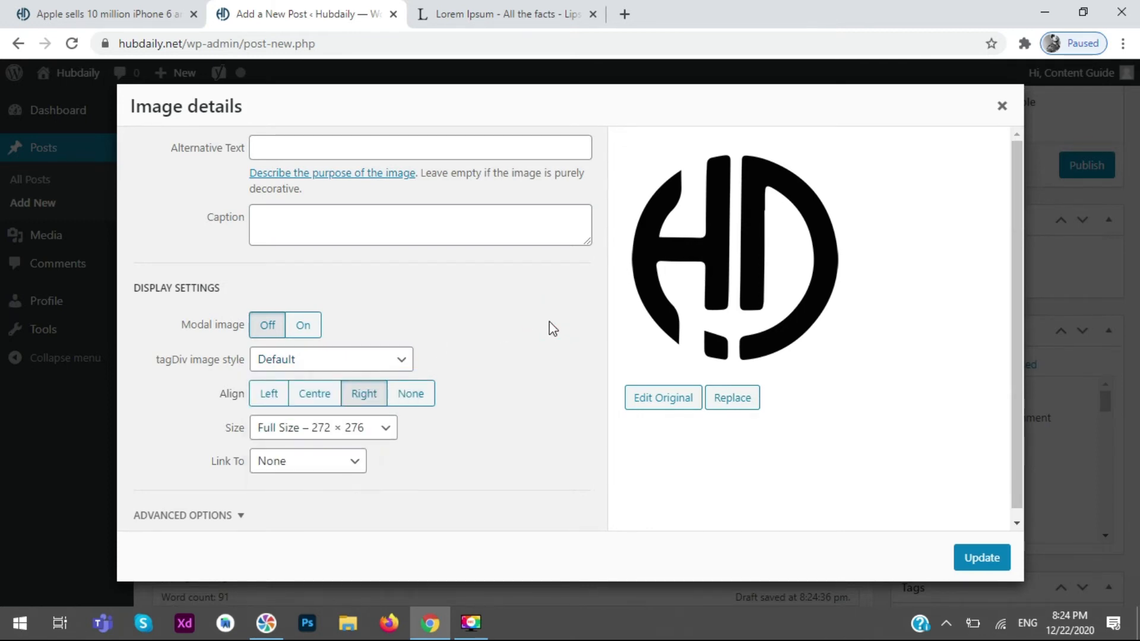
left_click(377, 437)
left_click(518, 419)
left_click(339, 462)
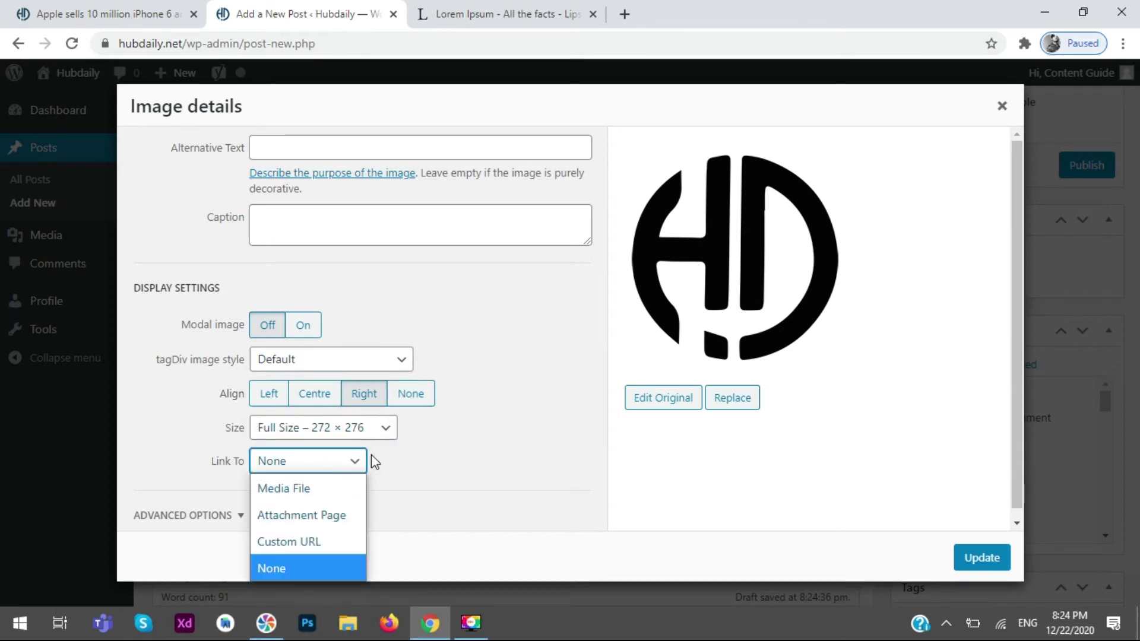
left_click(530, 359)
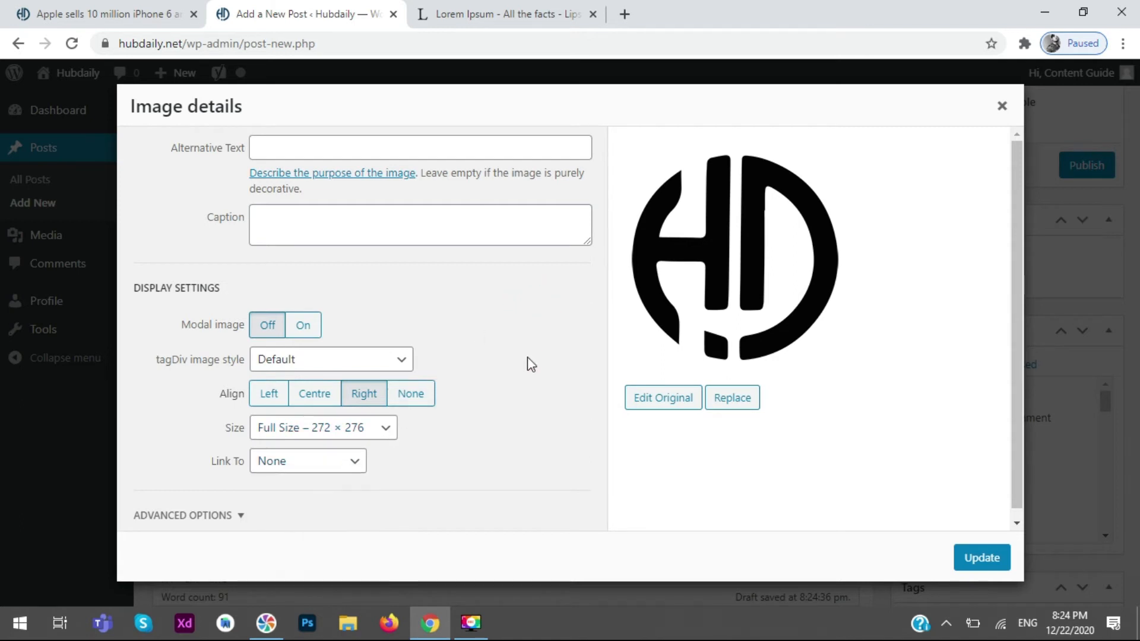
- Examine the logo's alternative text, caption, title attribute and CSS class fields, and close the image details with an update
left_click(440, 144)
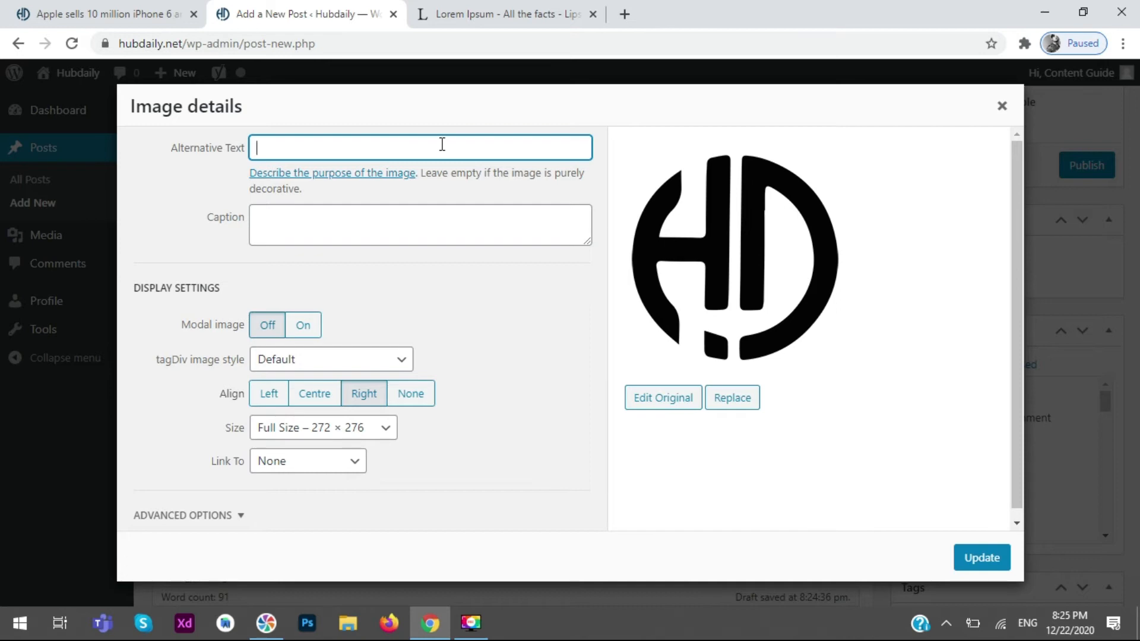
left_click(435, 217)
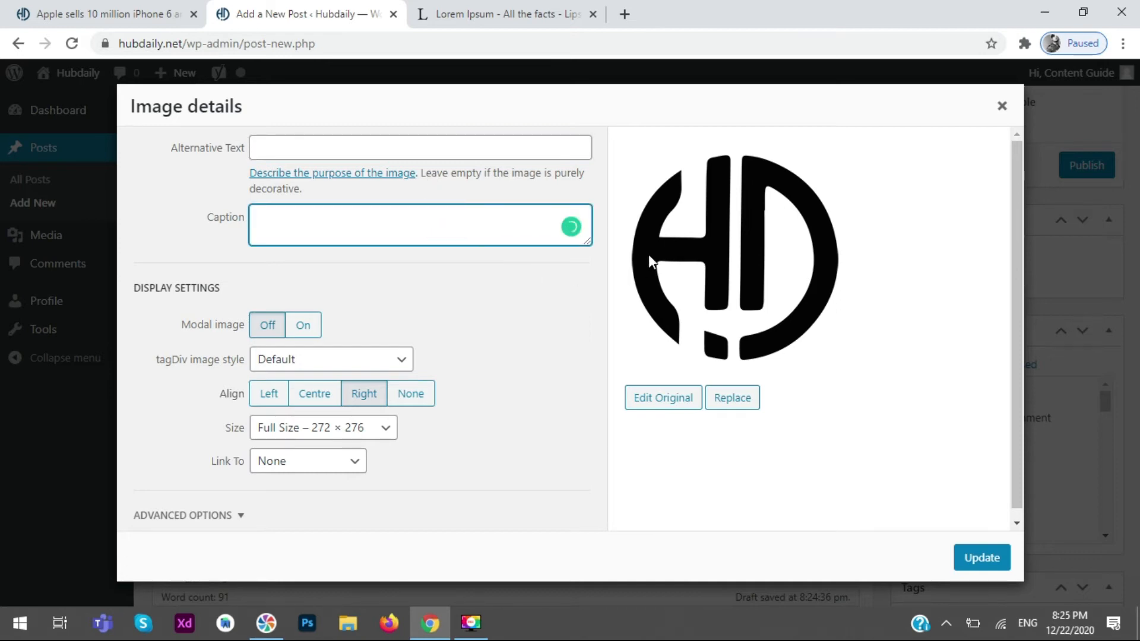
scroll(1013, 163, "down", 1)
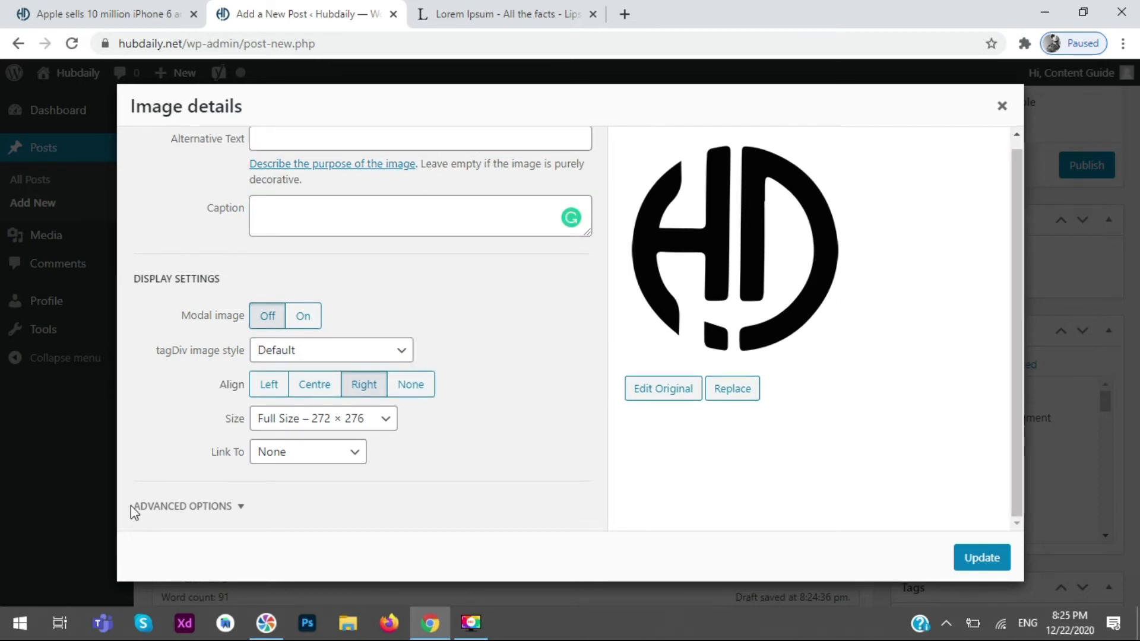
left_click(233, 506)
scroll(498, 365, "down", 3)
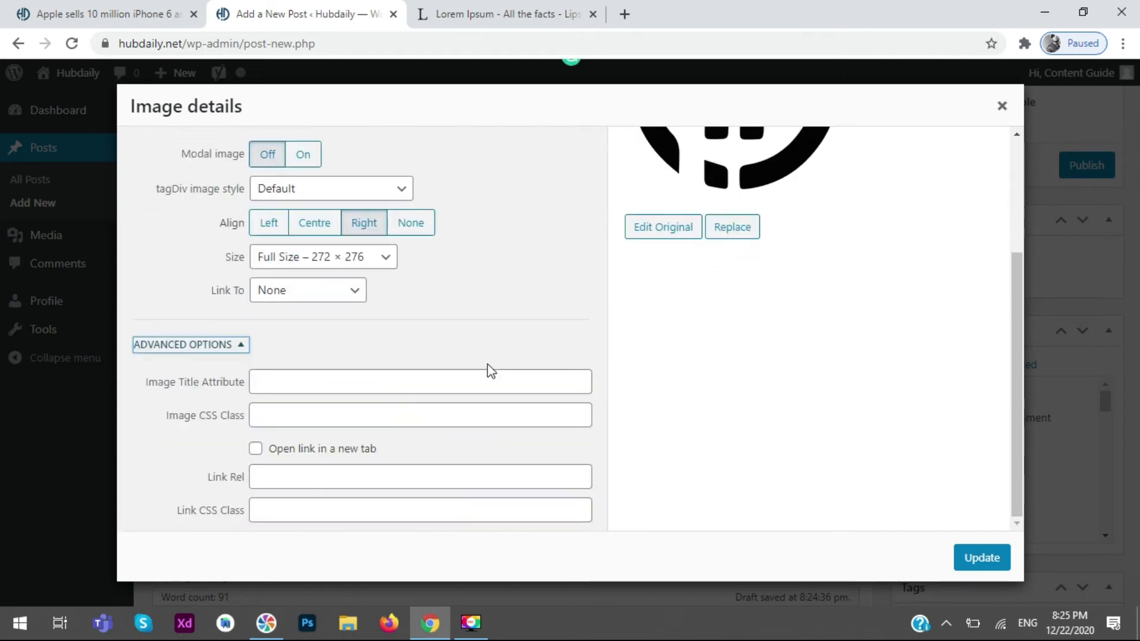
left_click(468, 384)
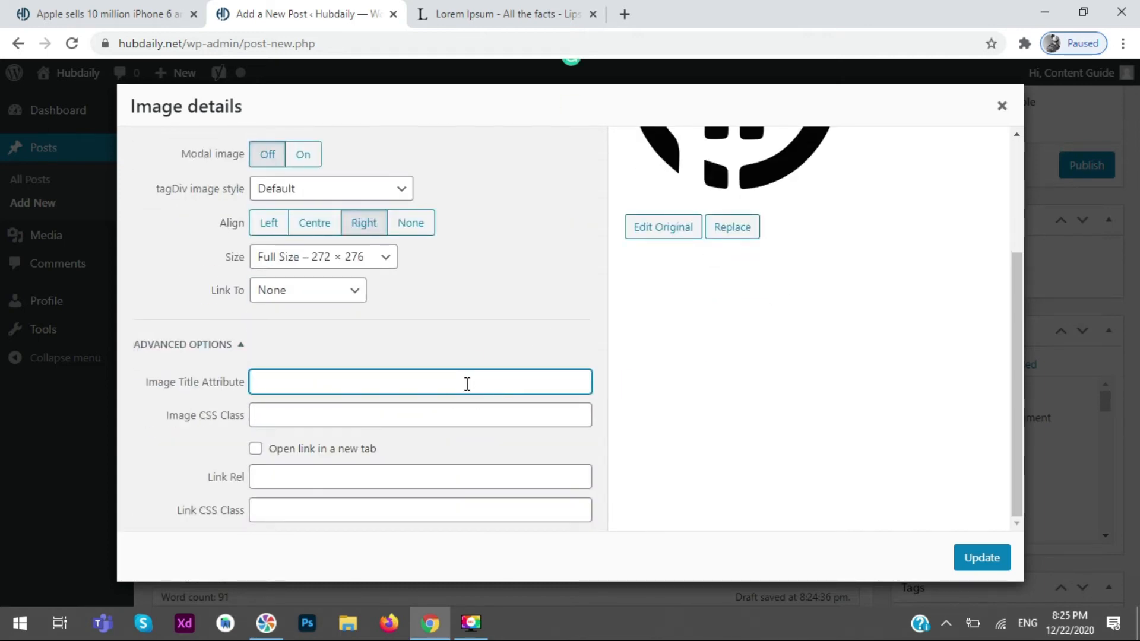
left_click(451, 420)
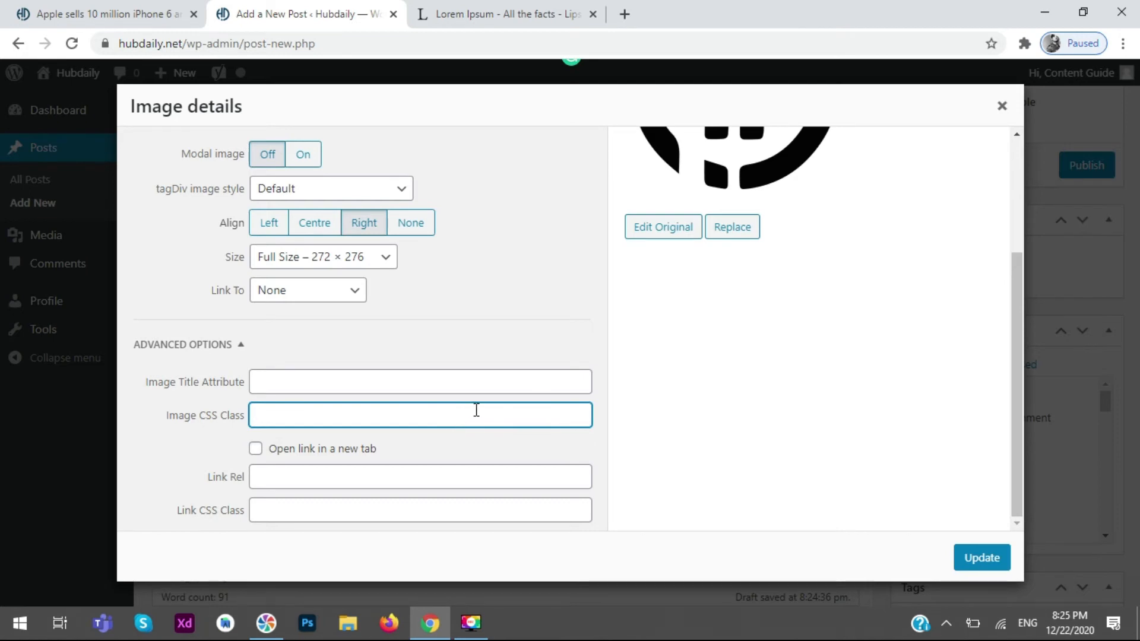
scroll(507, 349, "up", 3)
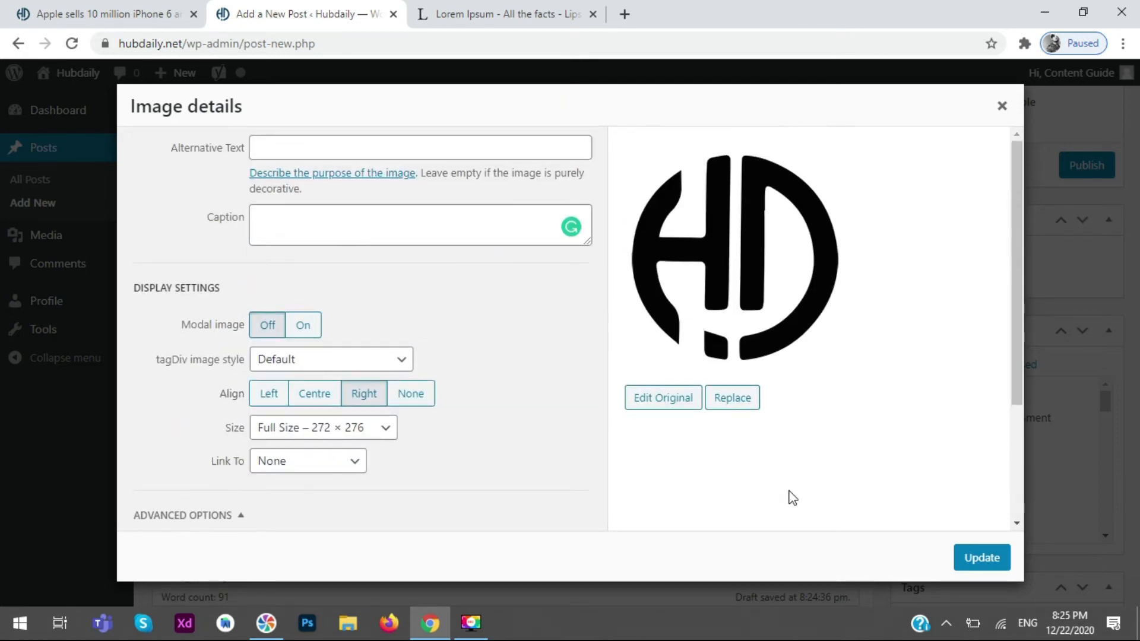
left_click(1001, 561)
- Move the HD logo image to just after "typesetti" in the green-highlighted quote and keep it selected
left_click(700, 325)
left_click(476, 314)
left_click_drag(434, 246, 518, 339)
left_click_drag(473, 406, 619, 282)
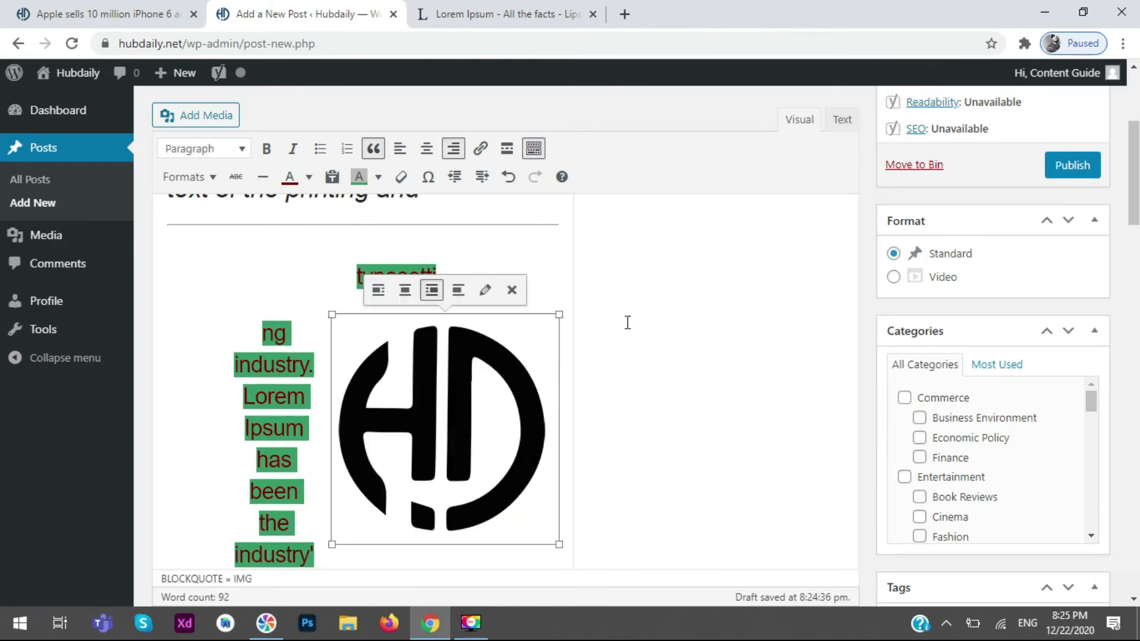
left_click_drag(444, 395, 329, 313)
left_click_drag(445, 361, 440, 309)
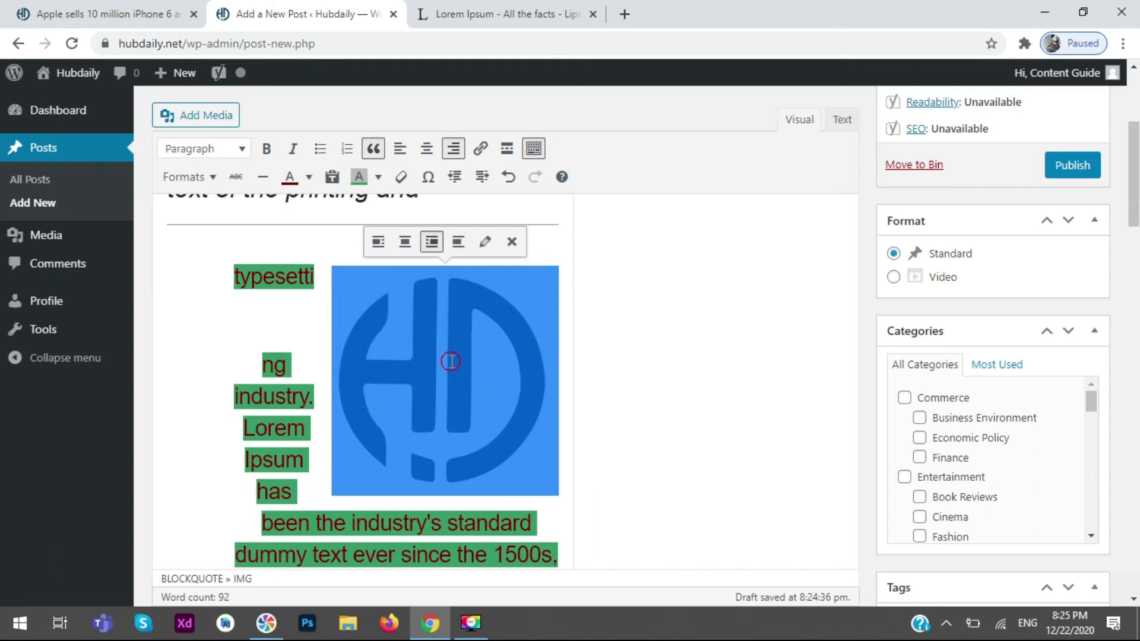
left_click(450, 361)
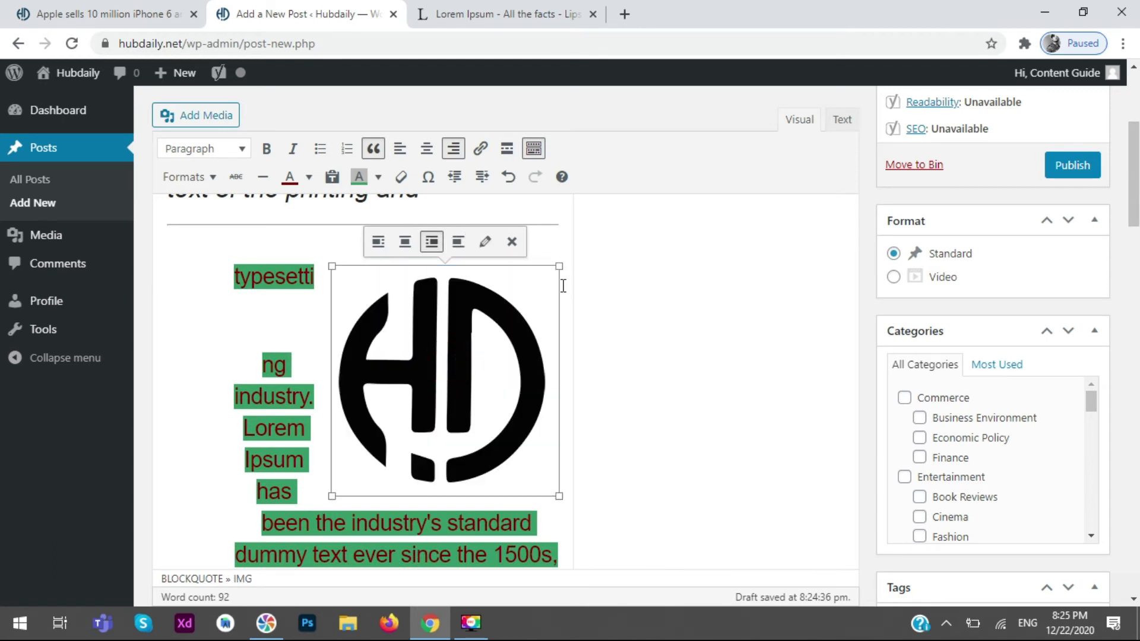
- Remove the alignment from the HD logo image and review the layout of the post around it
left_click(464, 248)
left_click(609, 395)
scroll(680, 440, "up", 3)
scroll(660, 417, "down", 10)
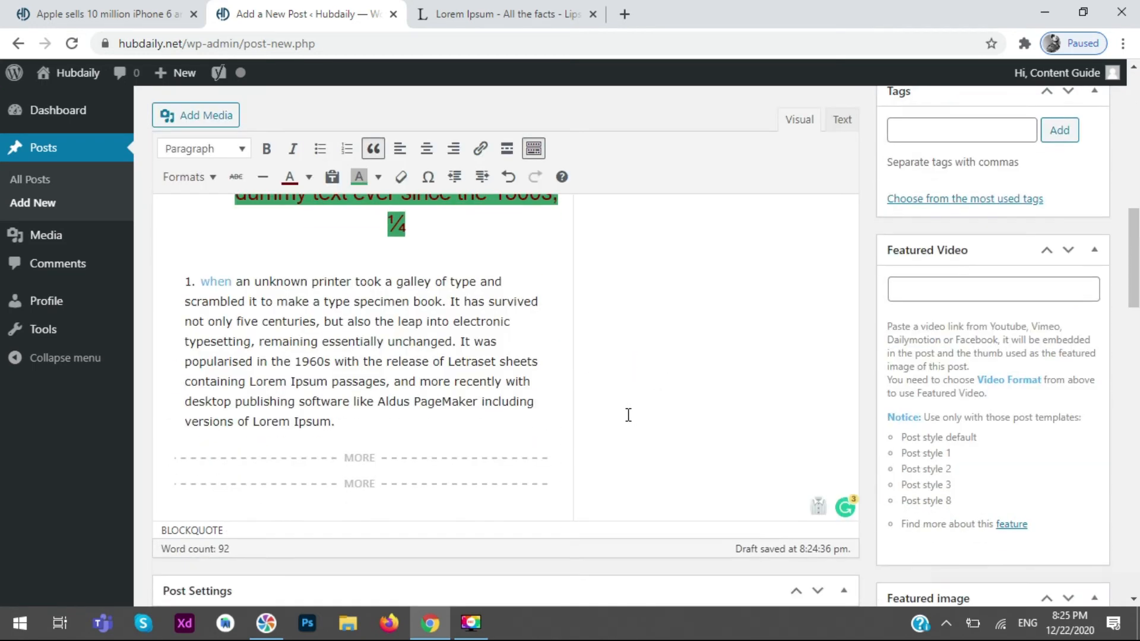
scroll(627, 413, "up", 5)
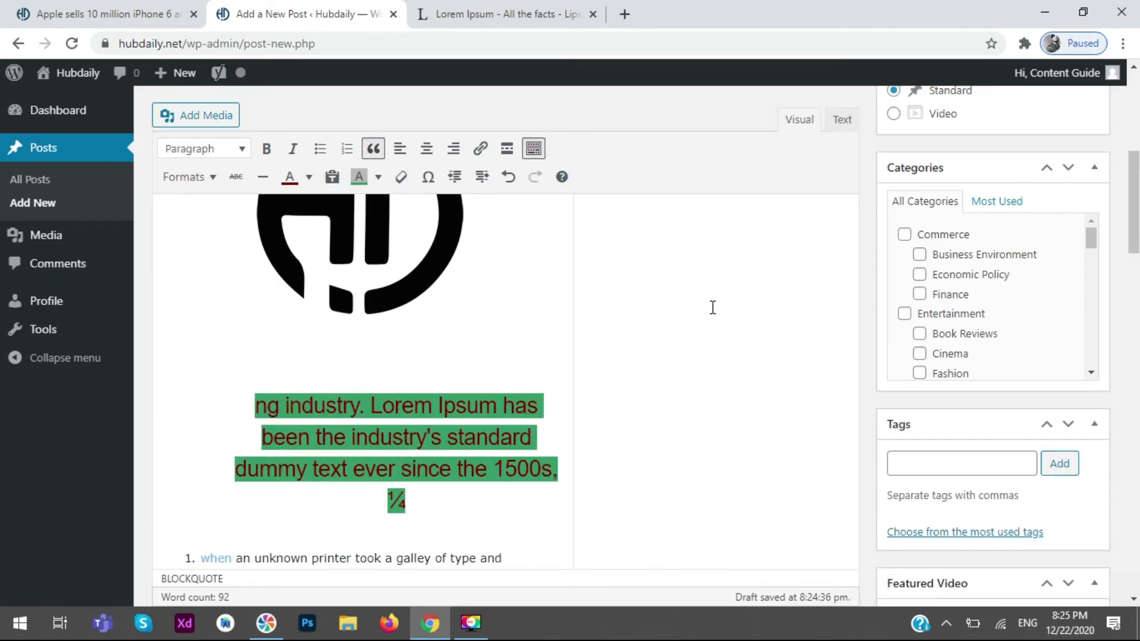
scroll(559, 288, "up", 4)
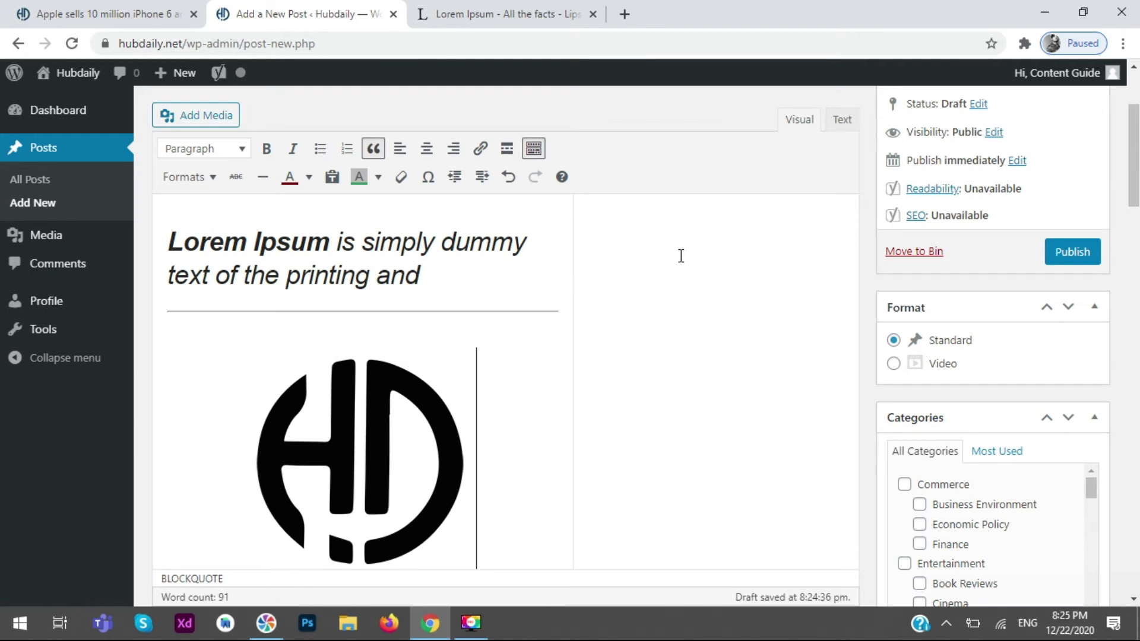
scroll(677, 250, "down", 1)
left_click(770, 294)
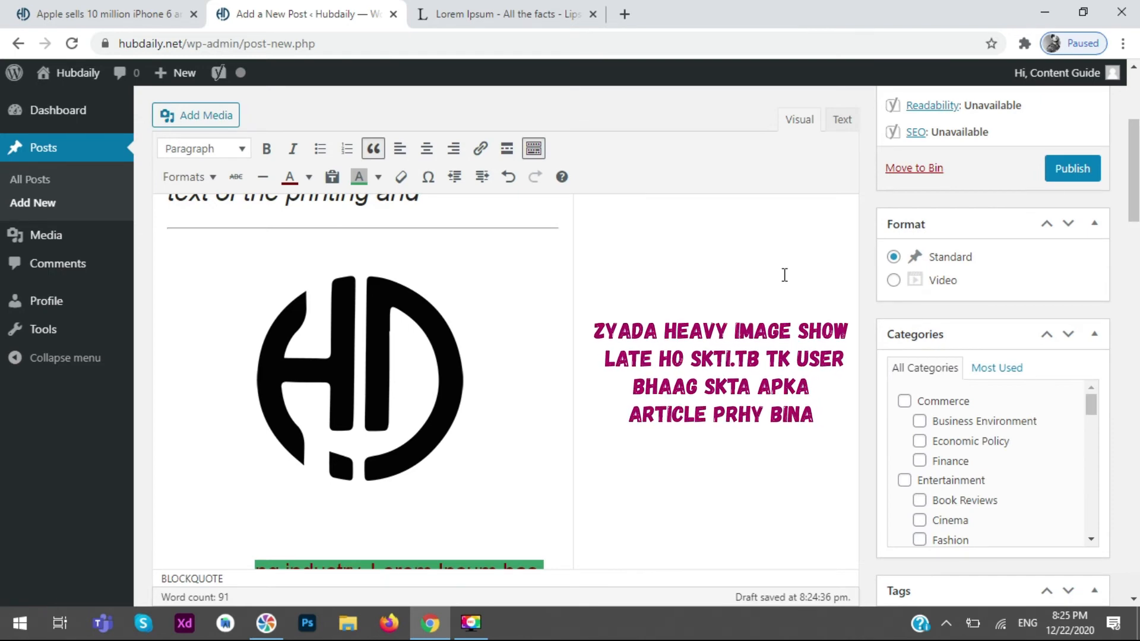
- Collapse the Post Settings and Yoast SEO Premium boxes below the editor
scroll(785, 275, "down", 4)
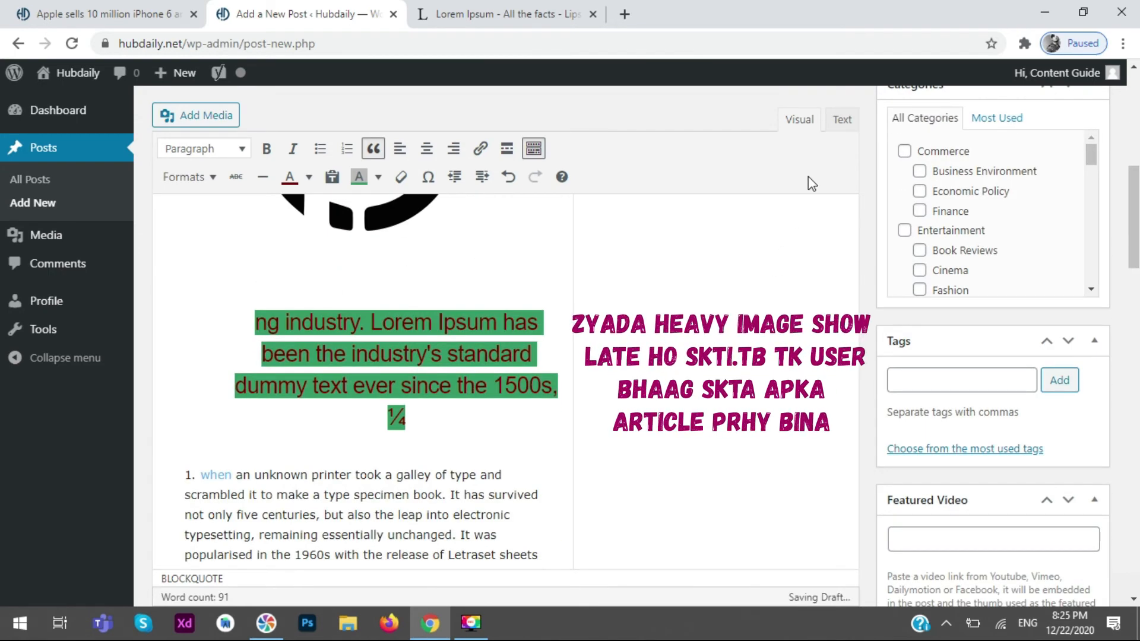
scroll(787, 275, "down", 7)
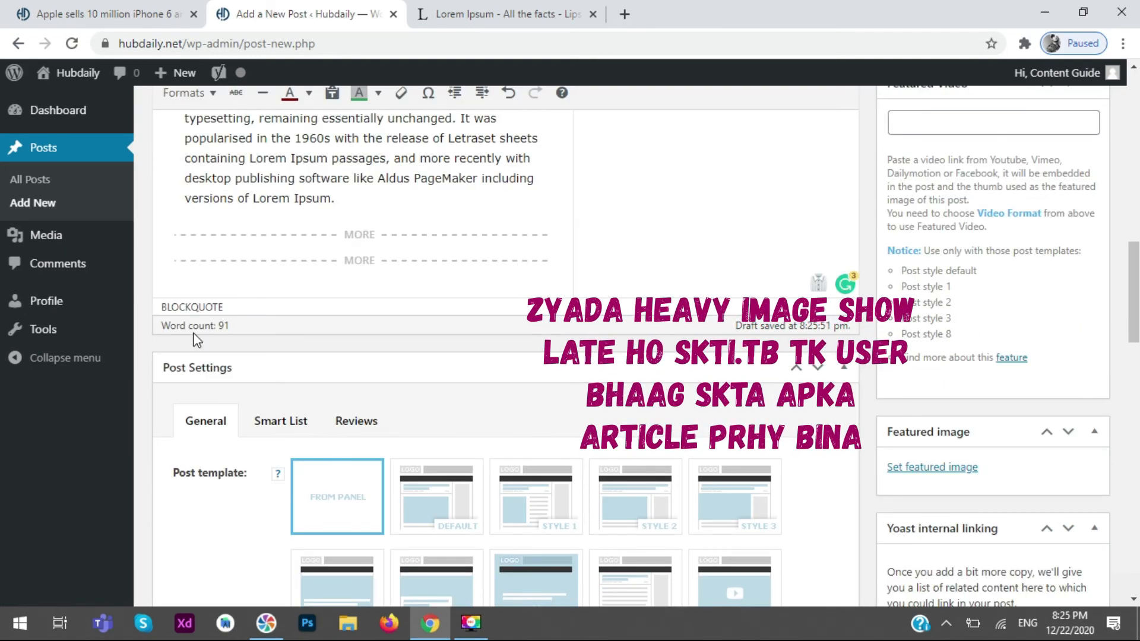
scroll(197, 339, "down", 3)
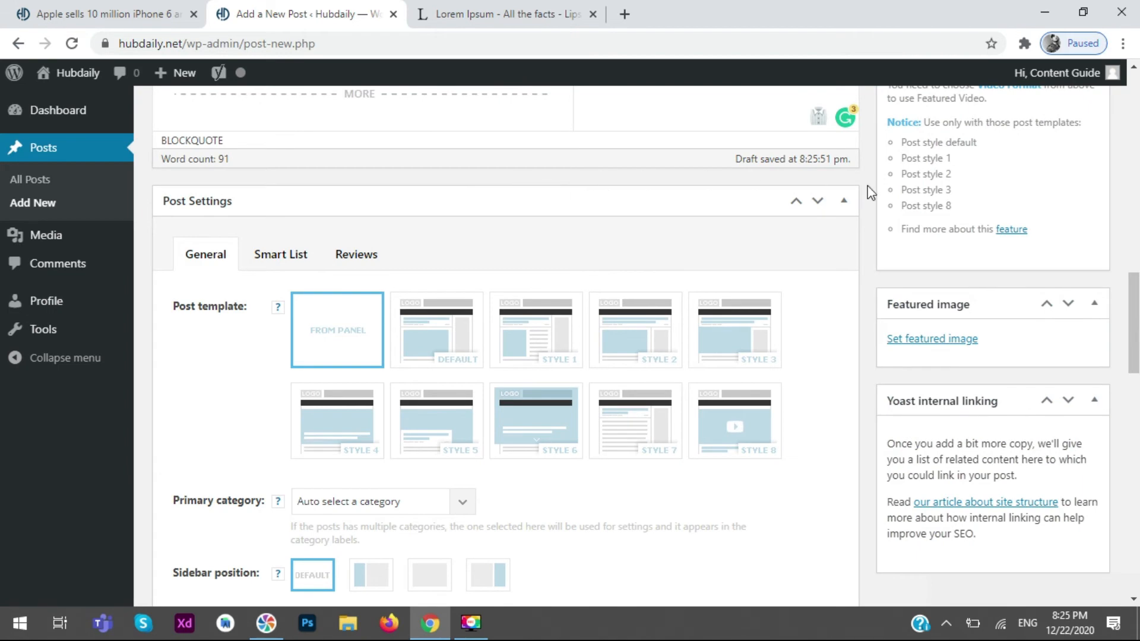
left_click(843, 202)
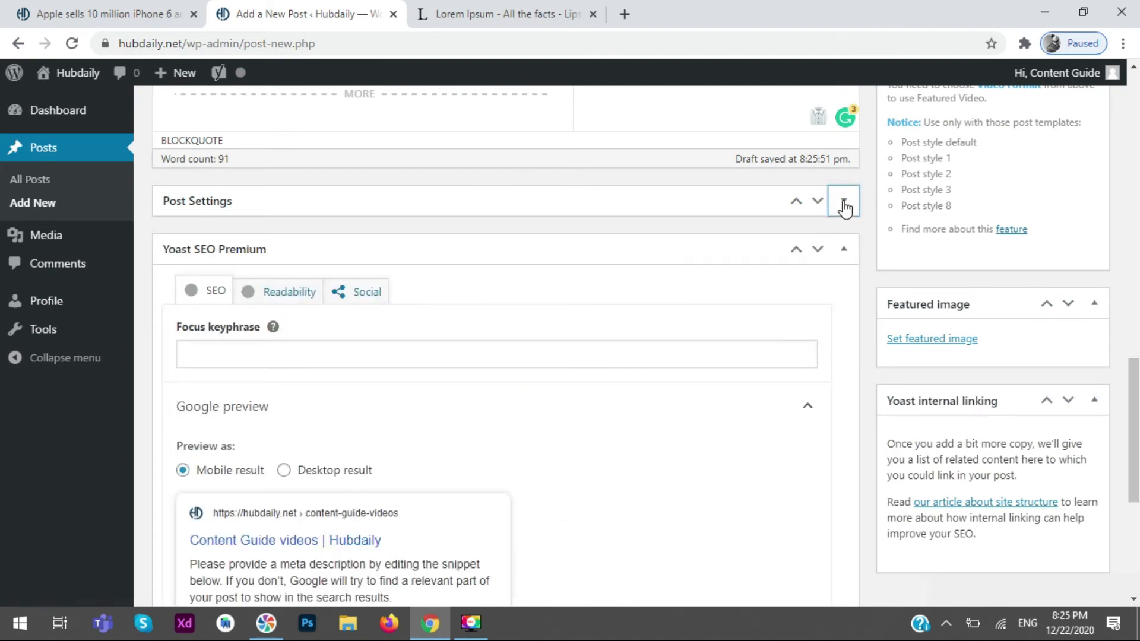
left_click(845, 252)
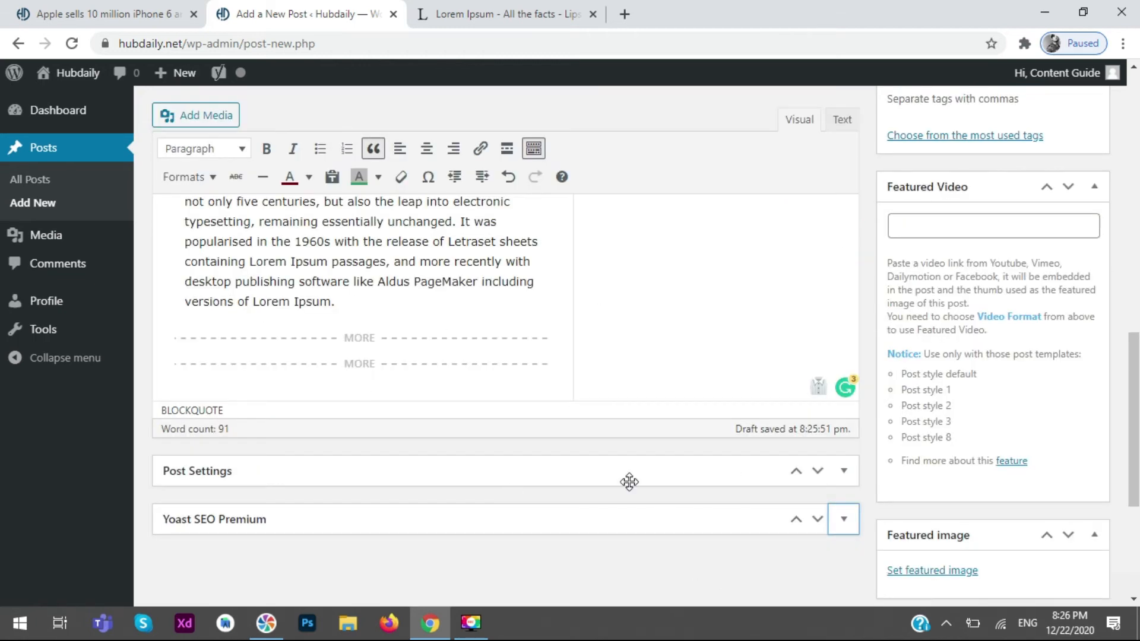
- Open a preview of the post in a separate browser tab and close the Lorem Ipsum website tab
scroll(547, 374, "down", 4)
scroll(811, 253, "up", 6)
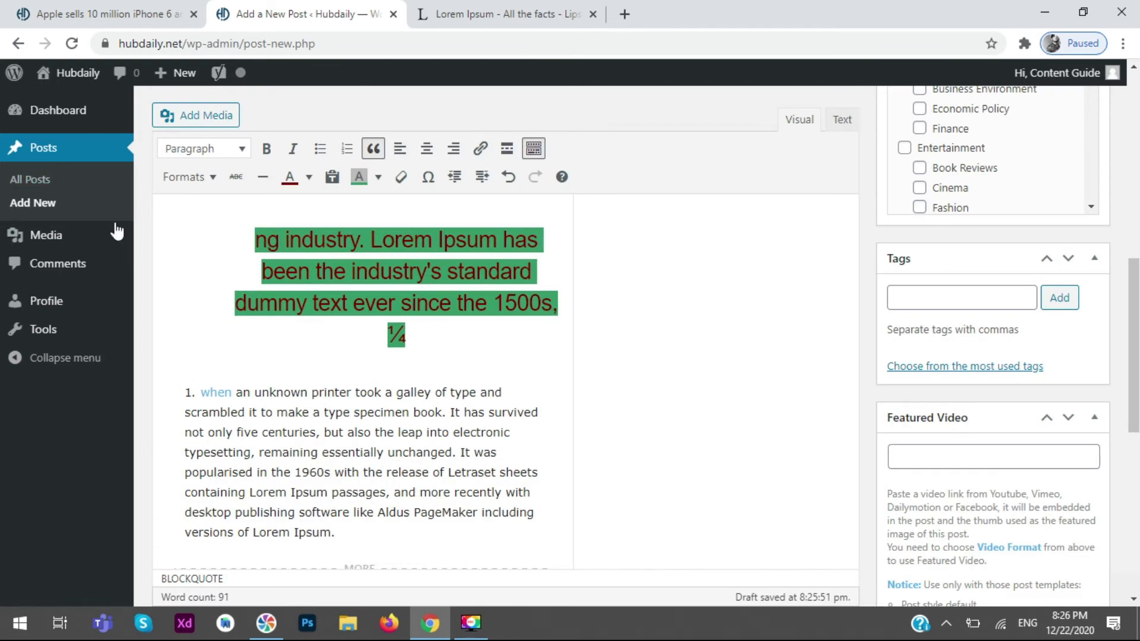
scroll(138, 237, "up", 3)
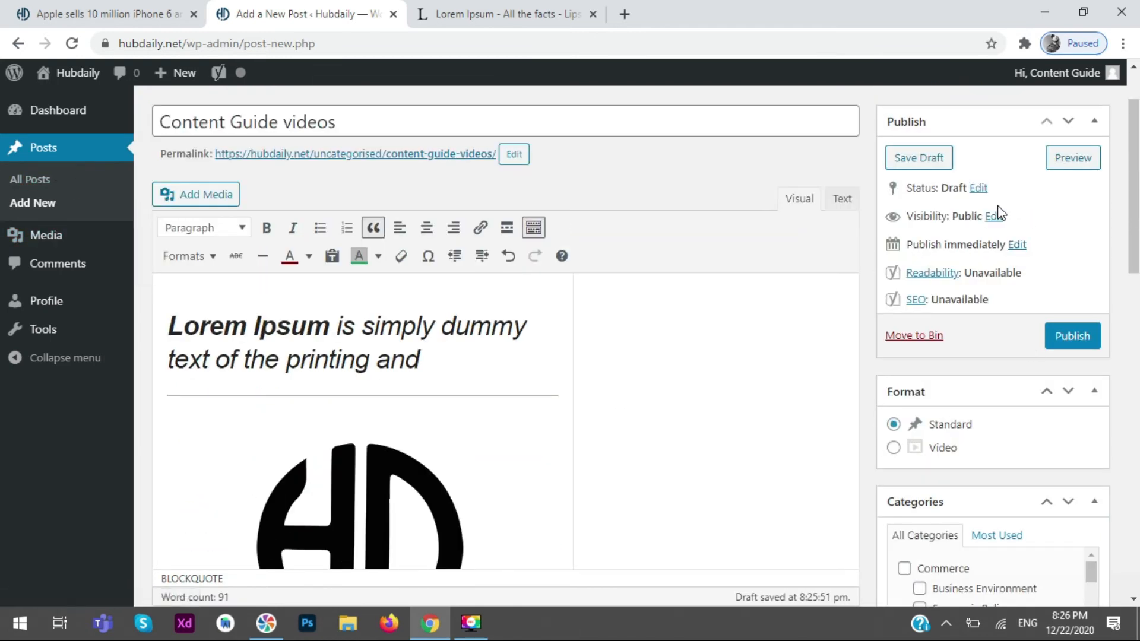
left_click(1078, 159)
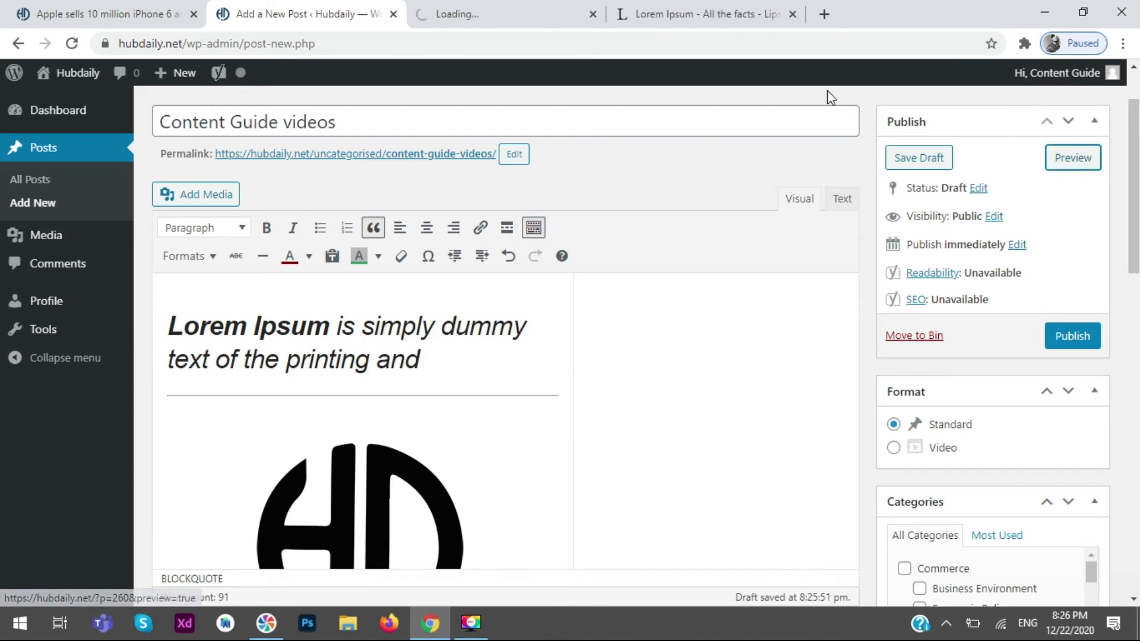
left_click(793, 14)
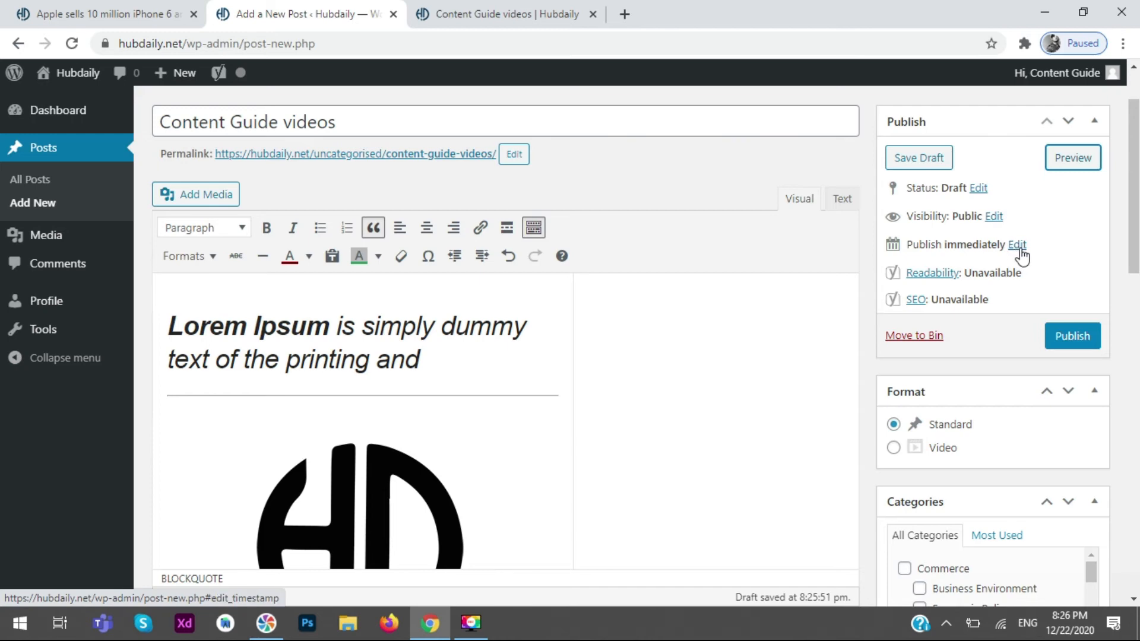
- Check the Readability and SEO status entries in the post's publishing information
left_click_drag(1052, 268, 882, 275)
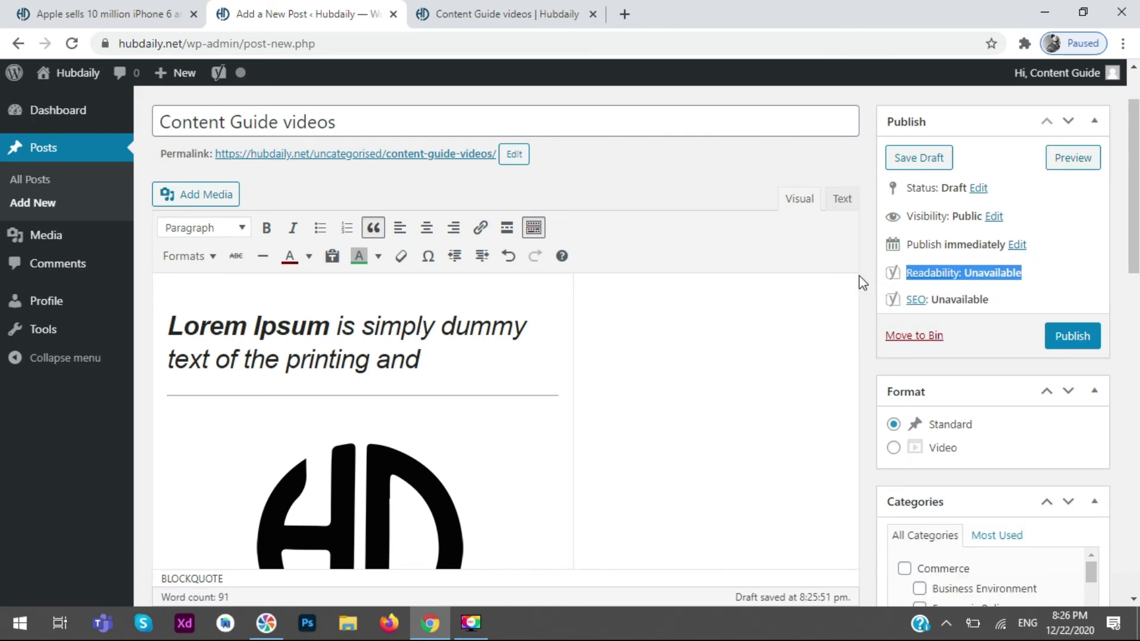
left_click(869, 276)
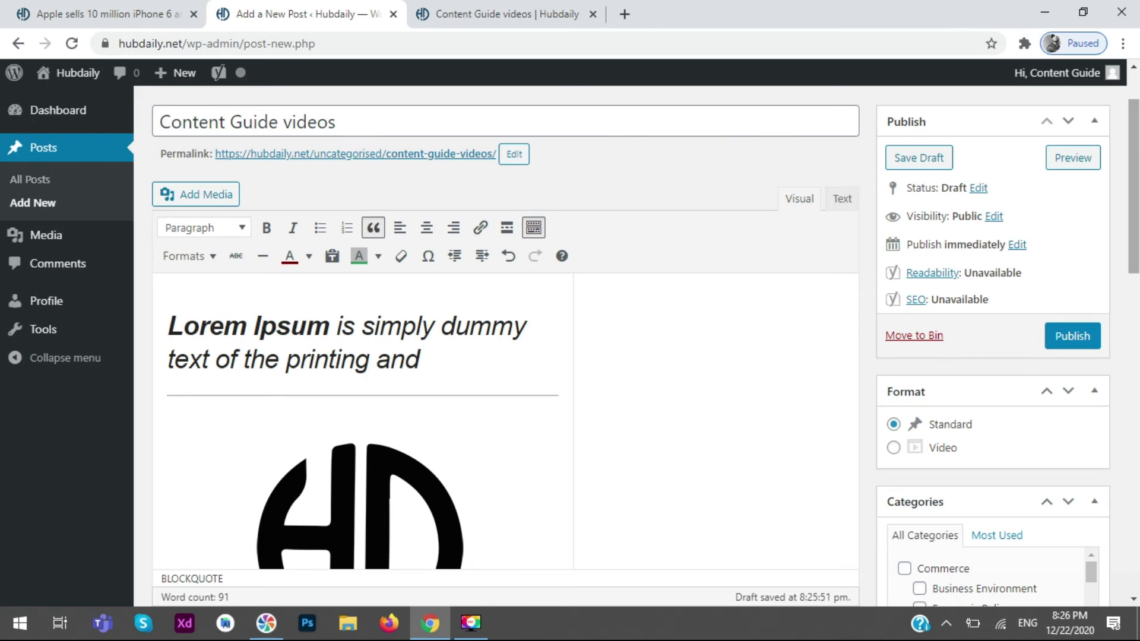
left_click_drag(1016, 299, 880, 276)
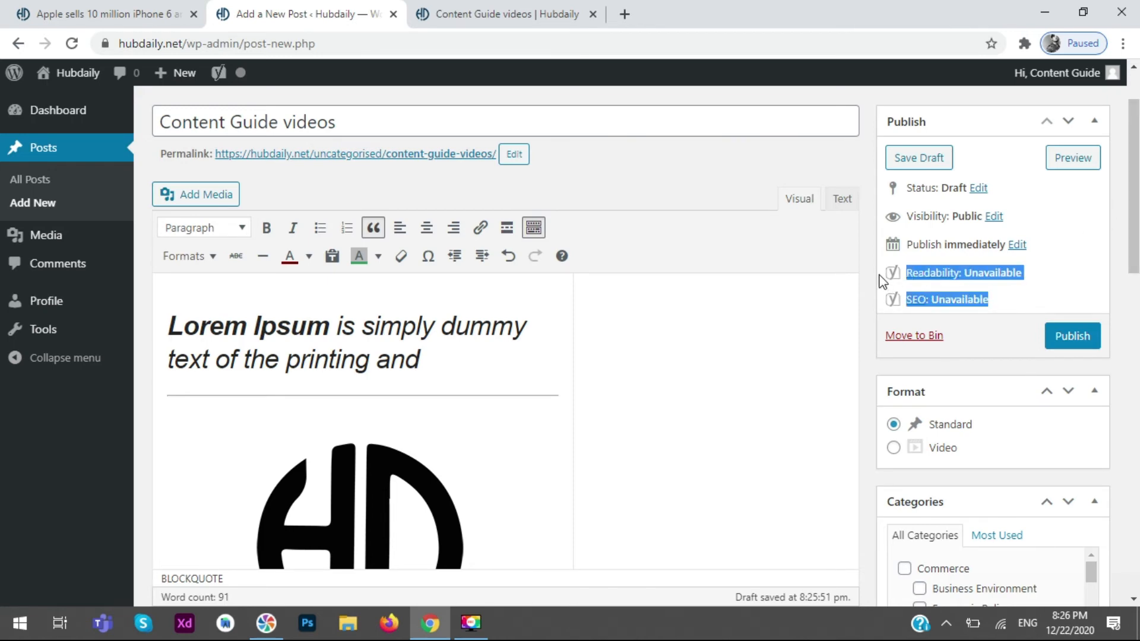
left_click(841, 278)
- Assign the post to the Commerce and Economic Policy categories and place the cursor in the empty tags field
left_click_drag(1134, 195, 1134, 206)
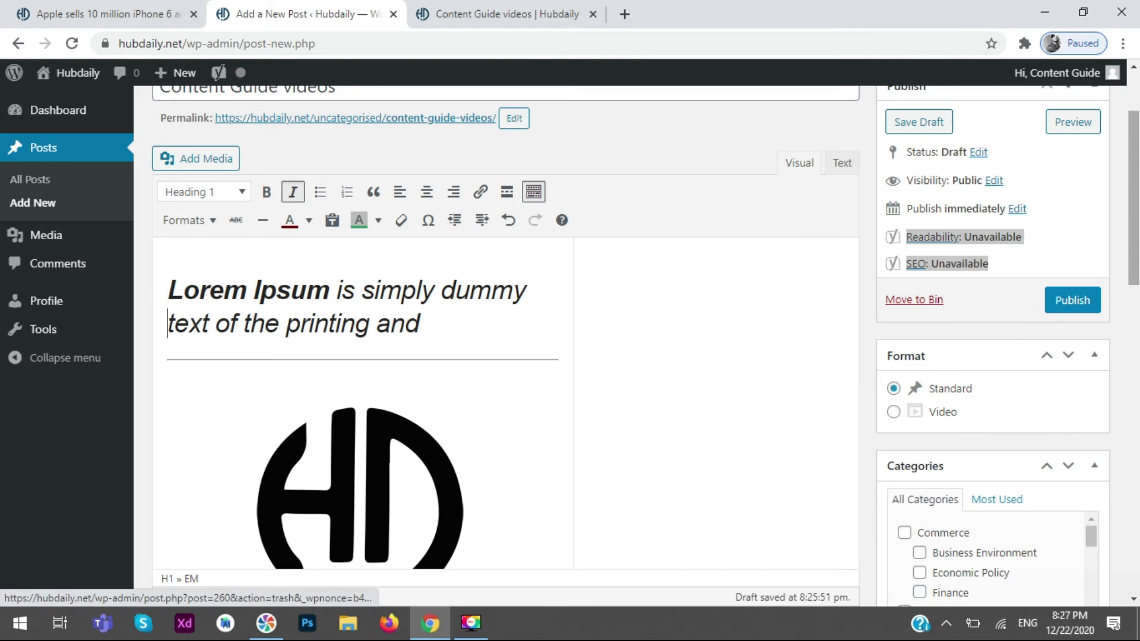
scroll(1033, 249, "down", 3)
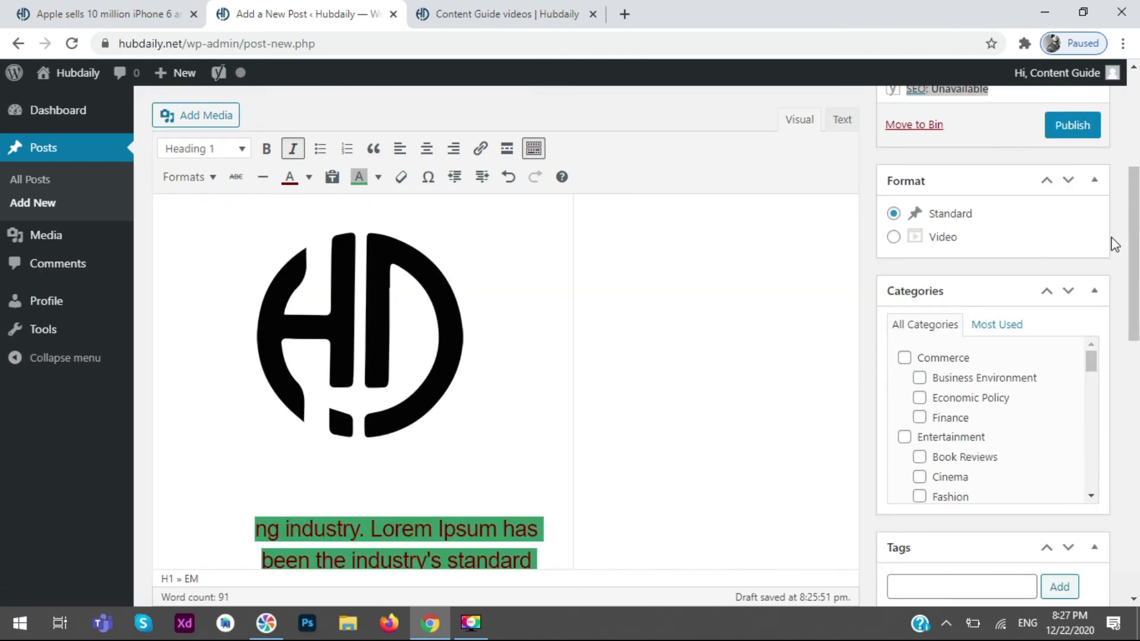
scroll(1127, 229, "down", 2)
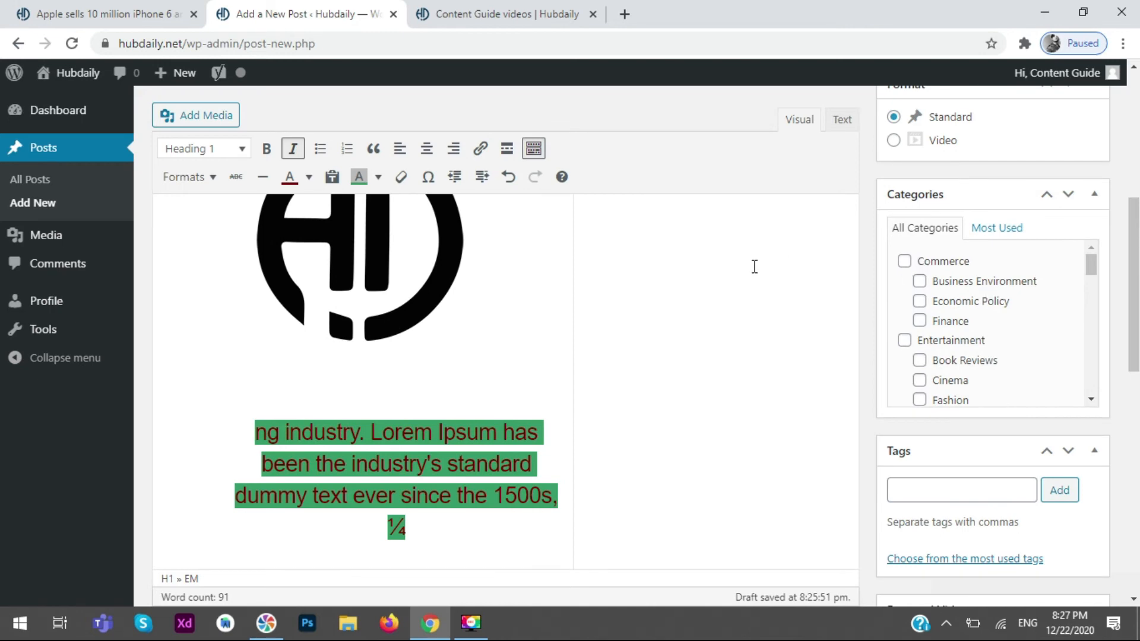
left_click(636, 281)
left_click(904, 263)
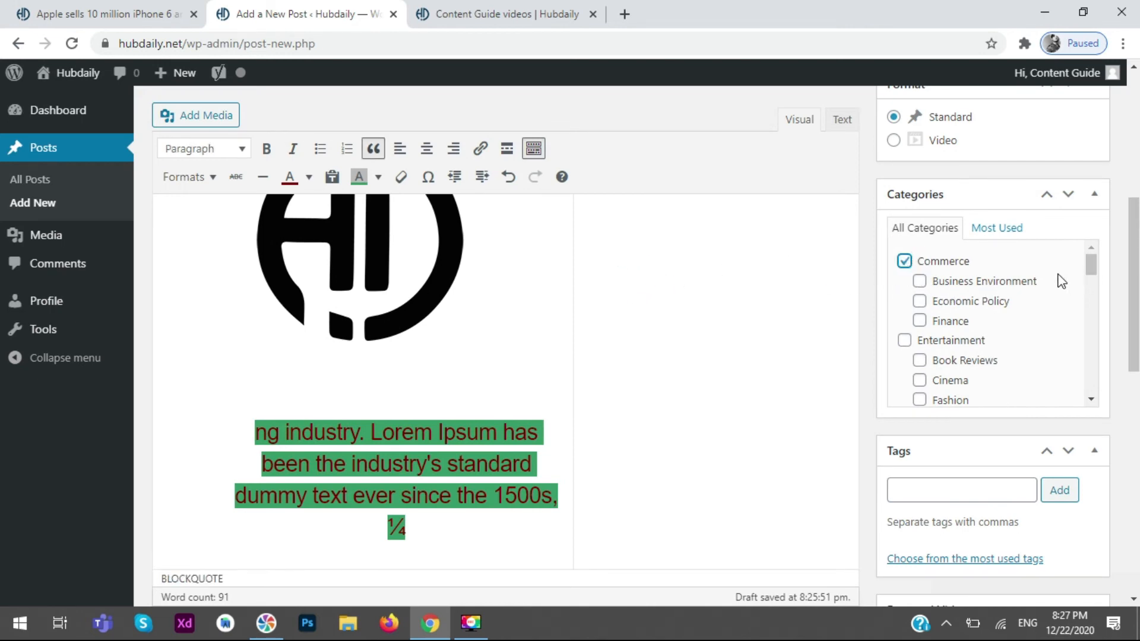
left_click(988, 307)
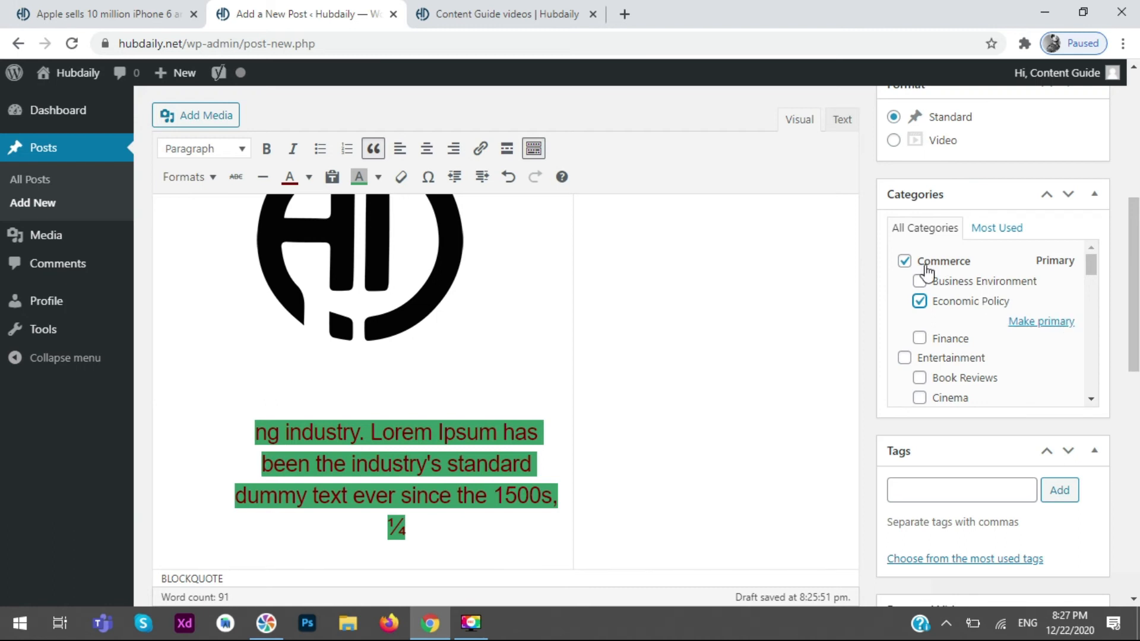
left_click_drag(1134, 231, 1134, 274)
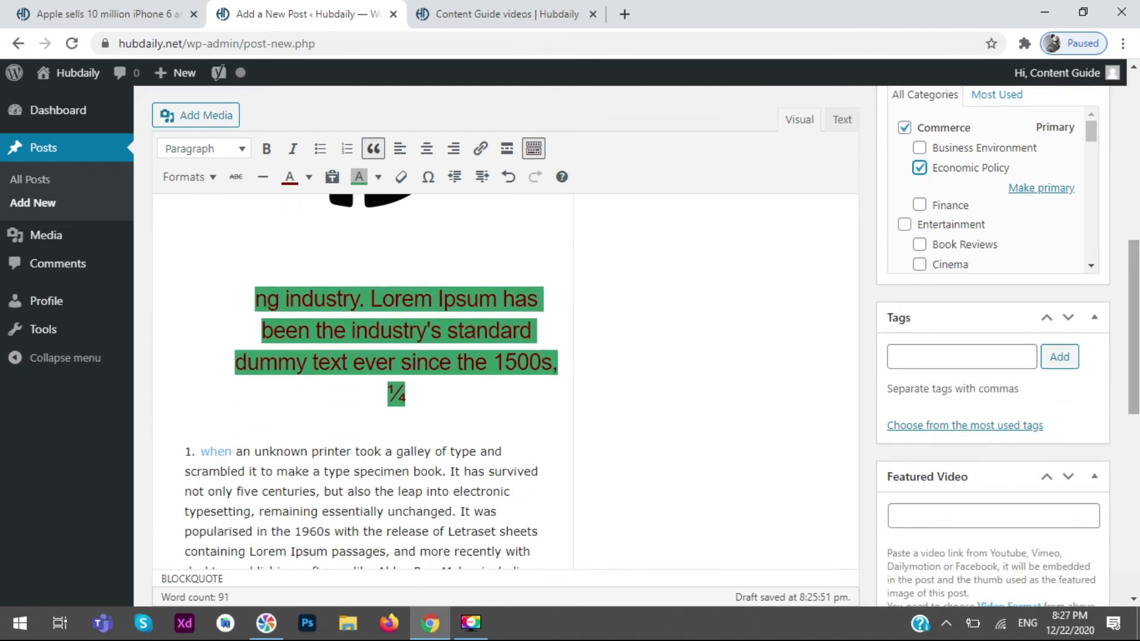
left_click(983, 362)
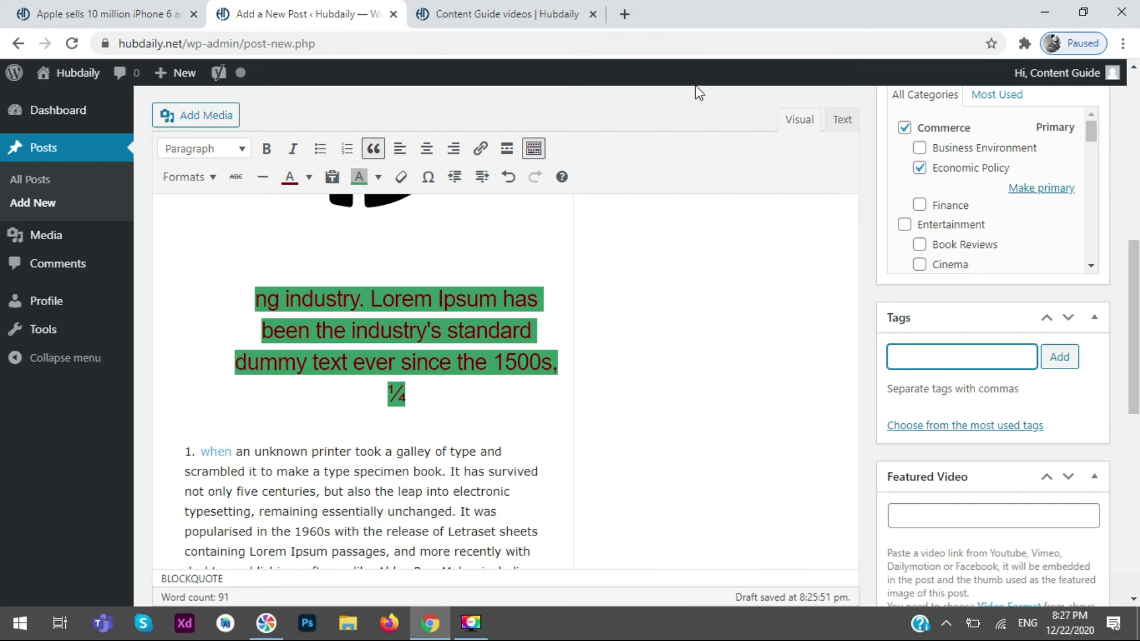
- Replace the post's opening Lorem Ipsum heading text with "corona latest updates"
scroll(758, 220, "up", 10)
left_click_drag(469, 328, 216, 290)
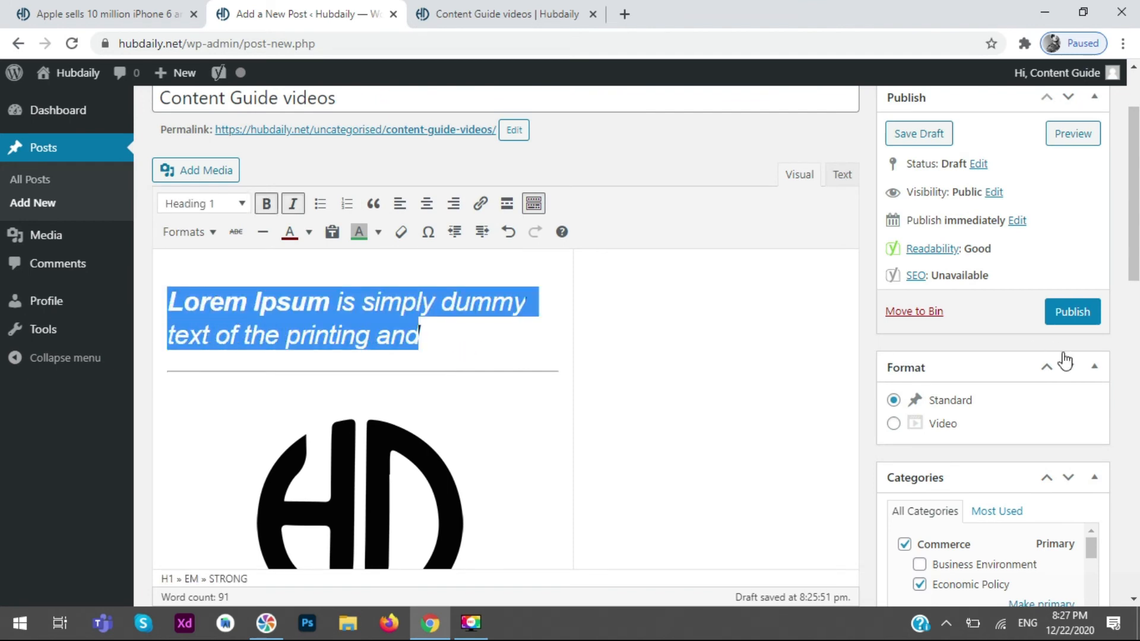
type("cor")
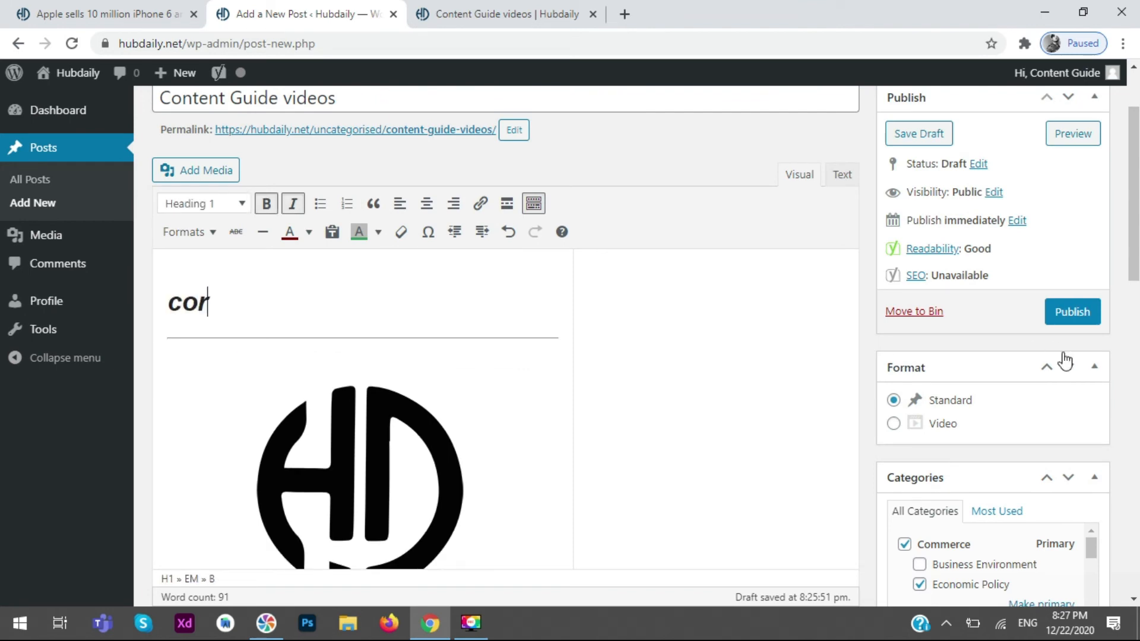
type("ona latest")
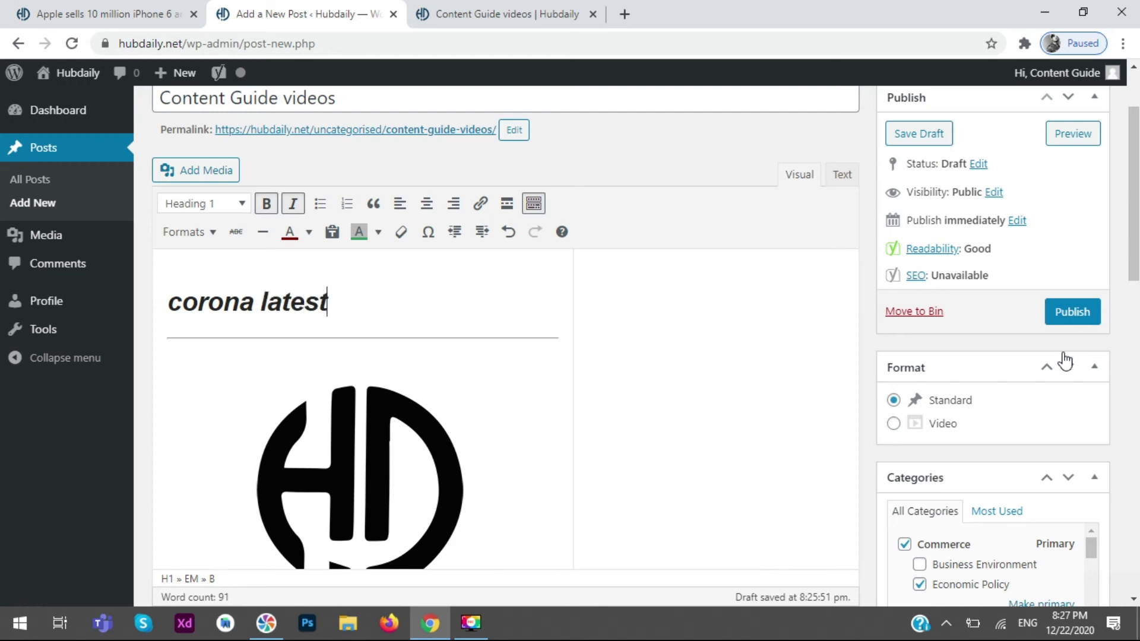
type(" updates")
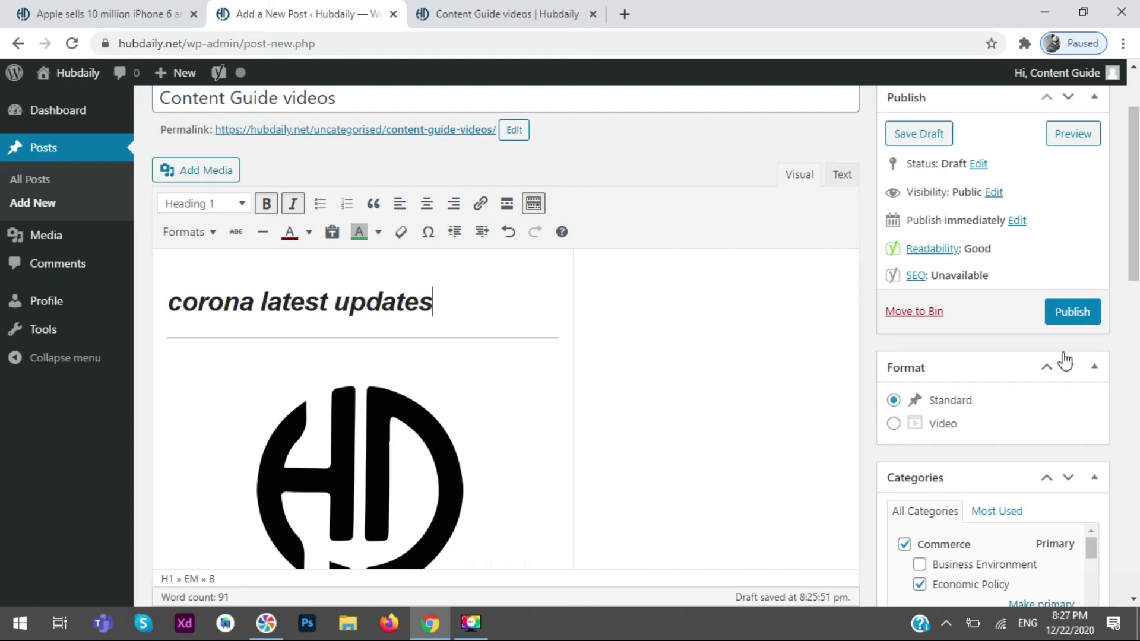
- Copy the heading "corona latest updates" and search Google for it in a new browser tab
left_click_drag(464, 303, 161, 303)
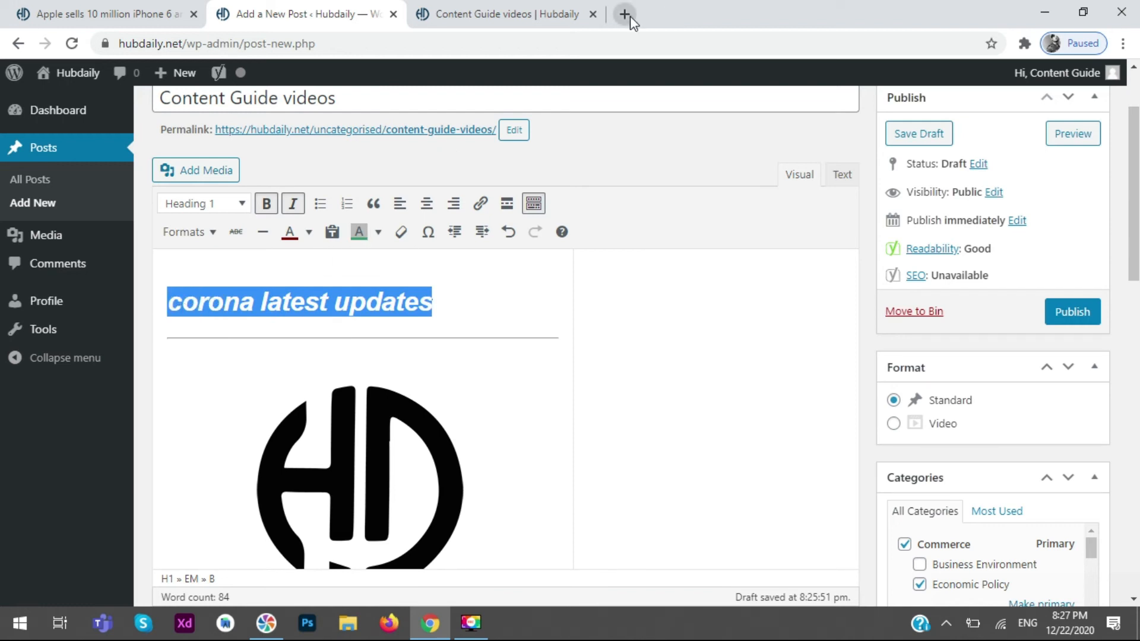
right_click(391, 306)
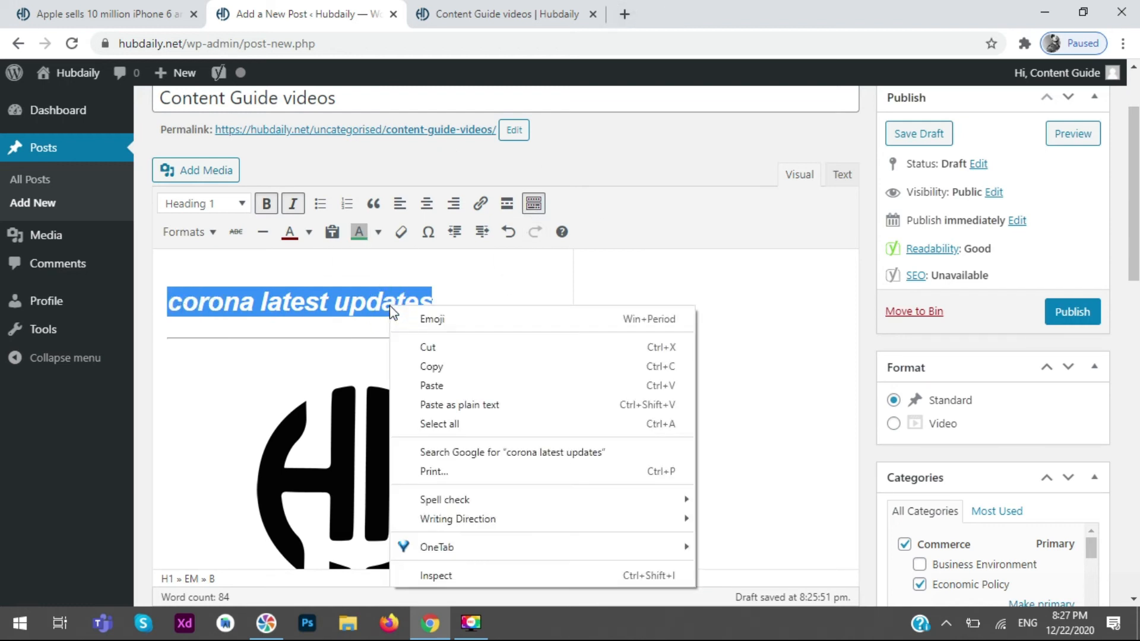
left_click(491, 367)
left_click(624, 14)
right_click(623, 42)
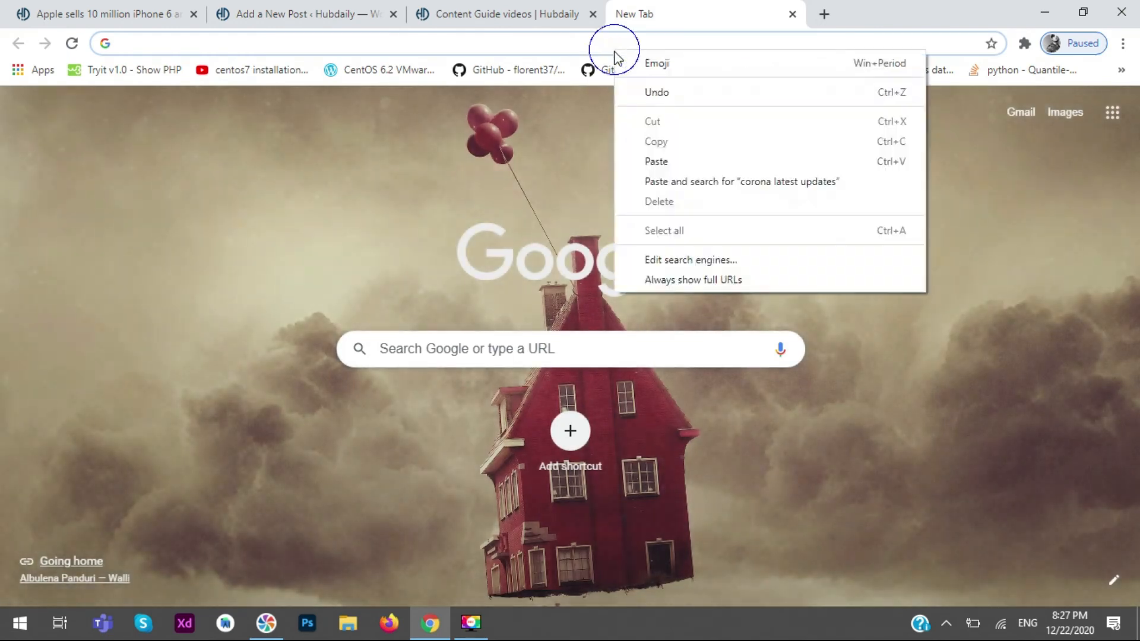
left_click(656, 156)
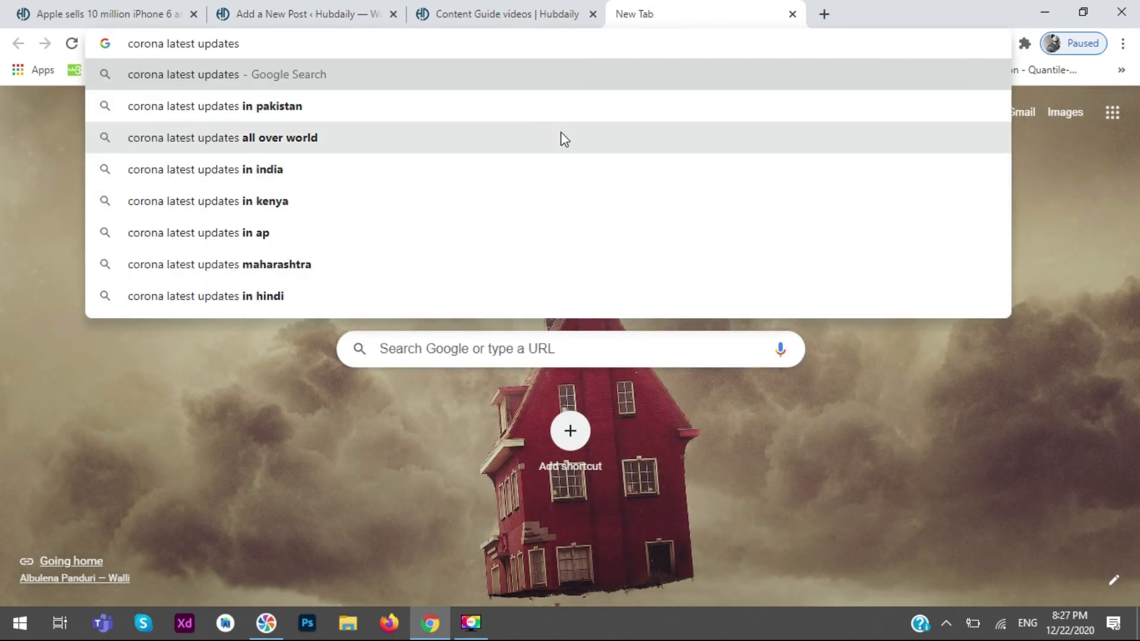
key("Return")
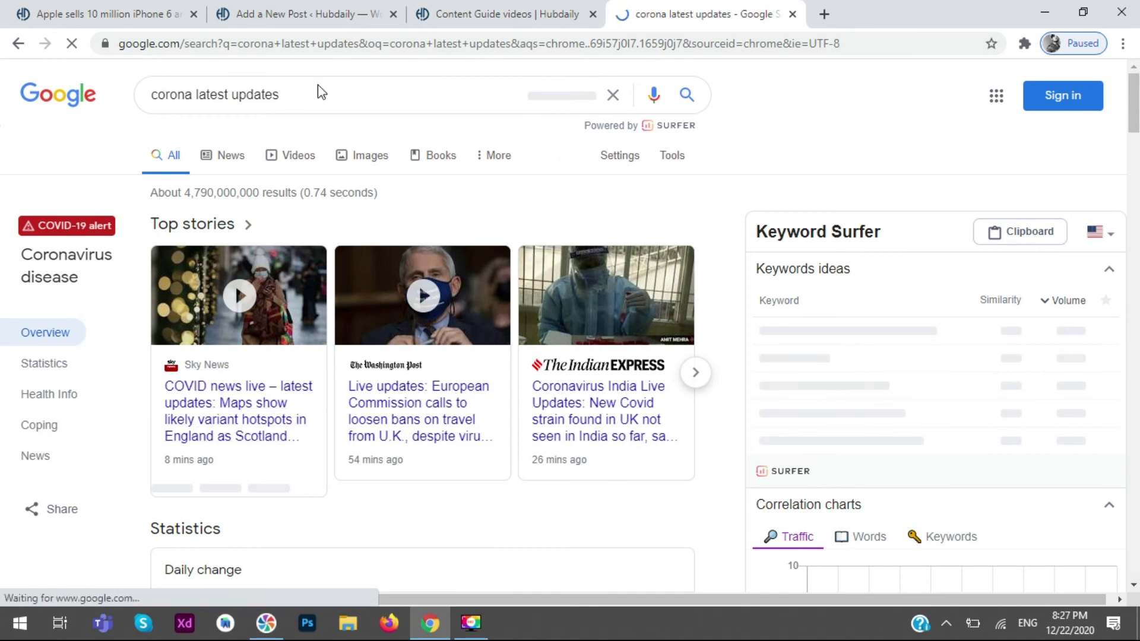
- Return to the post editor and examine the Tags box, its most used tags option and the Featured Video box
left_click(309, 14)
left_click(484, 330)
left_click_drag(1133, 128, 1134, 188)
scroll(1129, 240, "down", 4)
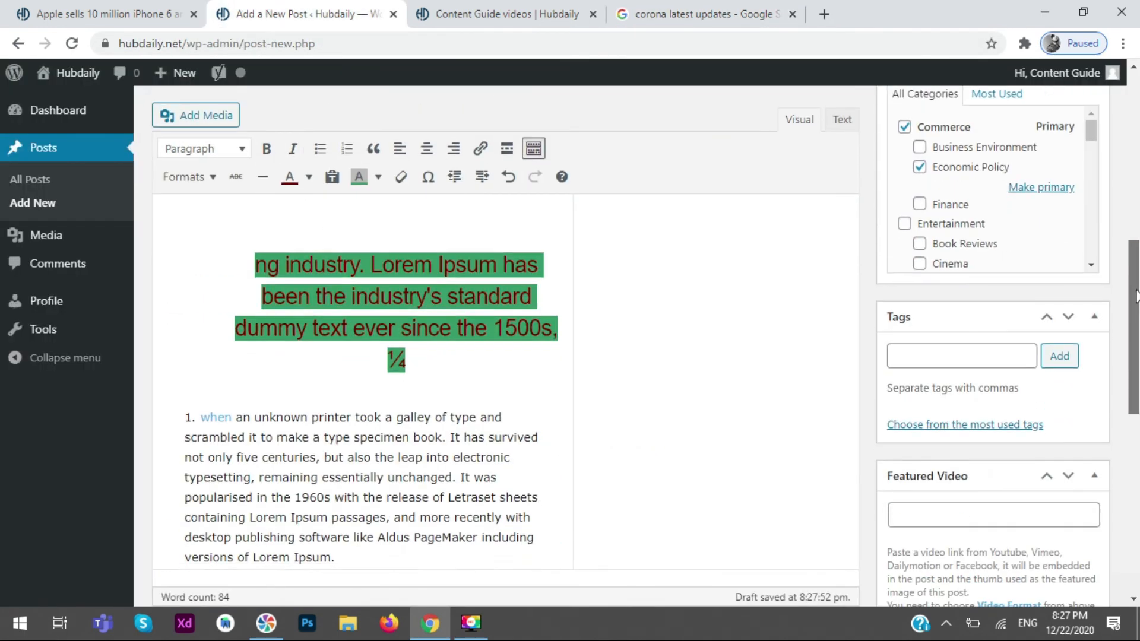
left_click(957, 357)
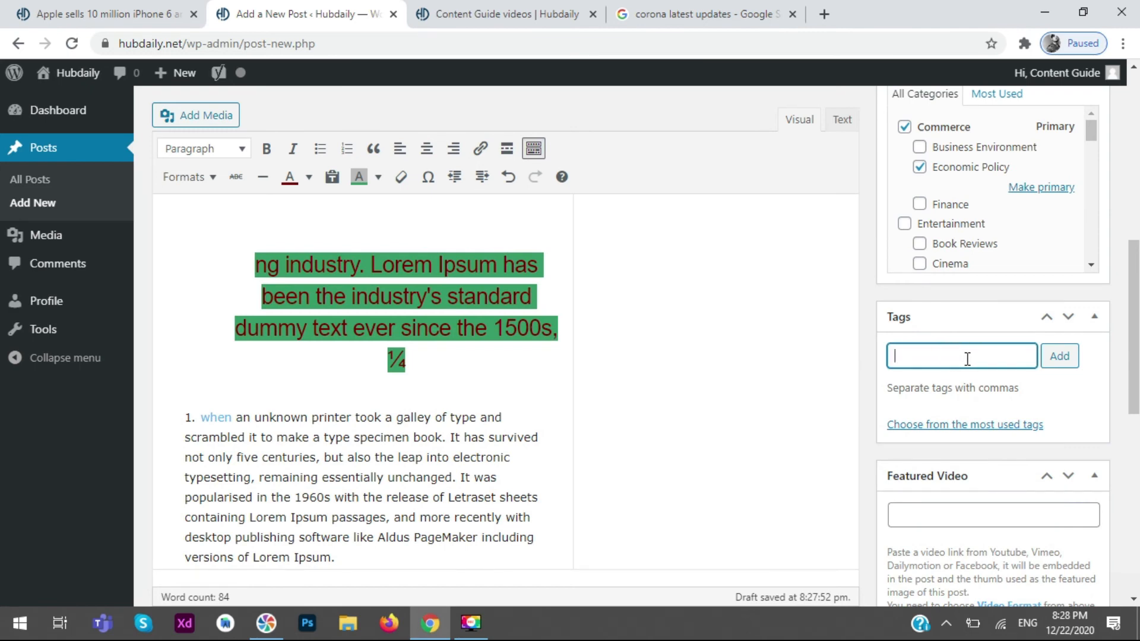
scroll(968, 358, "down", 2)
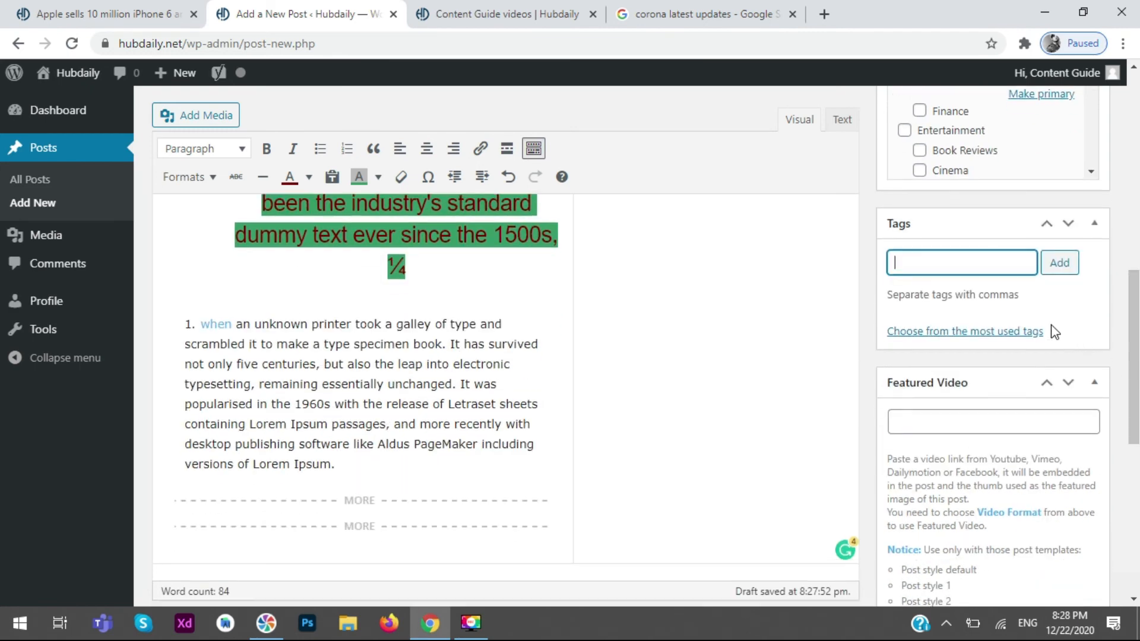
left_click(1051, 329)
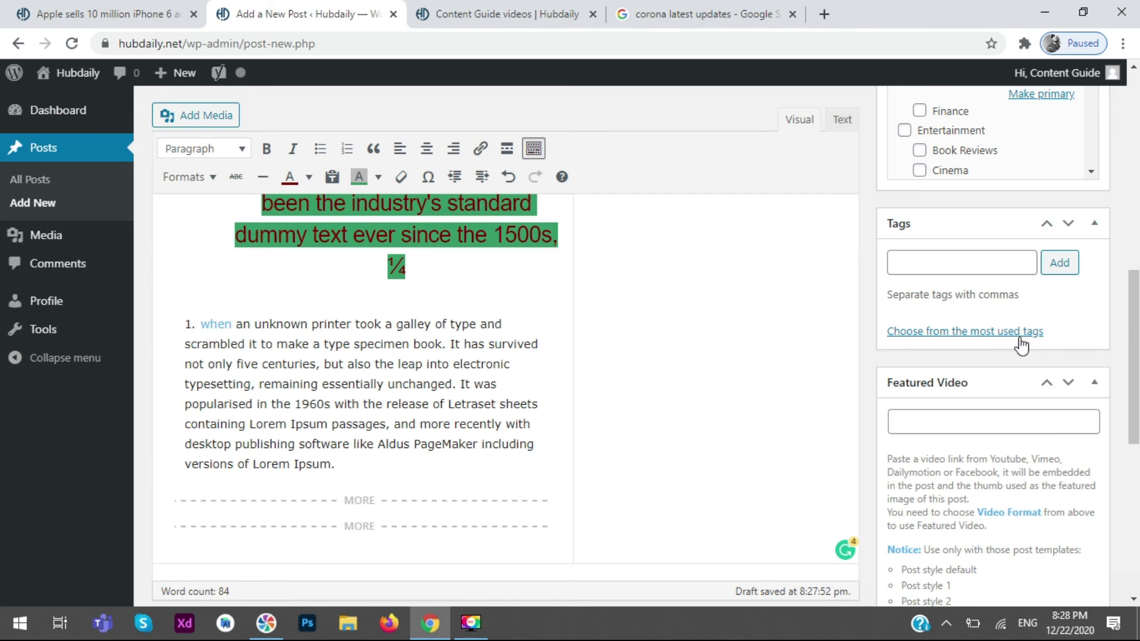
scroll(1036, 348, "down", 2)
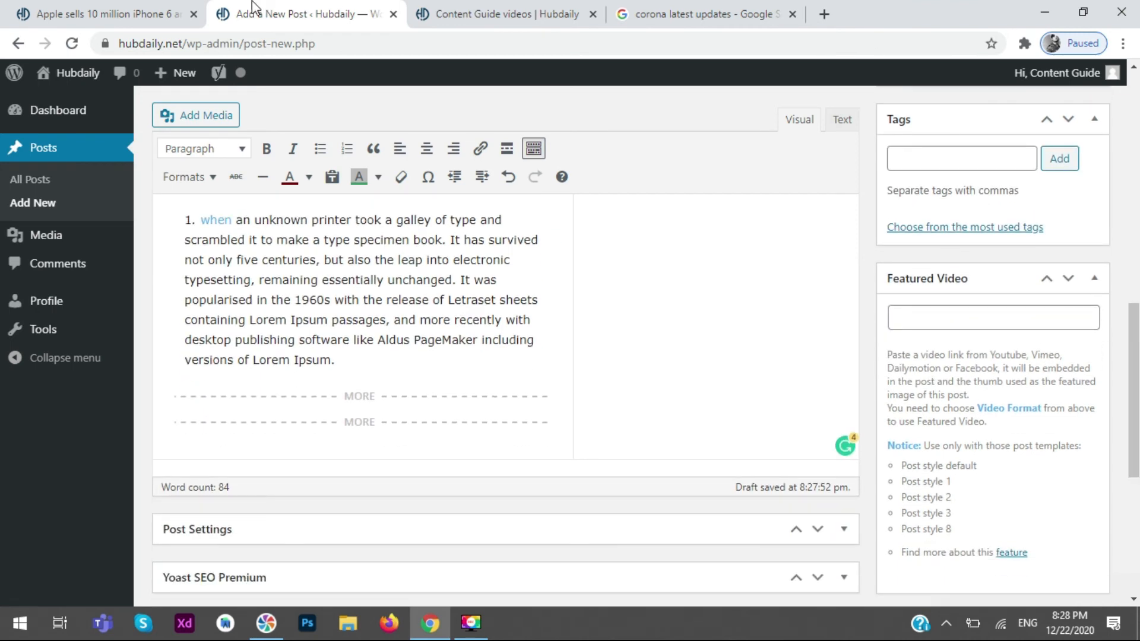
- Open the Hubdaily home page in the Apple article's tab, look at its featured stories and return to the post editor
left_click(134, 16)
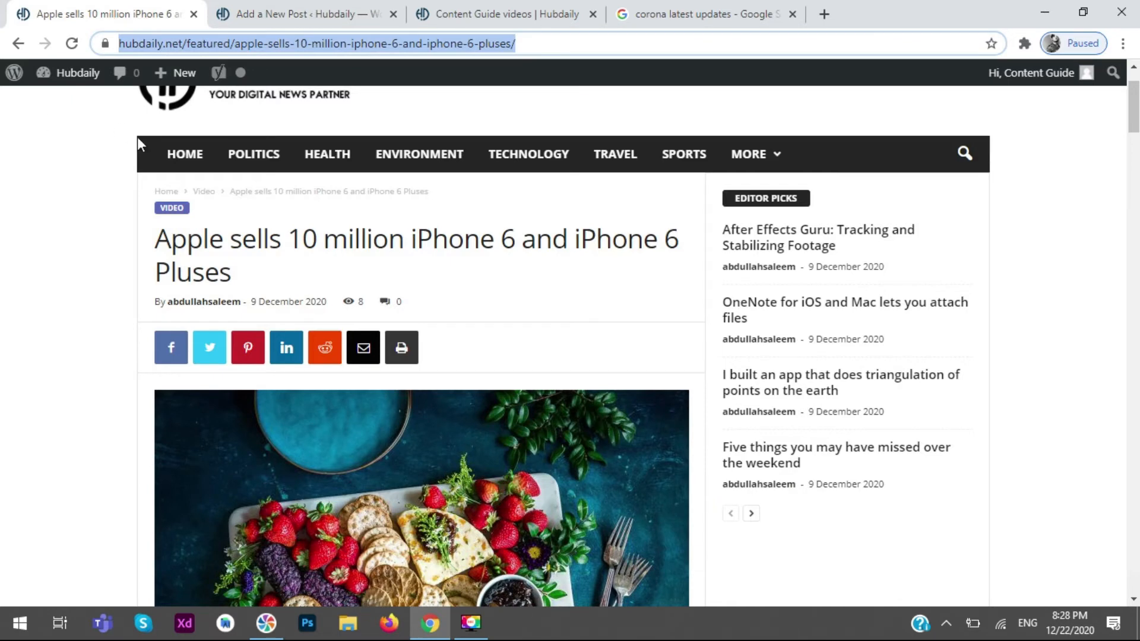
left_click(178, 154)
left_click(338, 11)
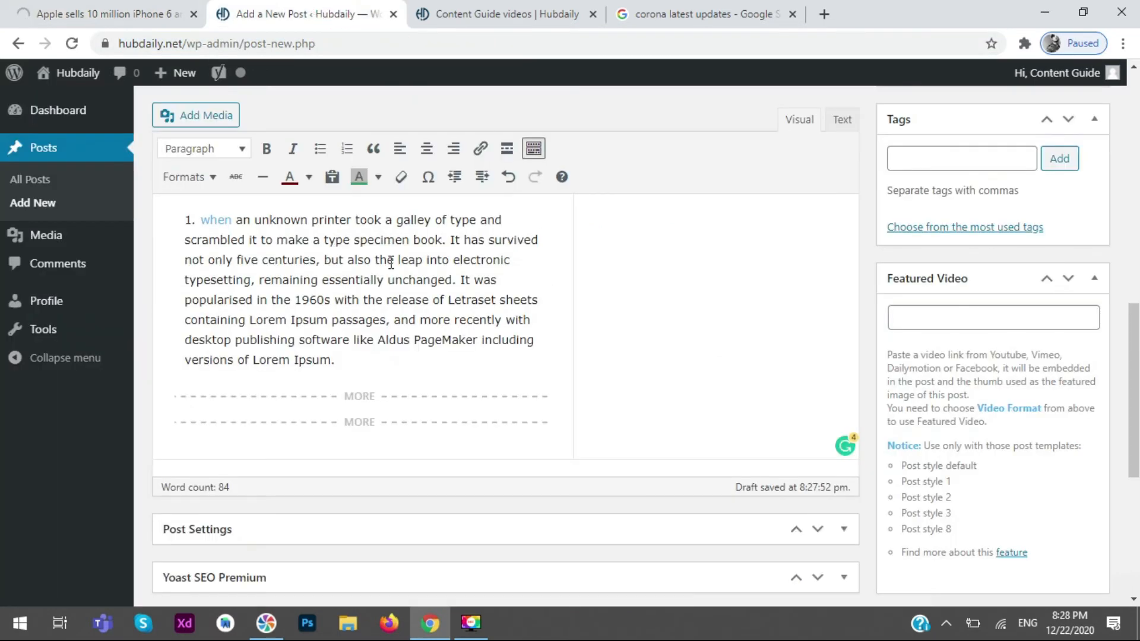
left_click(71, 12)
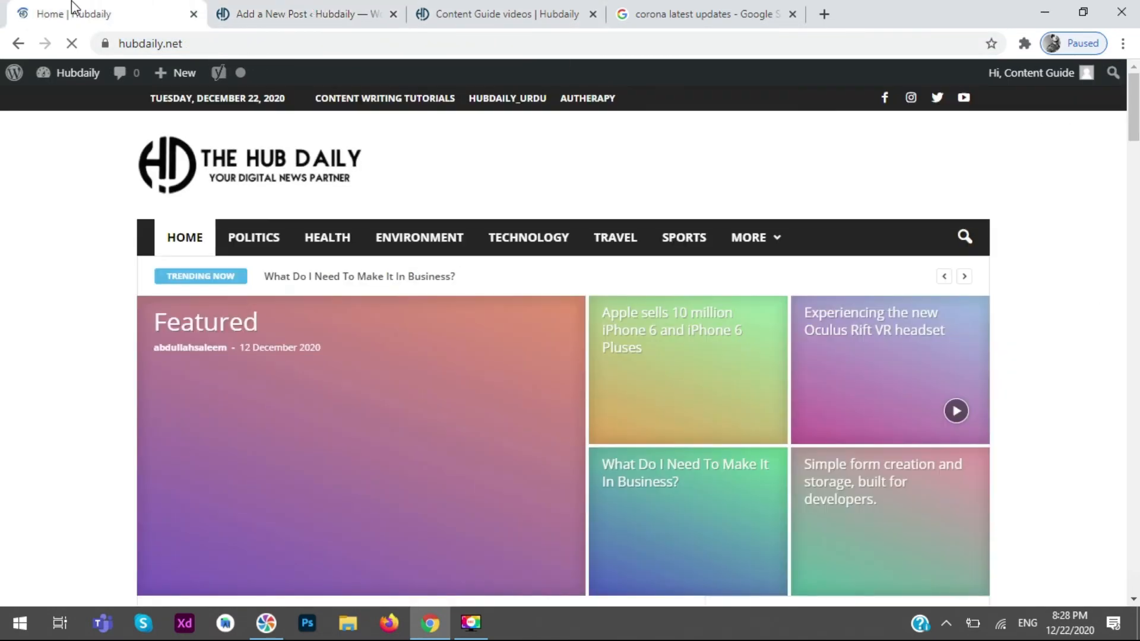
scroll(717, 508, "down", 1)
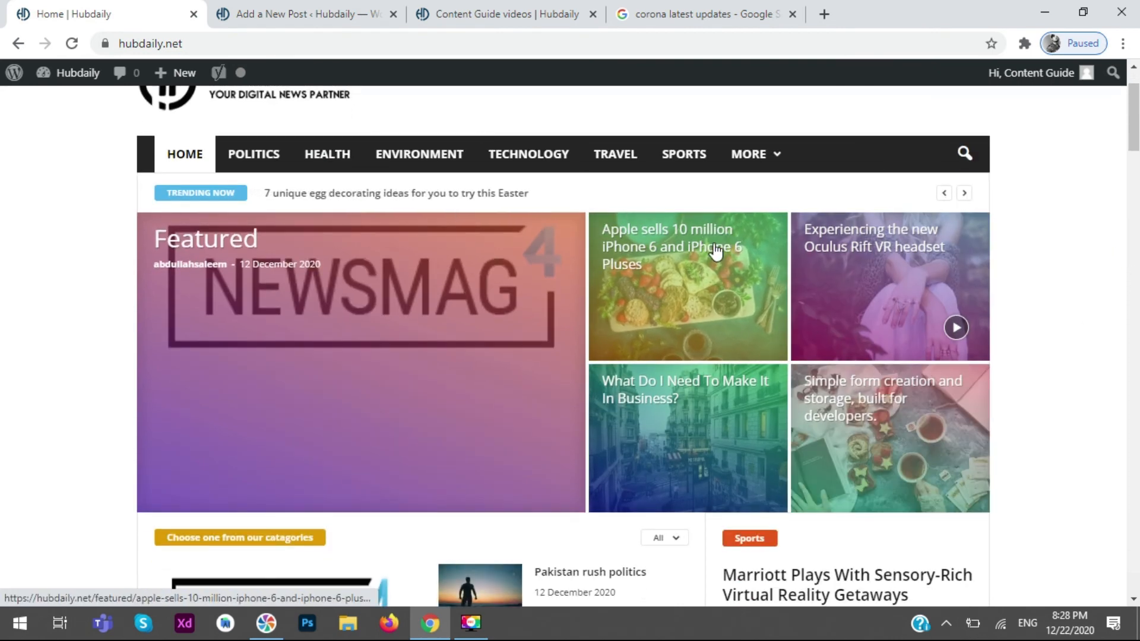
left_click(342, 11)
- Open the post's featured image selection and close it without choosing an image
scroll(962, 324, "down", 2)
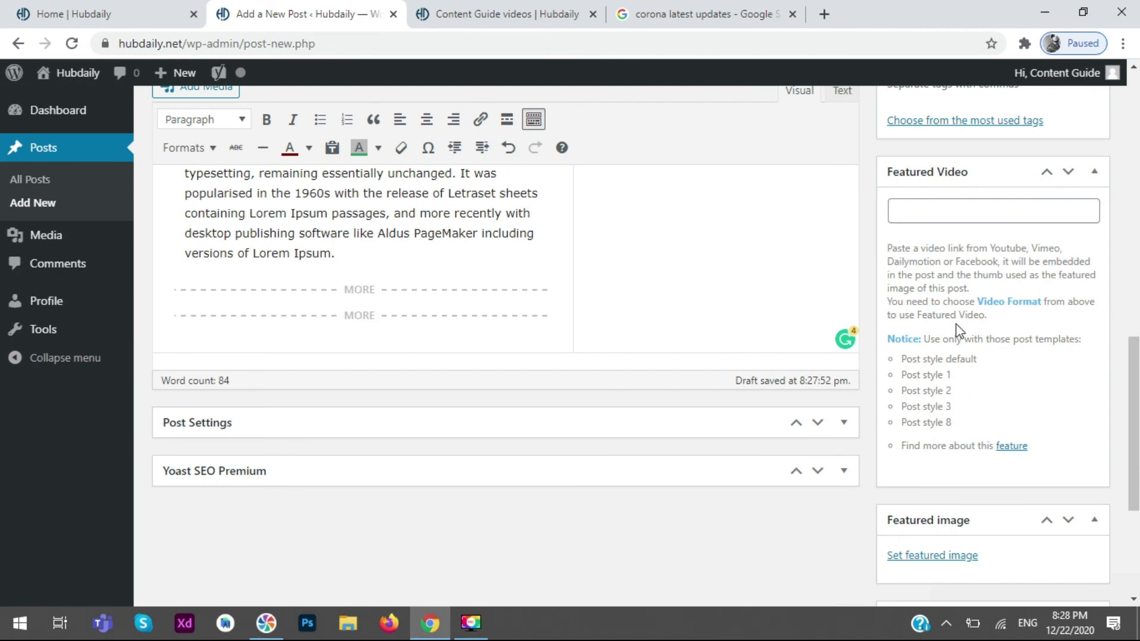
scroll(962, 323, "down", 3)
scroll(962, 324, "down", 2)
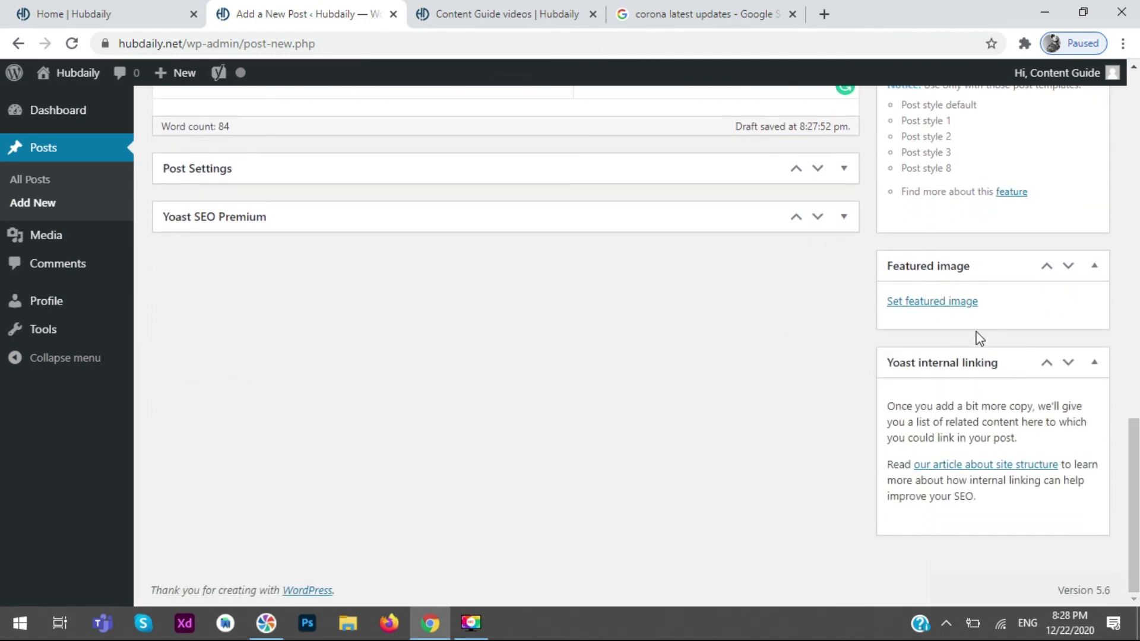
left_click(943, 308)
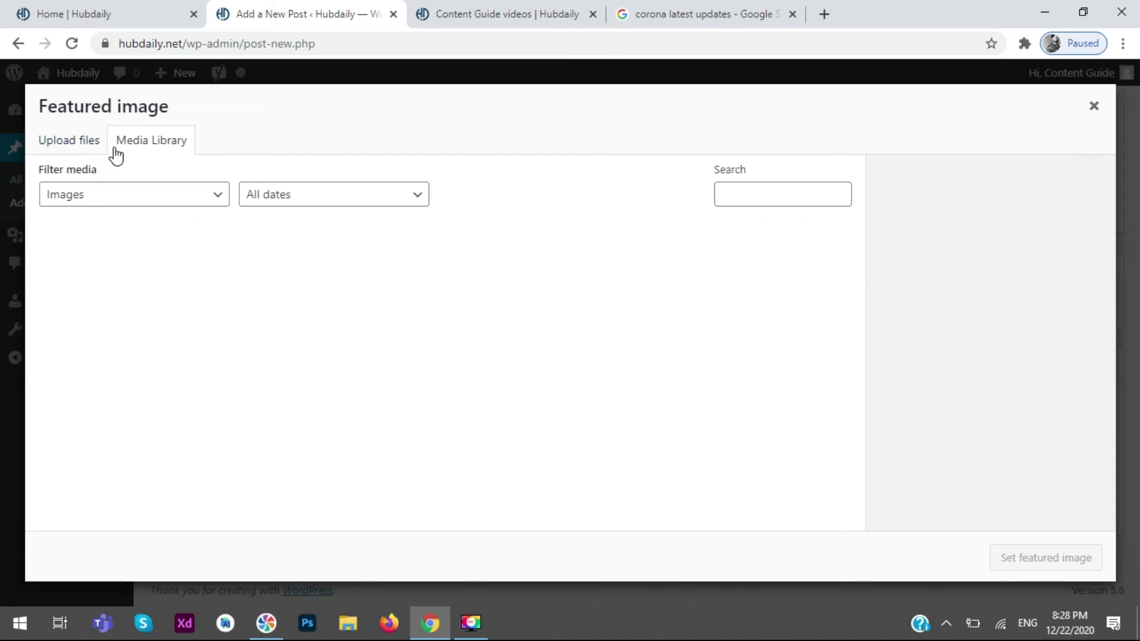
left_click(1096, 106)
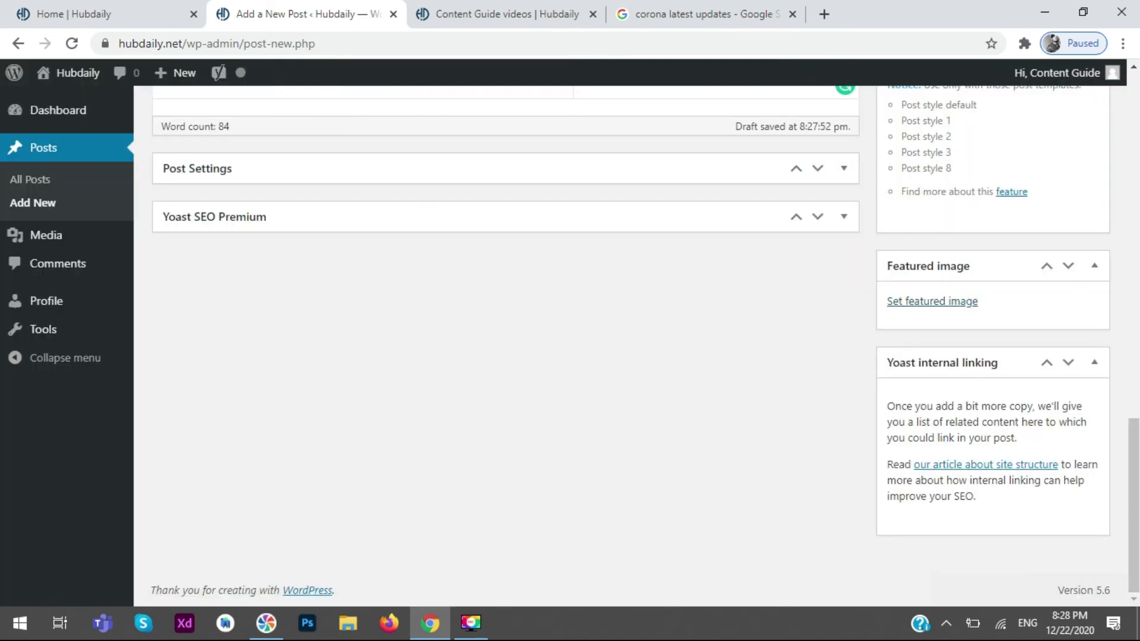
- Look at the featured stories on the Hubdaily home page and return to the post's title and publishing options
scroll(1130, 470, "up", 8)
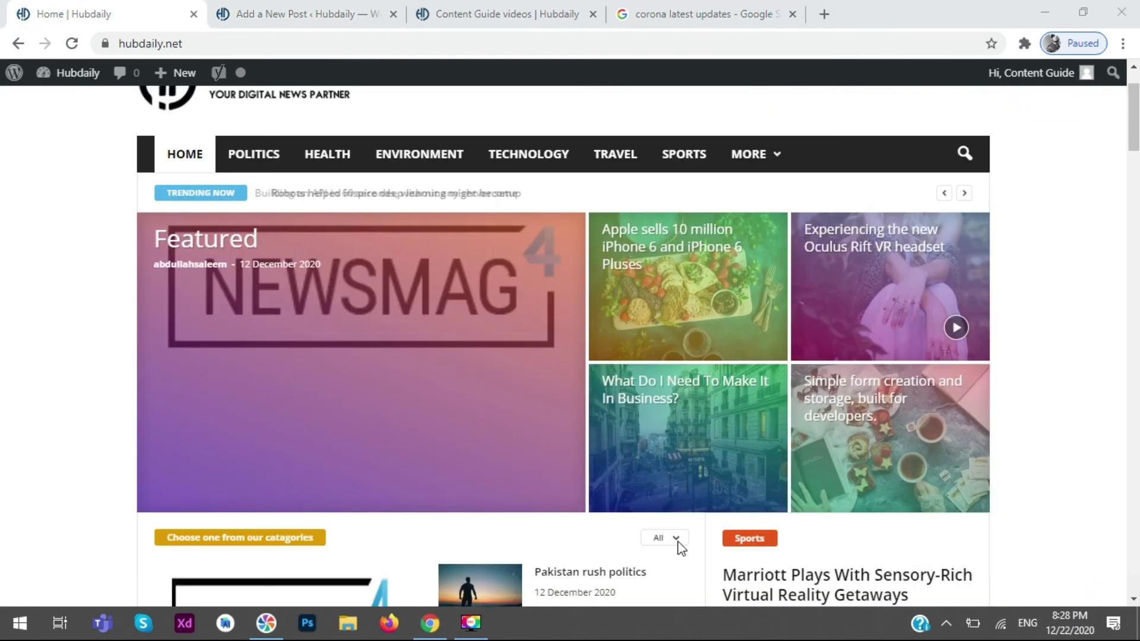
scroll(3, 428, "up", 2)
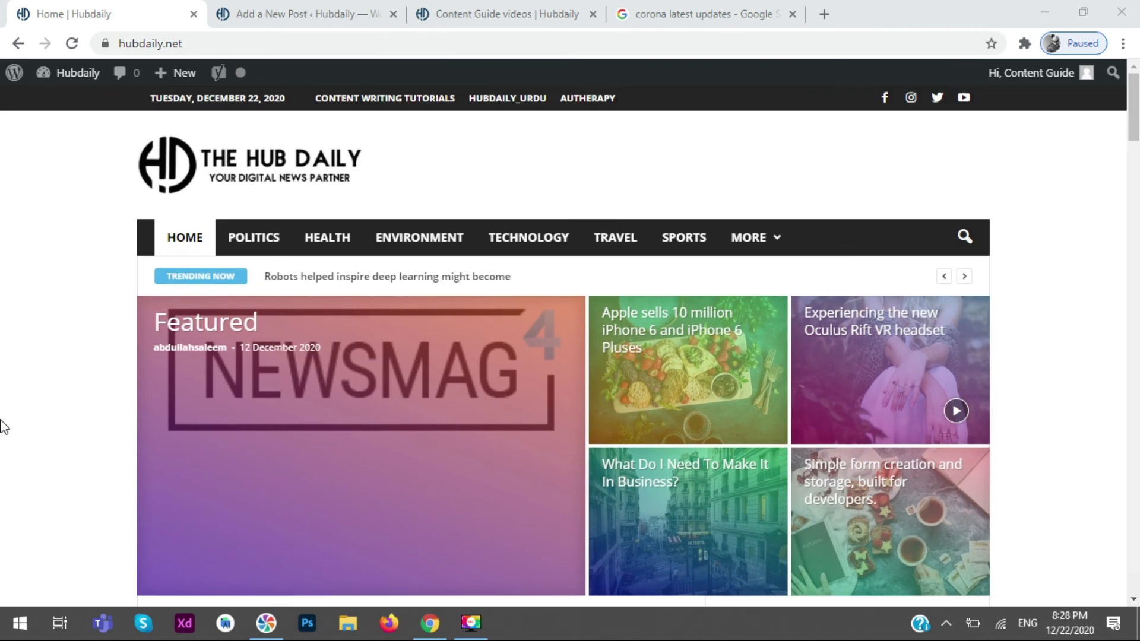
left_click(313, 12)
left_click_drag(1137, 199, 1135, 155)
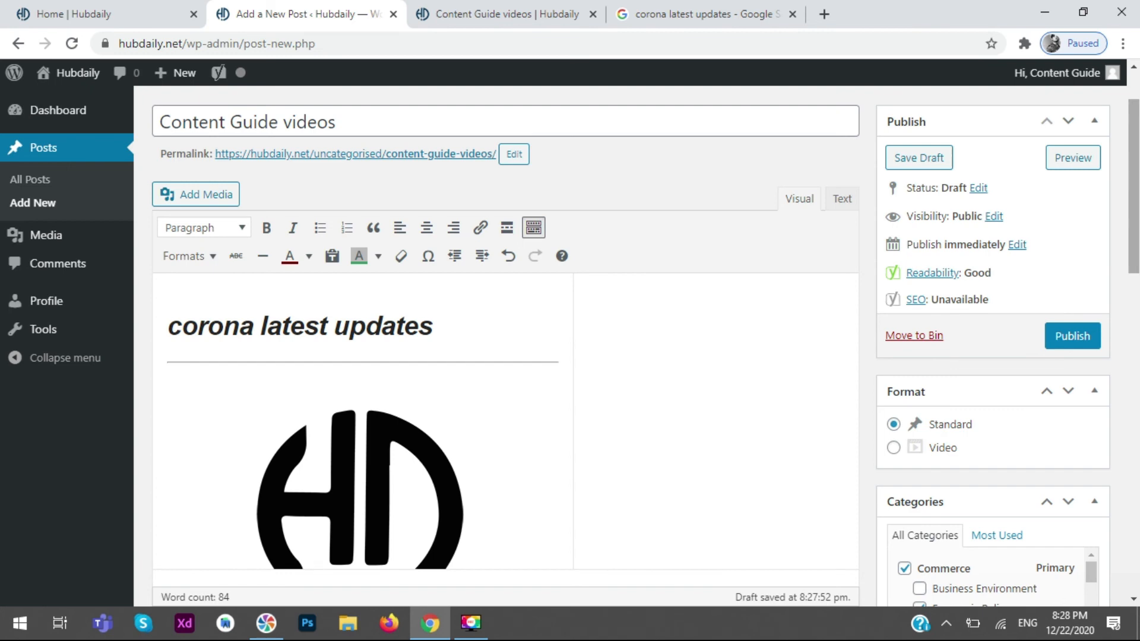
- Examine the post's preview page from its title down to the related articles and return to the editor
left_click(1071, 160)
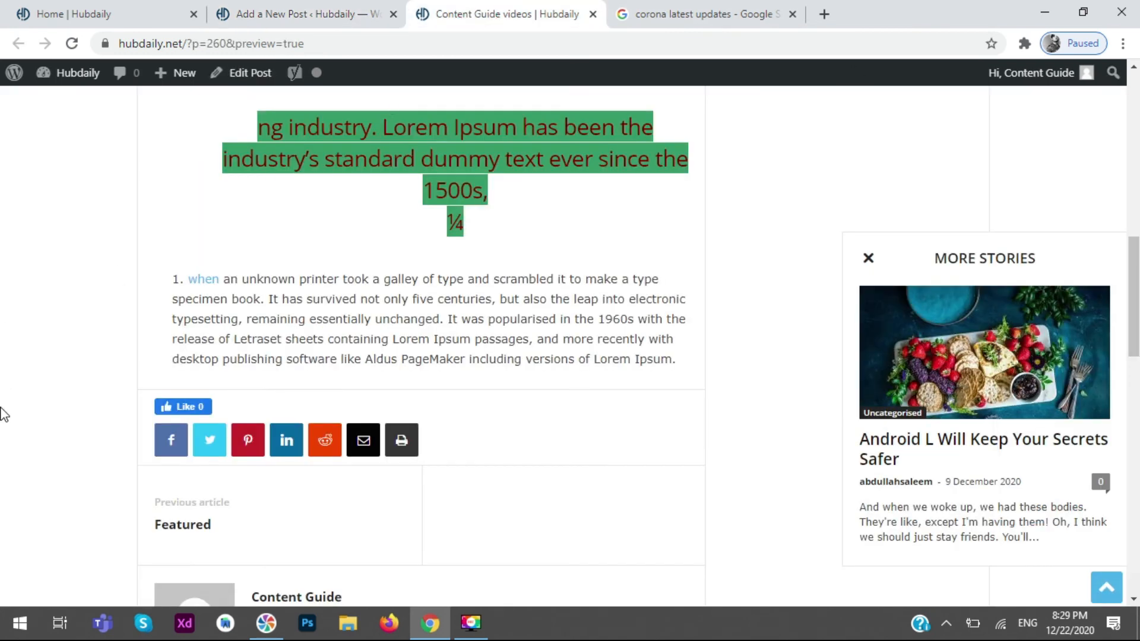
scroll(6, 402, "up", 5)
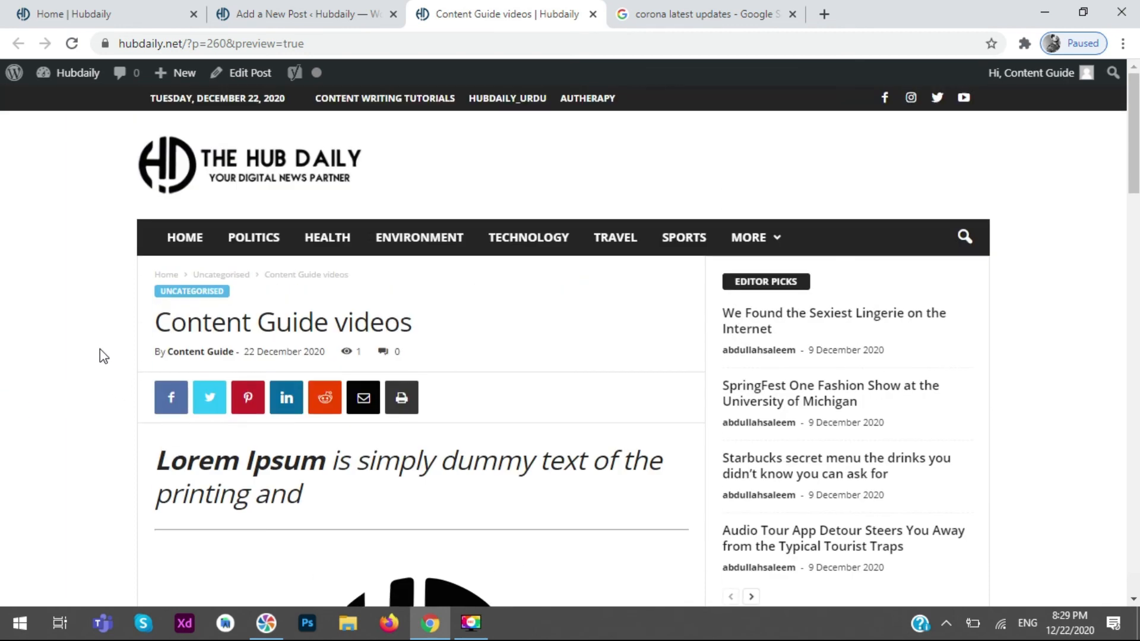
scroll(104, 348, "down", 4)
scroll(105, 348, "down", 10)
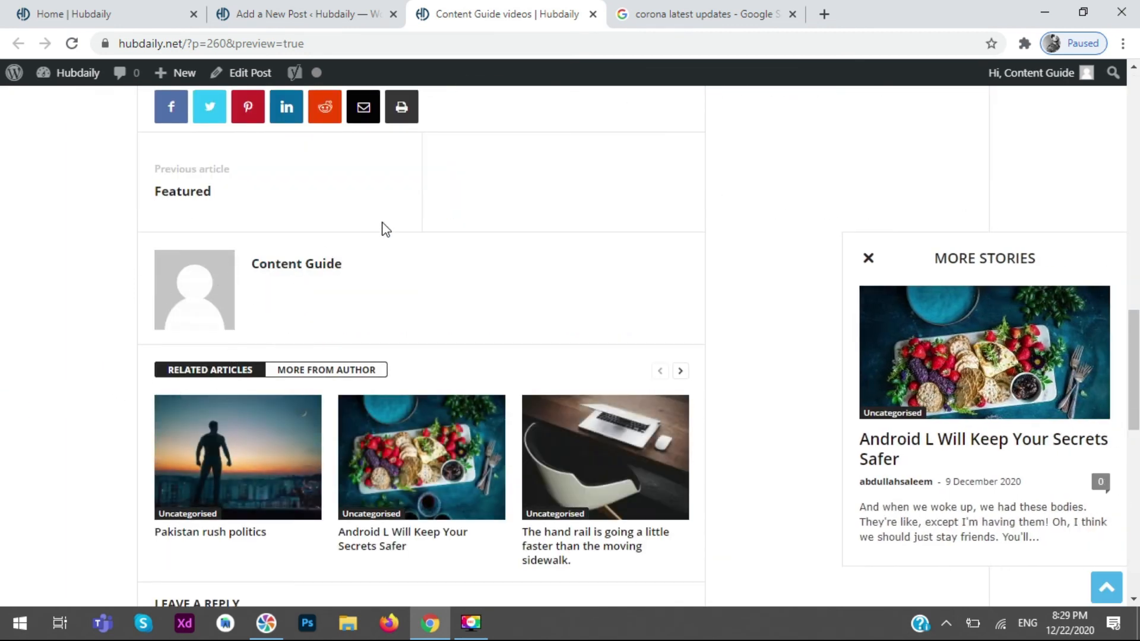
left_click(330, 9)
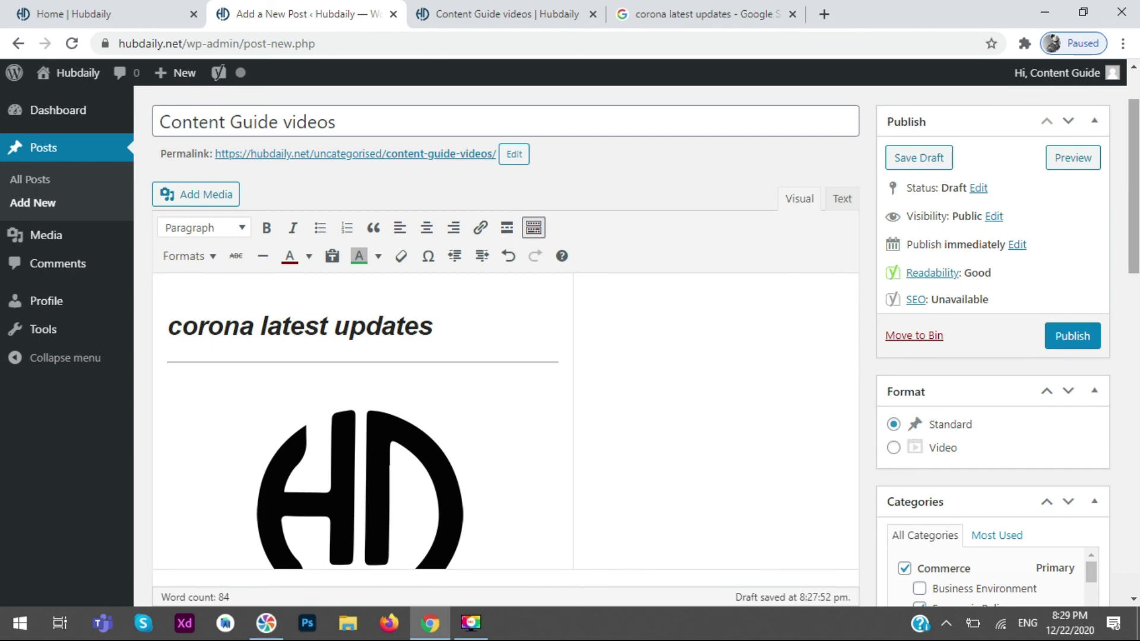
- Review the post's content alongside its publishing, format, category and tag options in the editor
scroll(719, 303, "down", 5)
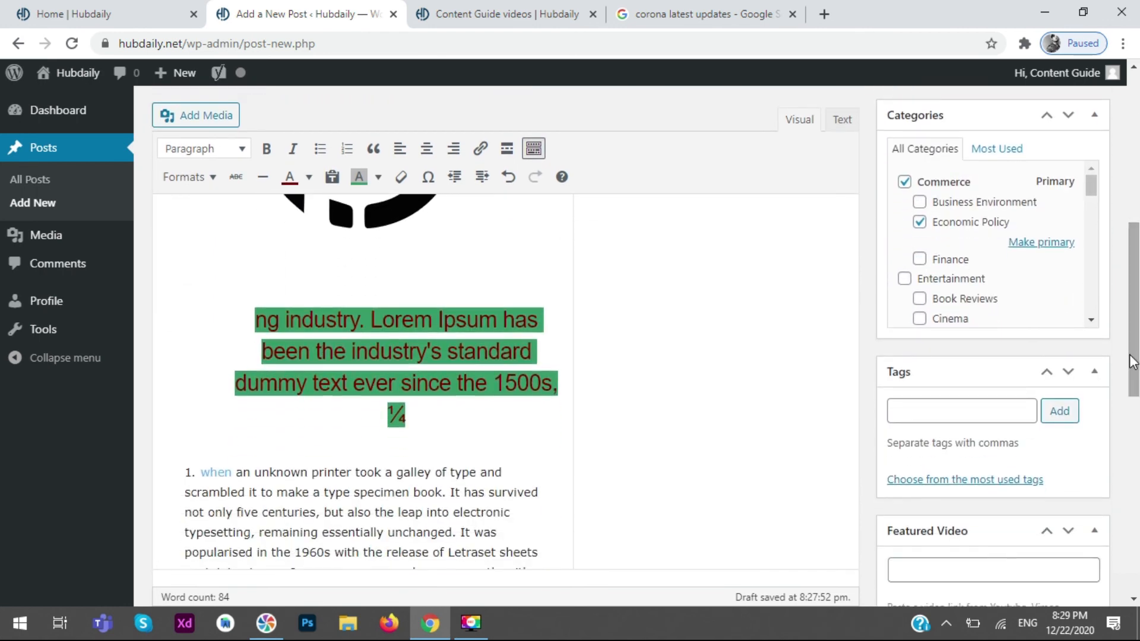
left_click(719, 303)
scroll(386, 436, "up", 2)
scroll(386, 436, "down", 2)
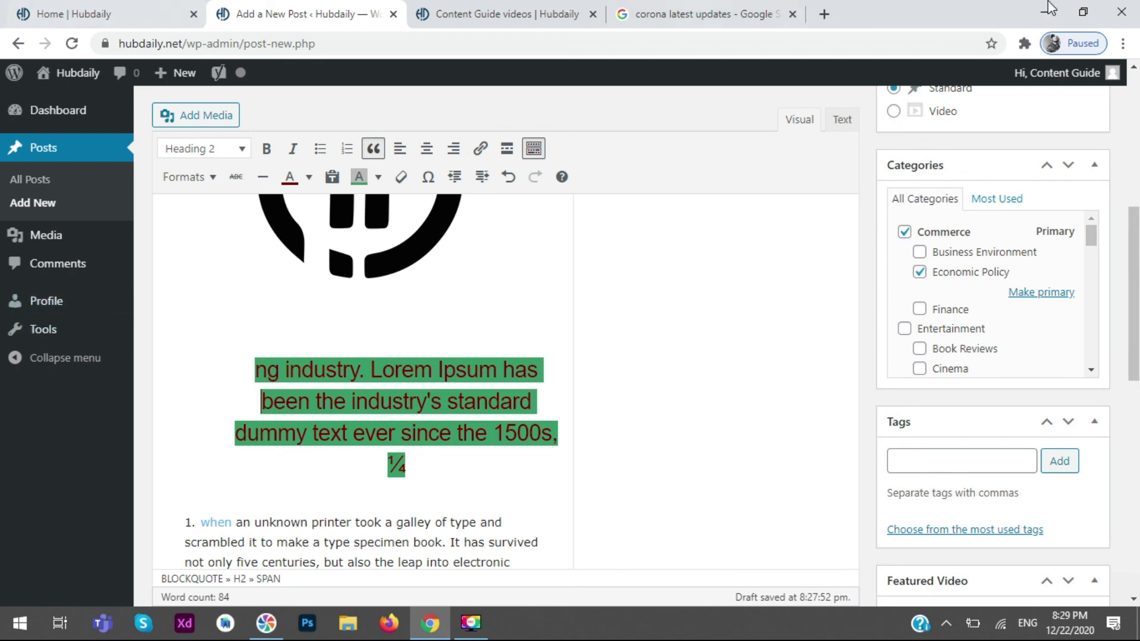
left_click_drag(1137, 246, 1136, 139)
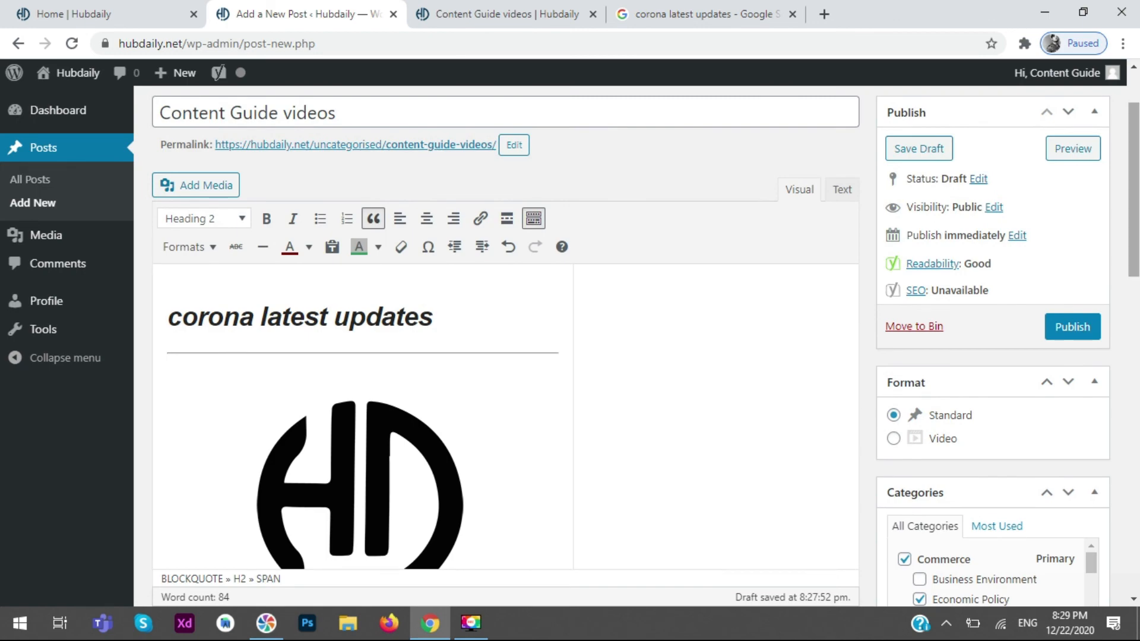
mouse_move(1135, 144)
left_mouse_down()
mouse_move(1135, 515)
mouse_move(1135, 113)
mouse_move(1136, 165)
left_mouse_up()
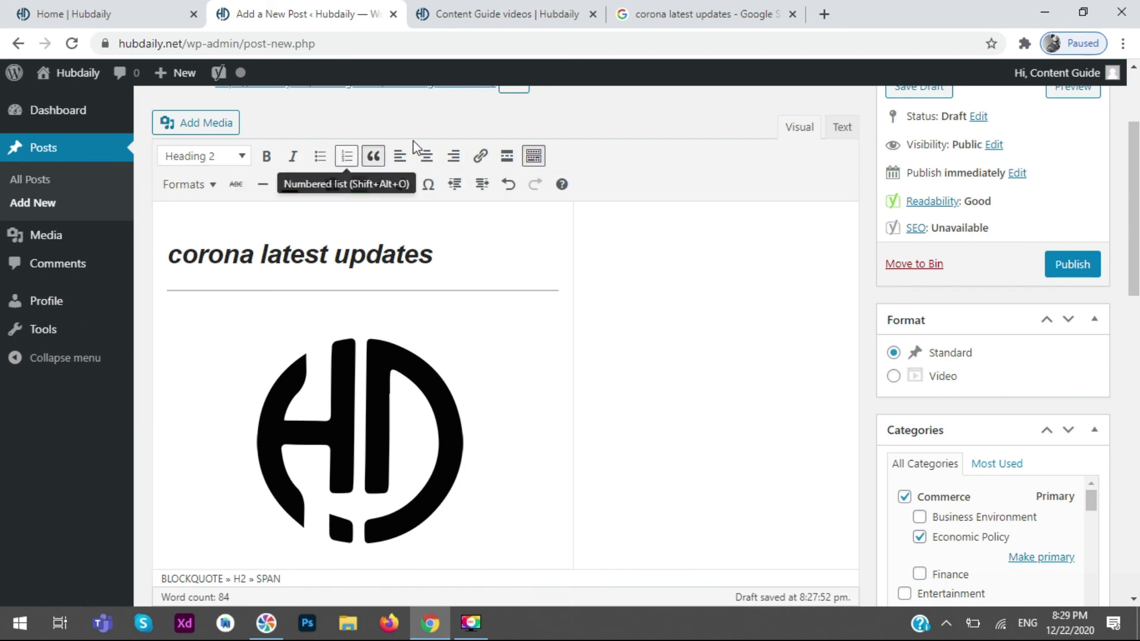
- Toggle the editor's second row of formatting tools off and on
left_click(533, 156)
left_click(537, 157)
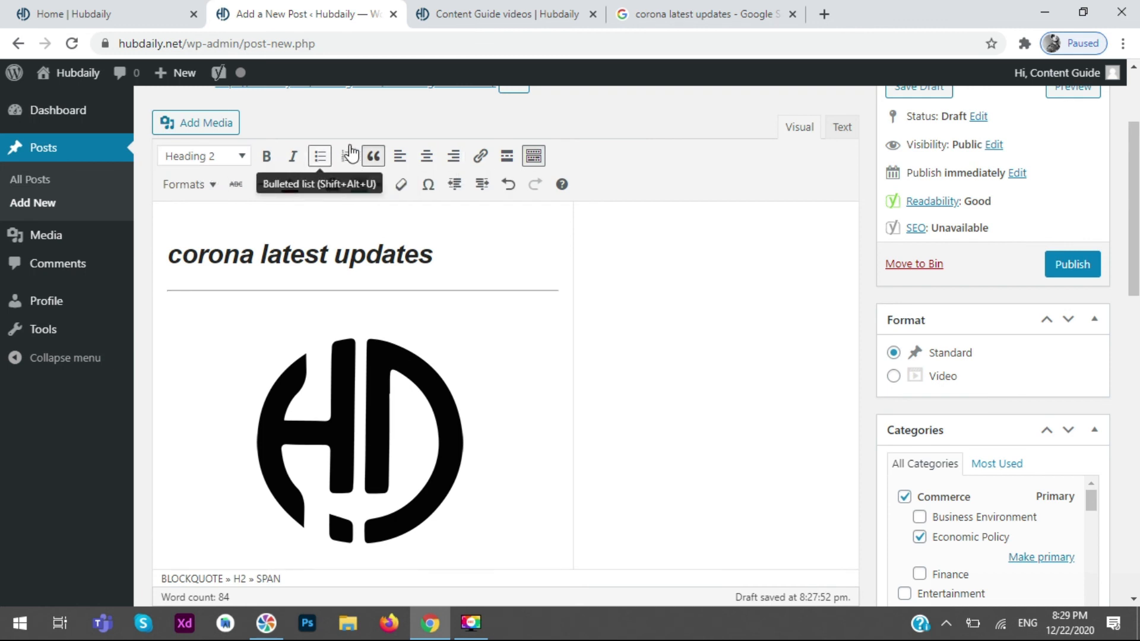
left_click(533, 156)
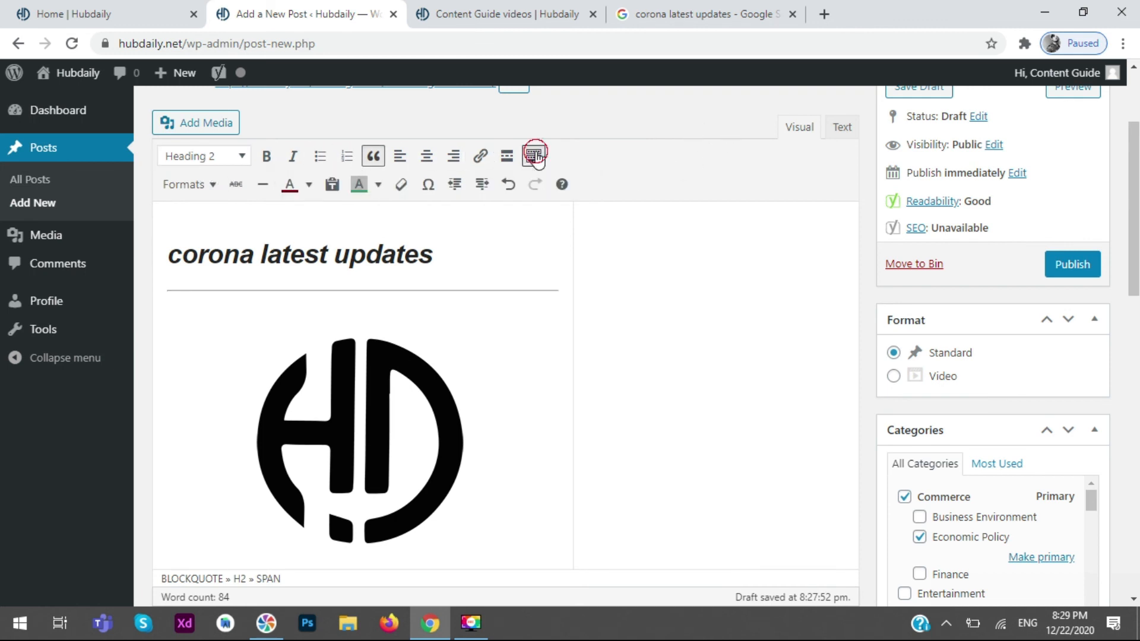
- Hide the editor's second row of formatting tools
left_click(536, 156)
left_click(535, 157)
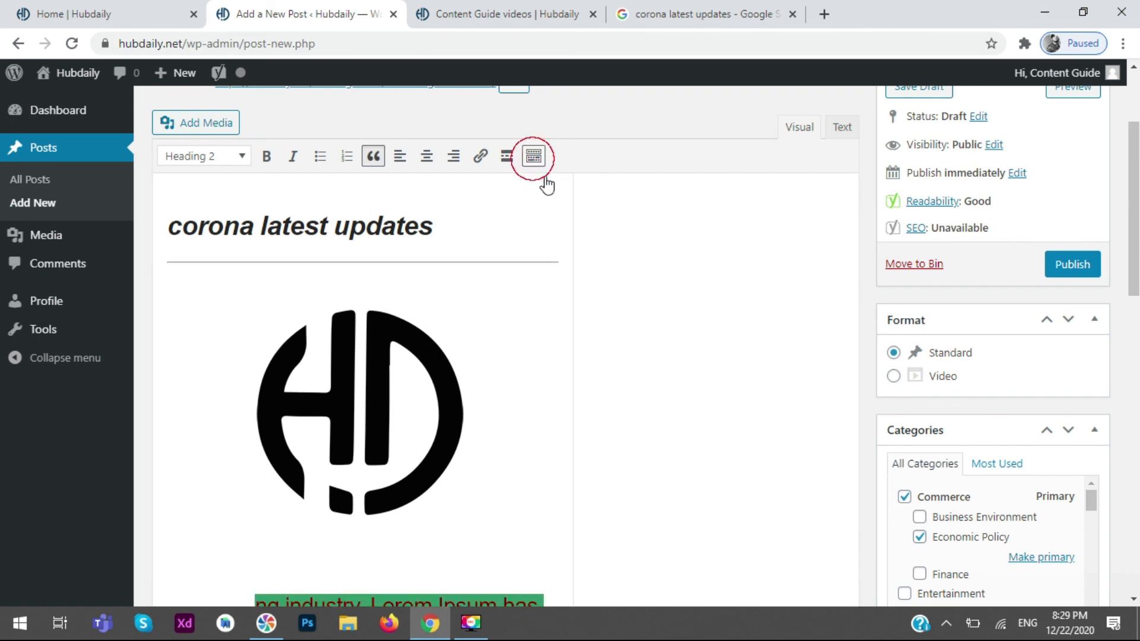
- Look over the post from its end back up to the title, alongside its category, tag, featured video and featured image options
scroll(781, 364, "down", 10)
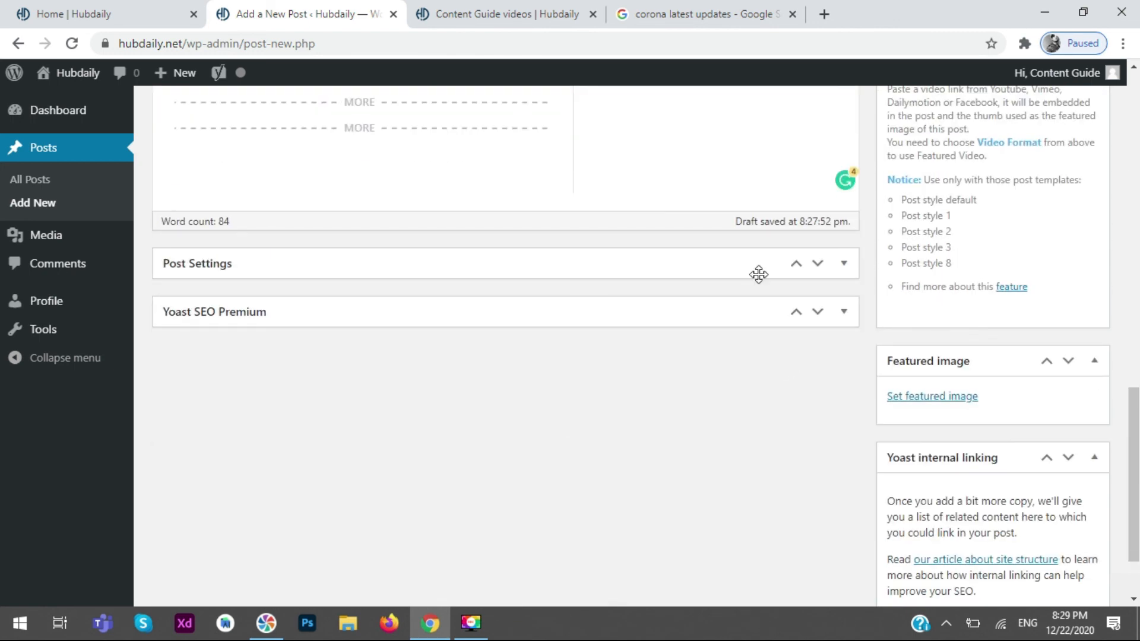
scroll(583, 166, "up", 6)
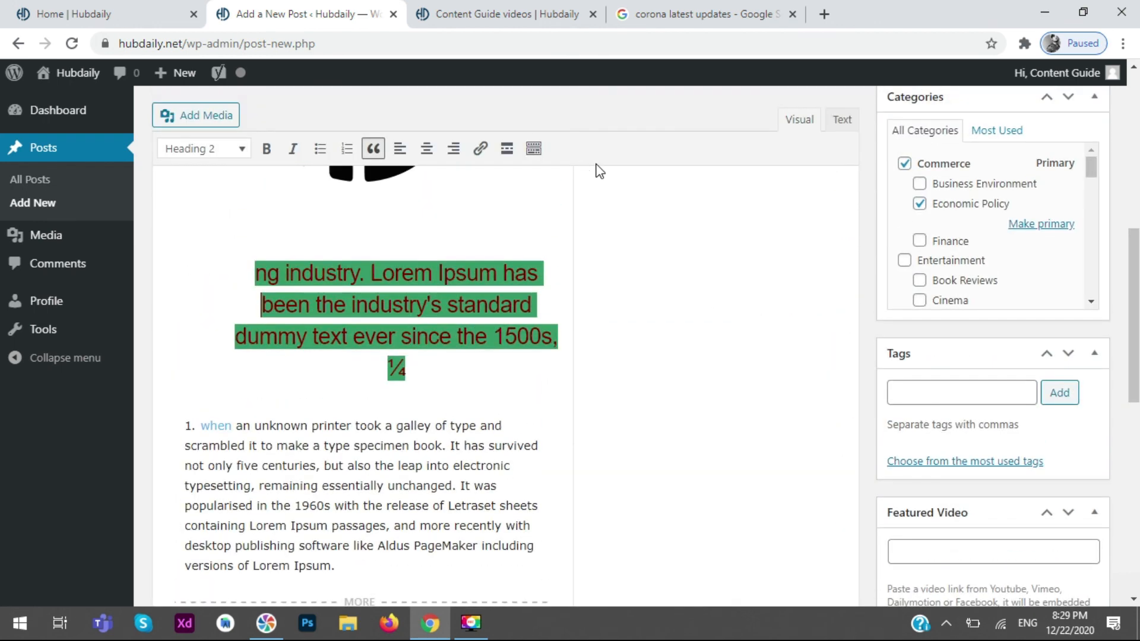
left_click_drag(774, 257, 813, 249)
left_click(659, 405)
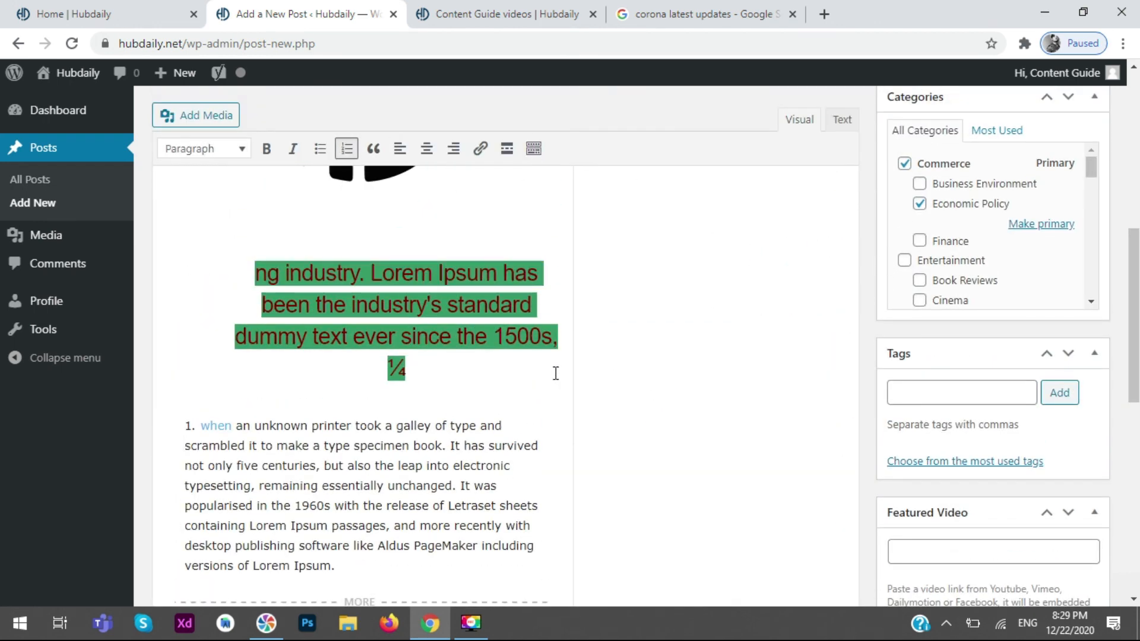
scroll(603, 360, "up", 7)
scroll(603, 360, "down", 1)
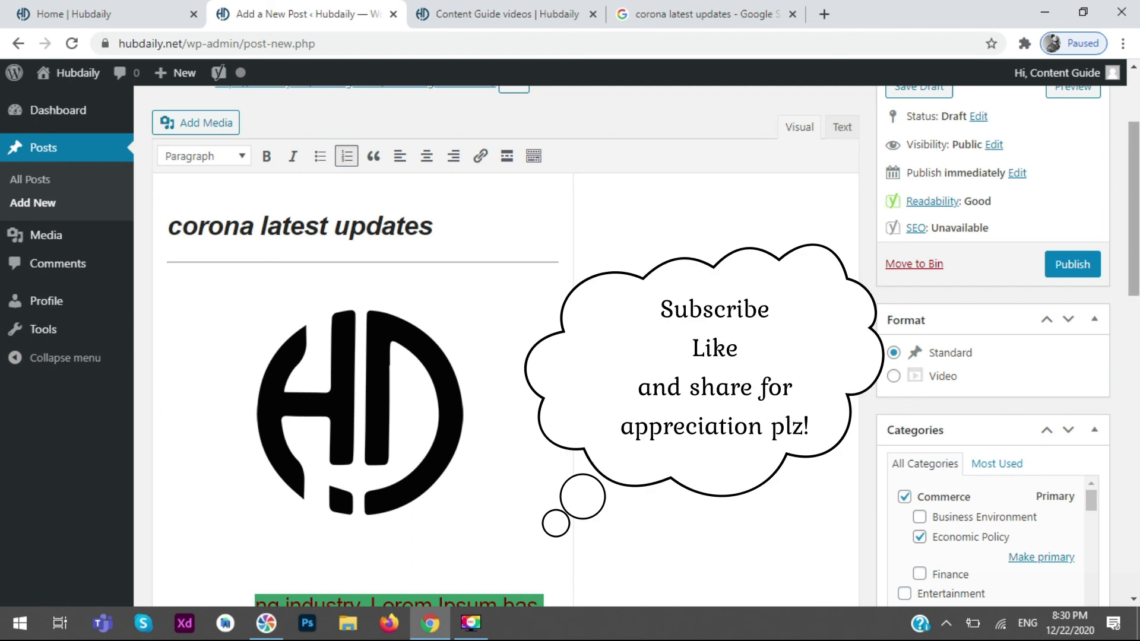
scroll(645, 348, "up", 1)
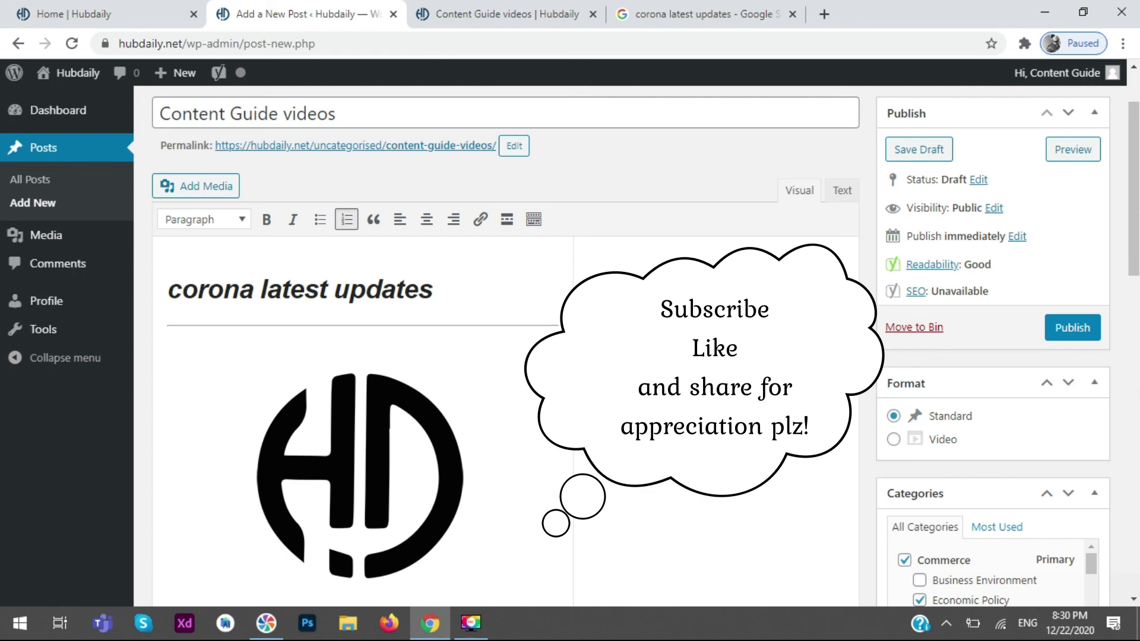
left_click(1083, 604)
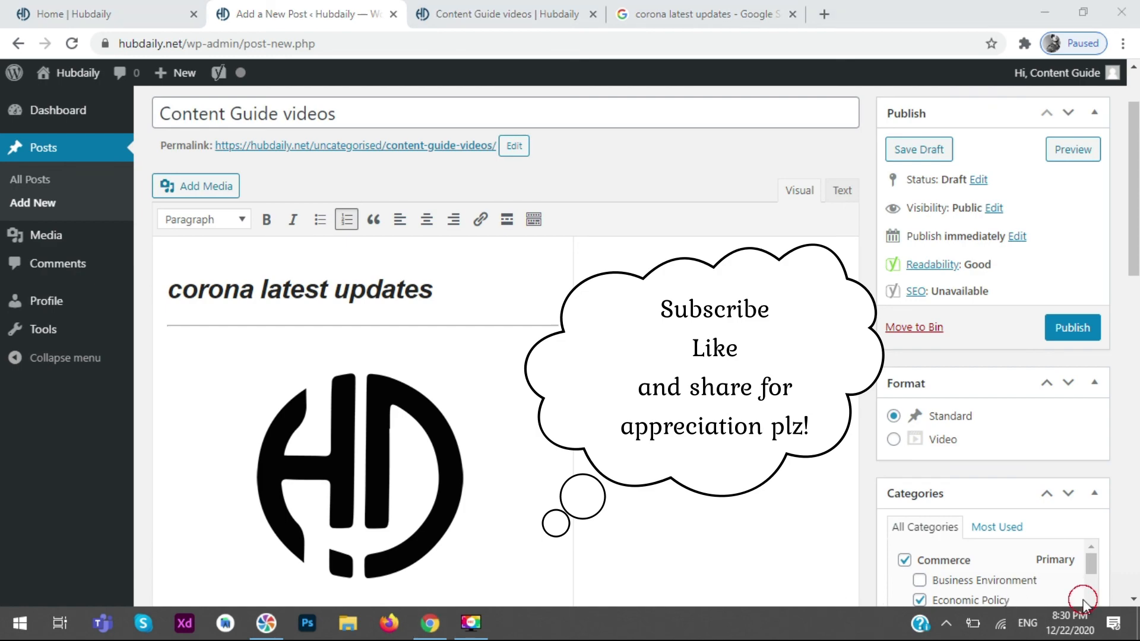